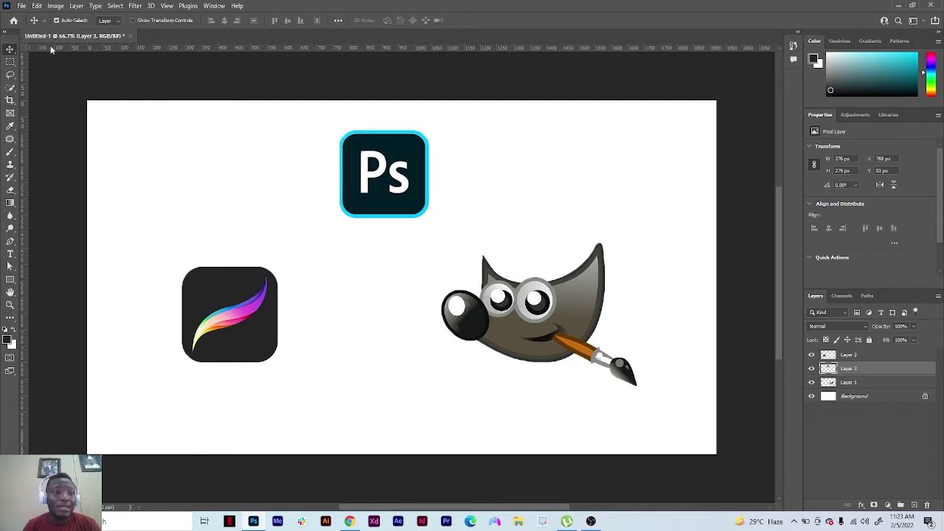
Start a new document and set its width and height to 1080 × 1080 pixels
{"action": "left_click", "coordinate": [22, 7]}
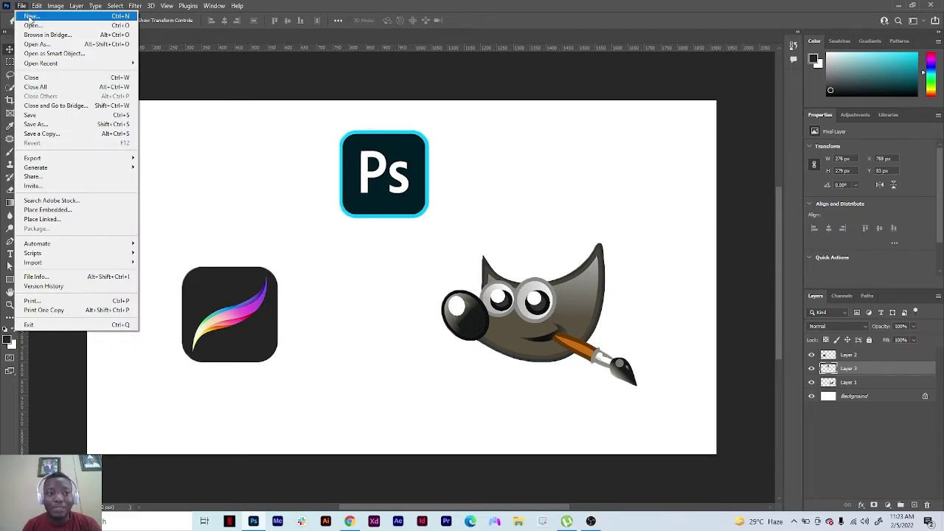
{"action": "left_click", "coordinate": [29, 16]}
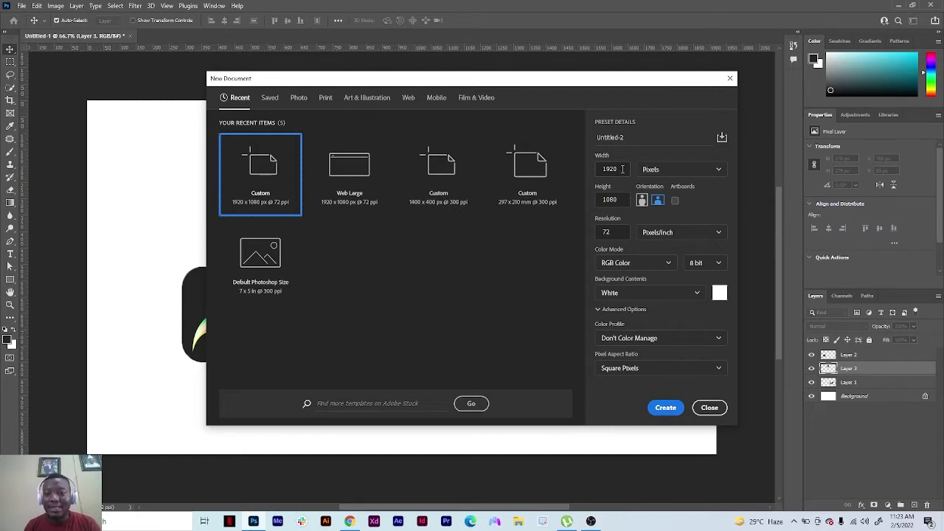
{"action": "left_click", "coordinate": [623, 169]}
{"action": "left_click_drag", "start_coordinate": [621, 169], "coordinate": [594, 175]}
{"action": "type", "text": "1"}
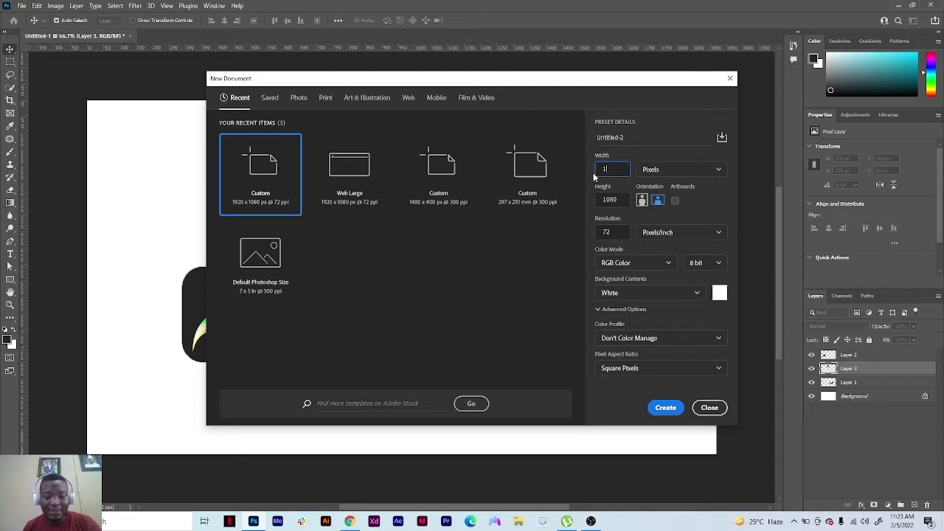
{"action": "type", "text": "080"}
{"action": "left_click", "coordinate": [624, 199]}
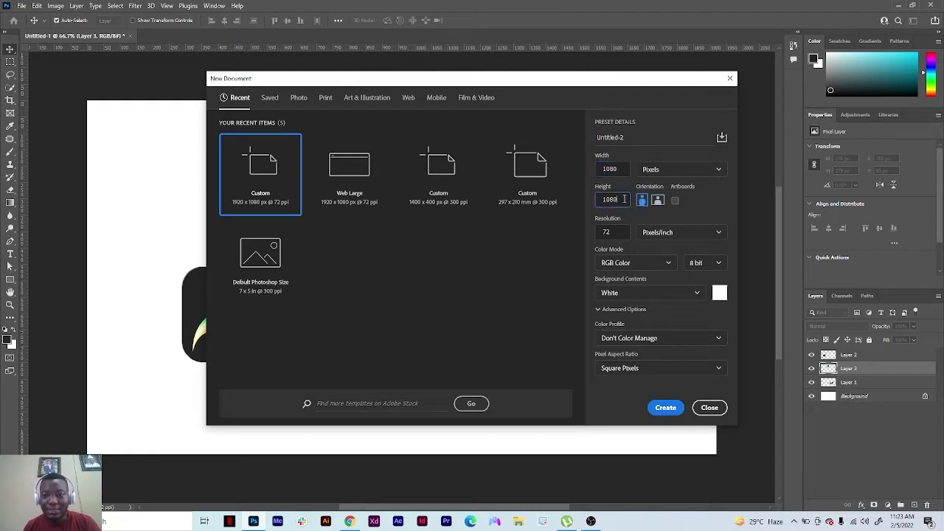
{"action": "left_click_drag", "start_coordinate": [624, 199], "coordinate": [595, 202]}
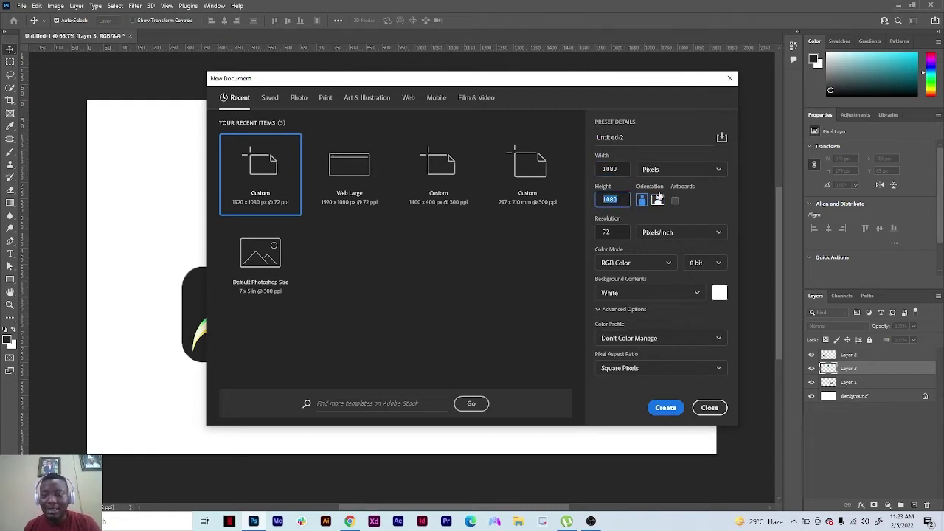
{"action": "left_click", "coordinate": [683, 171]}
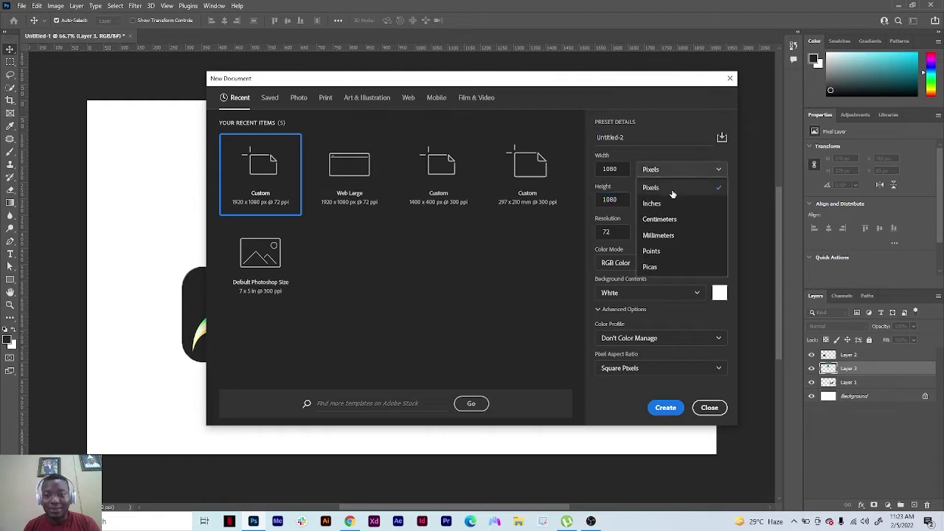
{"action": "left_click", "coordinate": [673, 194]}
Name the new document "First NFT Tutorial" and create it
{"action": "key", "text": "ctrl+a"}
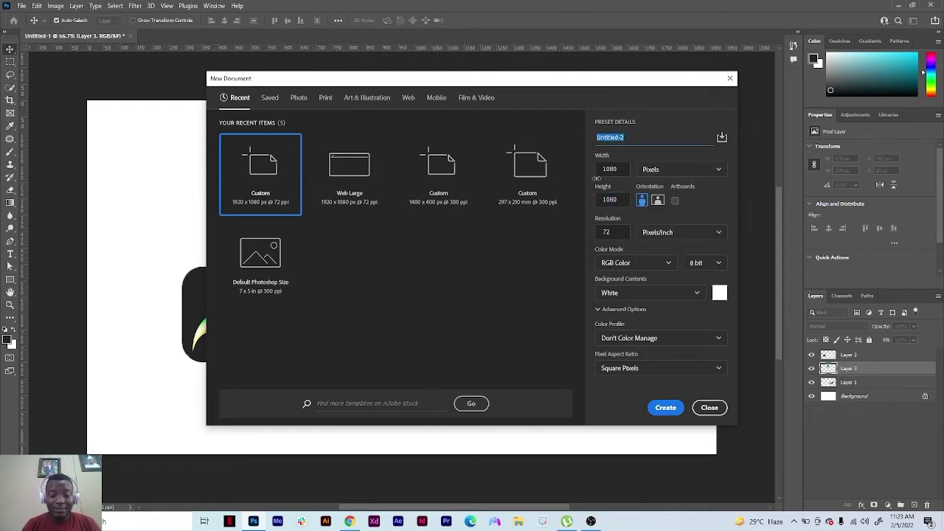
{"action": "type", "text": "First"}
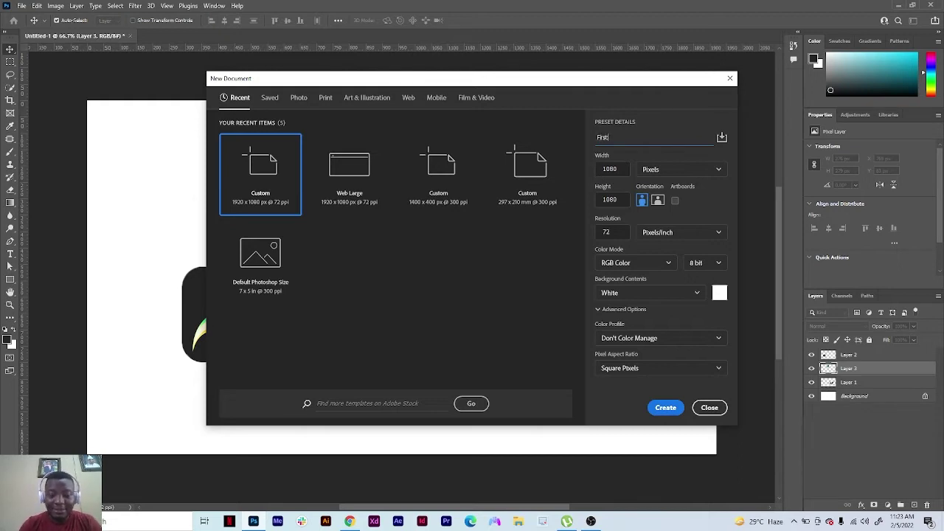
{"action": "type", "text": " NFT"}
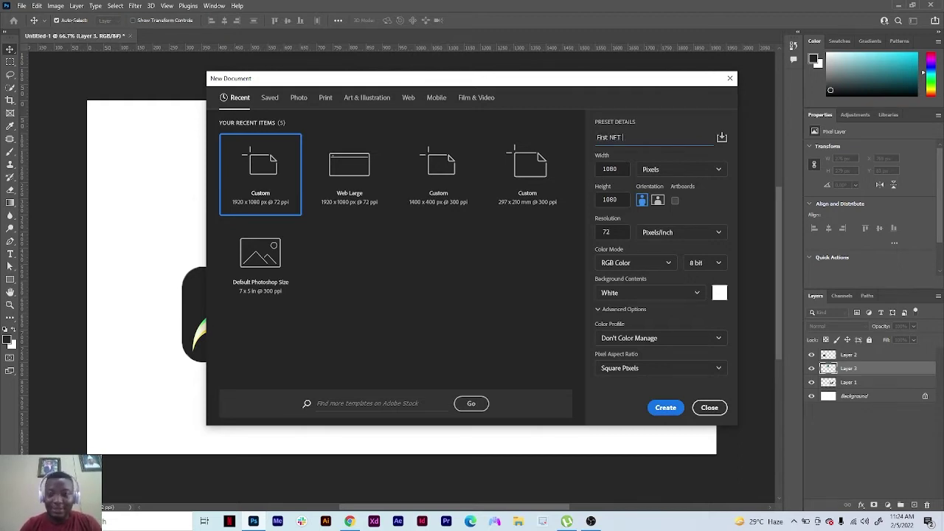
{"action": "type", "text": " Tut"}
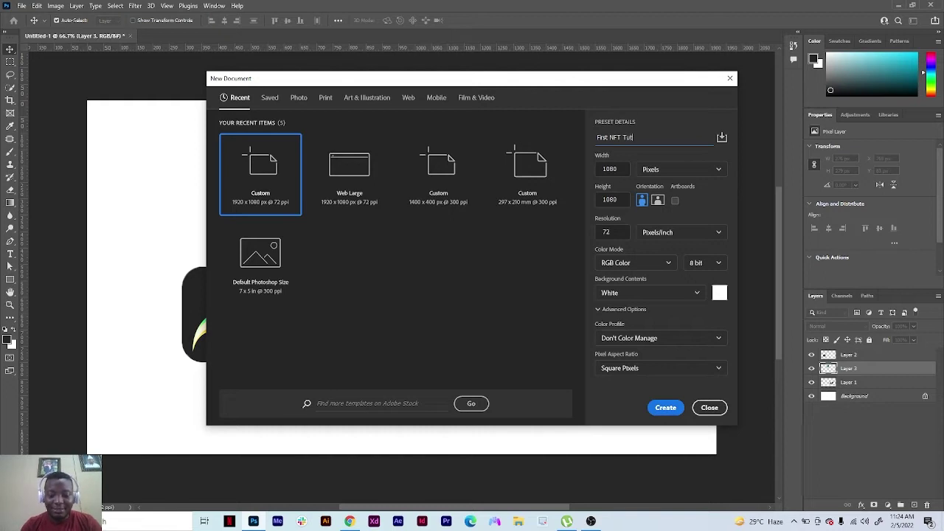
{"action": "type", "text": "orial"}
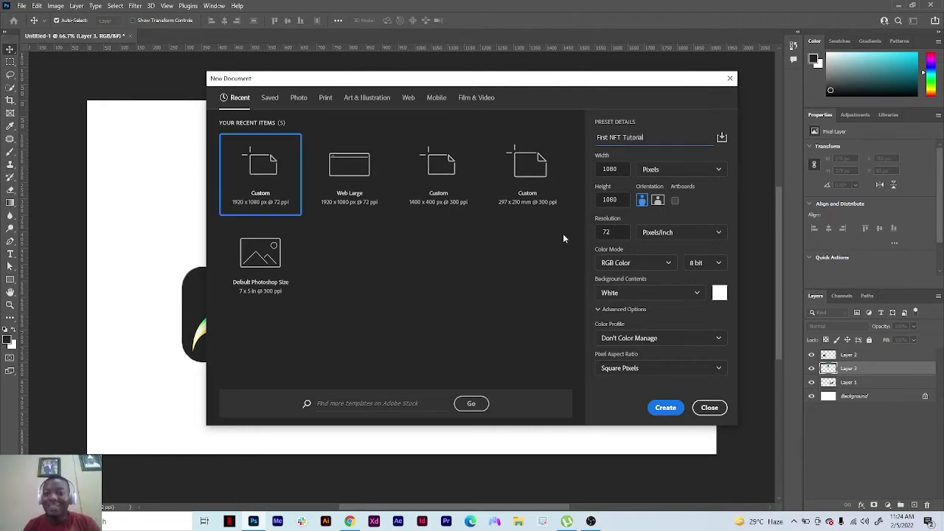
{"action": "left_click", "coordinate": [666, 408]}
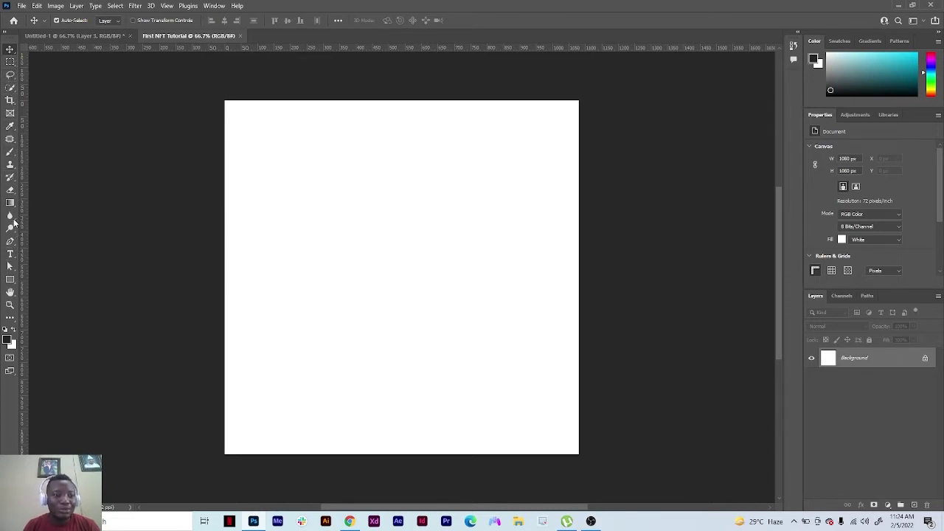
Activate the Rectangle tool in the new document
{"action": "left_click", "coordinate": [11, 280]}
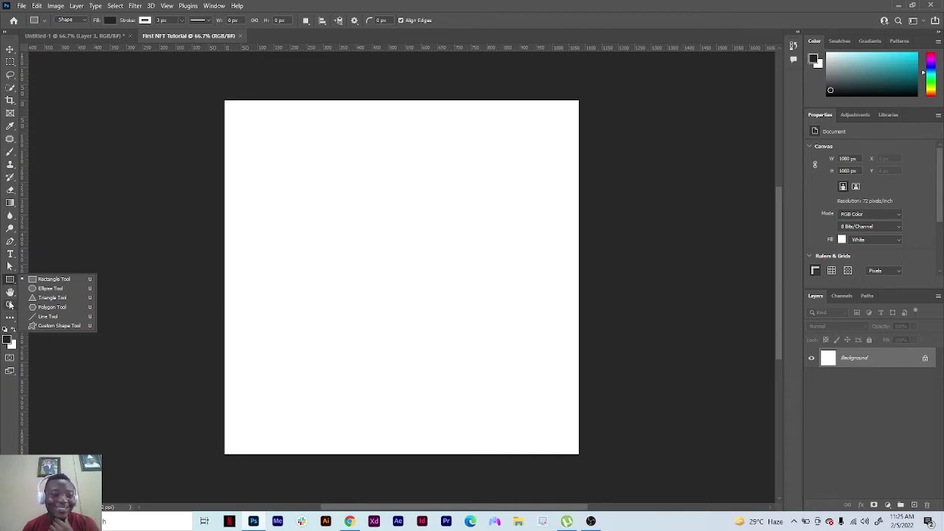
{"action": "left_click", "coordinate": [7, 339]}
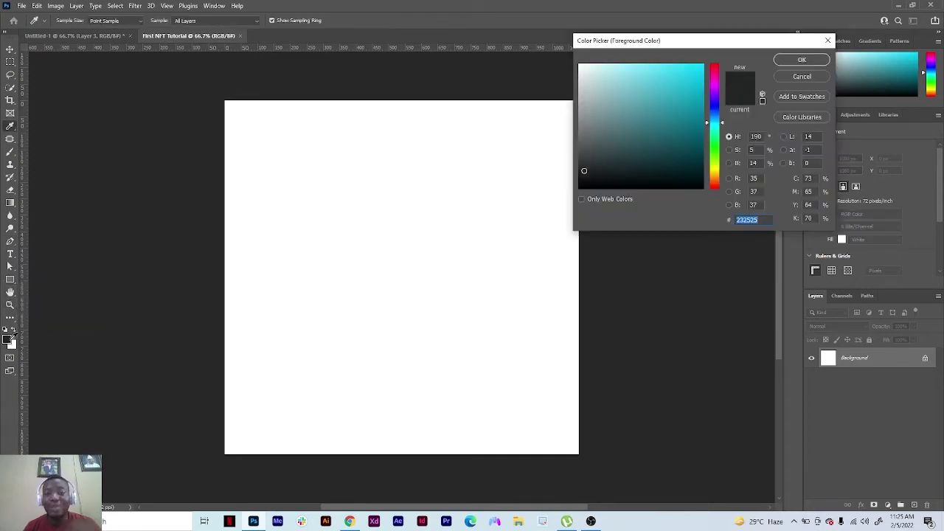
{"action": "left_click", "coordinate": [797, 78]}
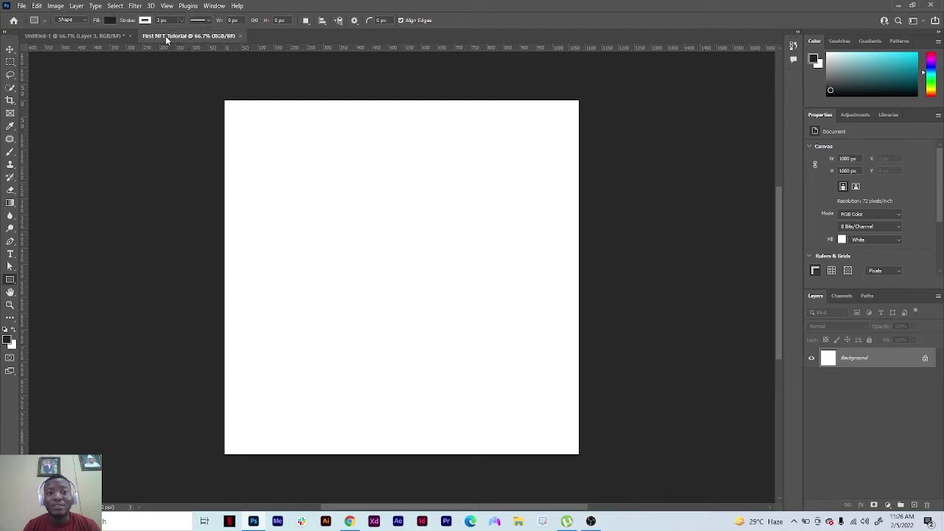
{"action": "left_click", "coordinate": [74, 37]}
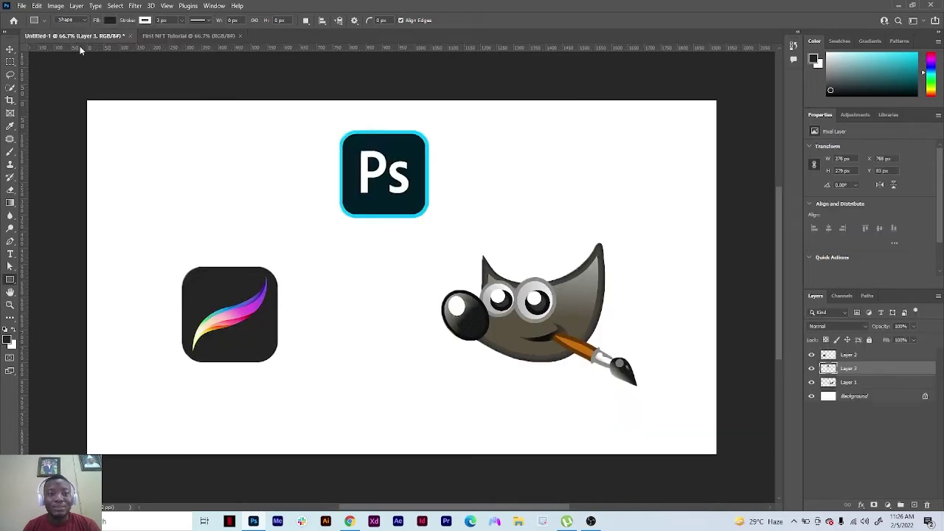
{"action": "left_click", "coordinate": [155, 37]}
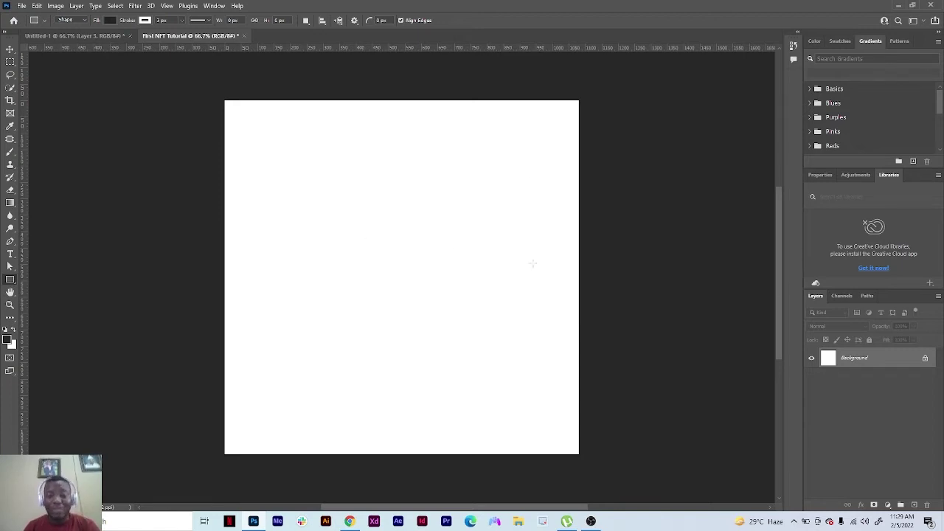
Unlock the Background layer, and try a freehand rectangle of about 1180 × 1110 px over the canvas, undoing it
{"action": "left_click", "coordinate": [925, 359]}
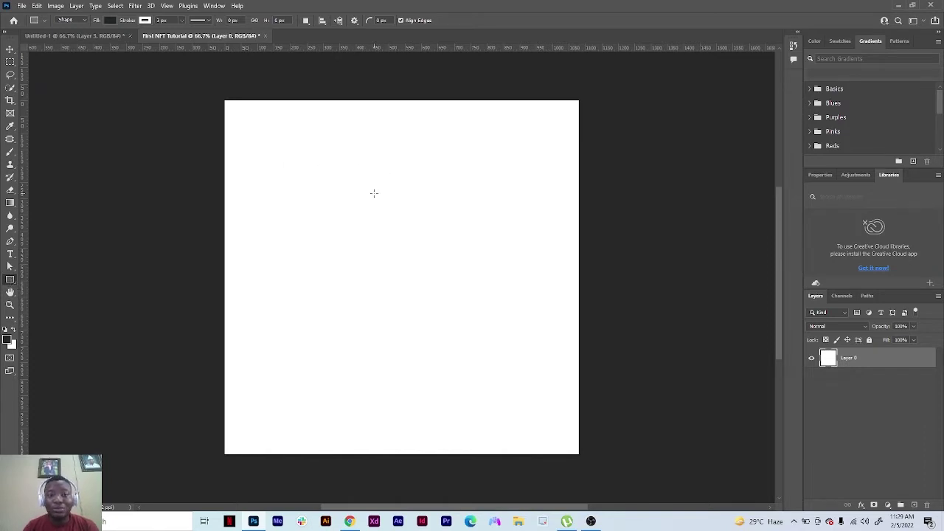
{"action": "left_click_drag", "start_coordinate": [223, 99], "coordinate": [609, 462]}
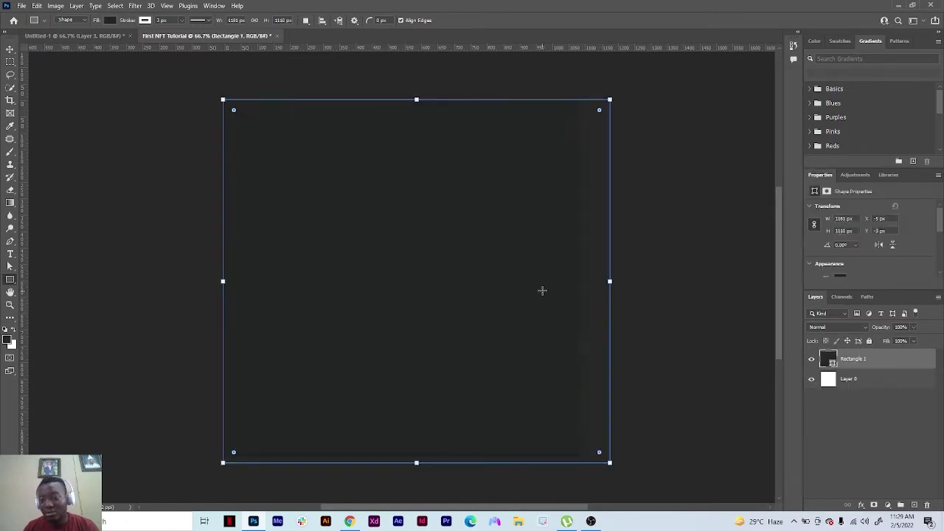
{"action": "key", "text": "ctrl+z"}
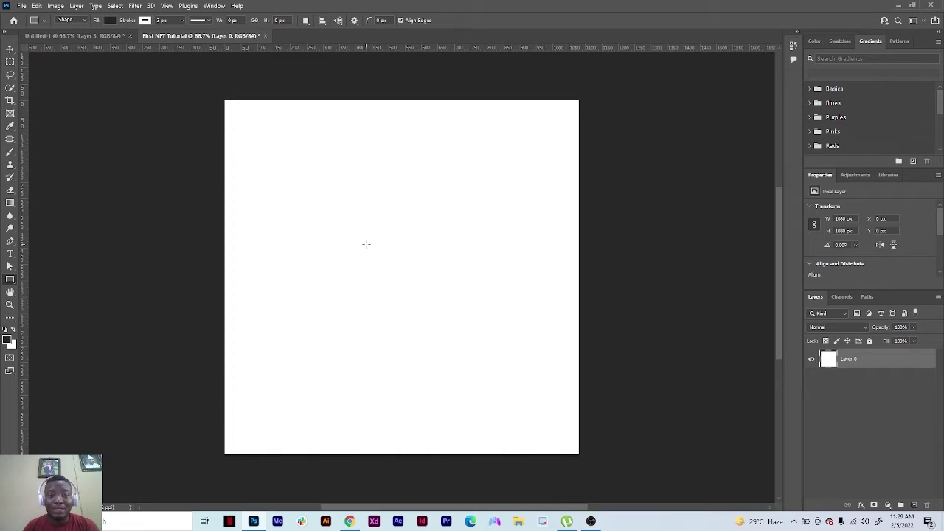
Create a rectangle with an exact width and height of 1080 px and square corners
{"action": "left_click", "coordinate": [381, 217]}
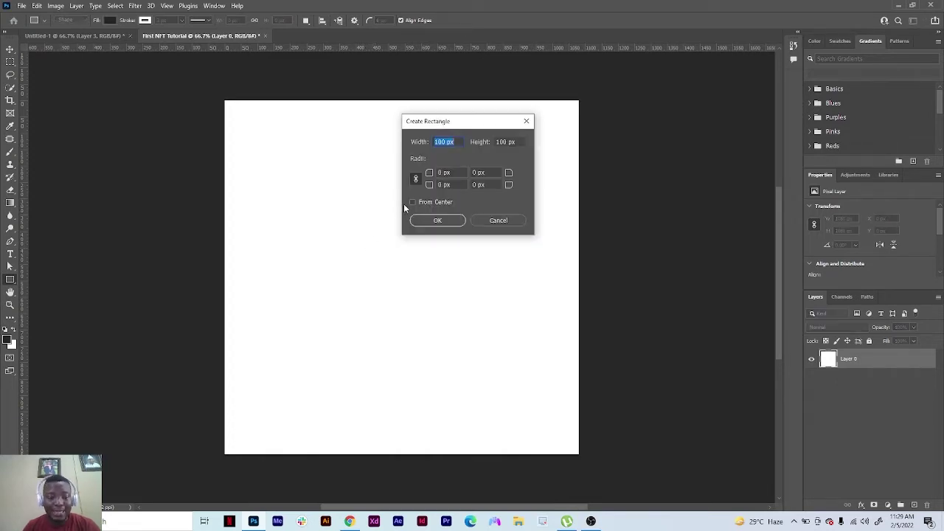
{"action": "type", "text": "1080"}
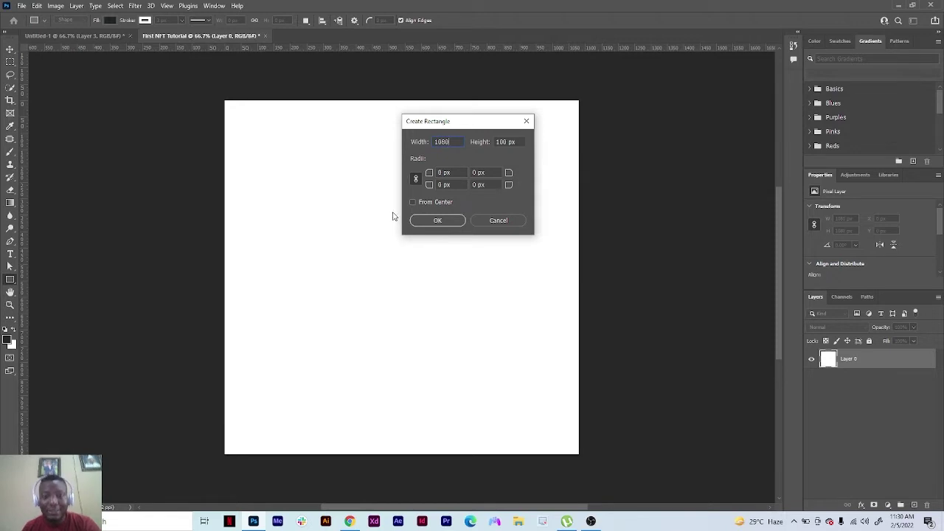
{"action": "left_click", "coordinate": [509, 142]}
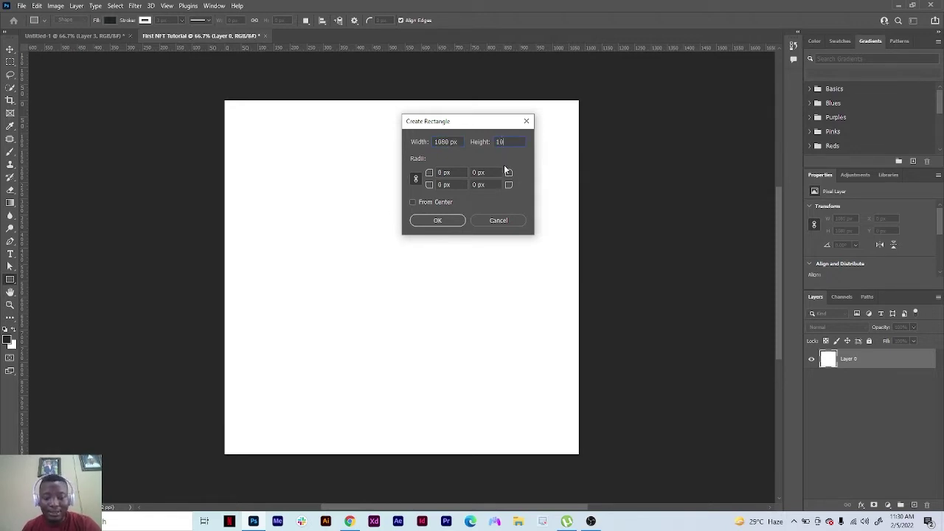
{"action": "key", "text": "Return"}
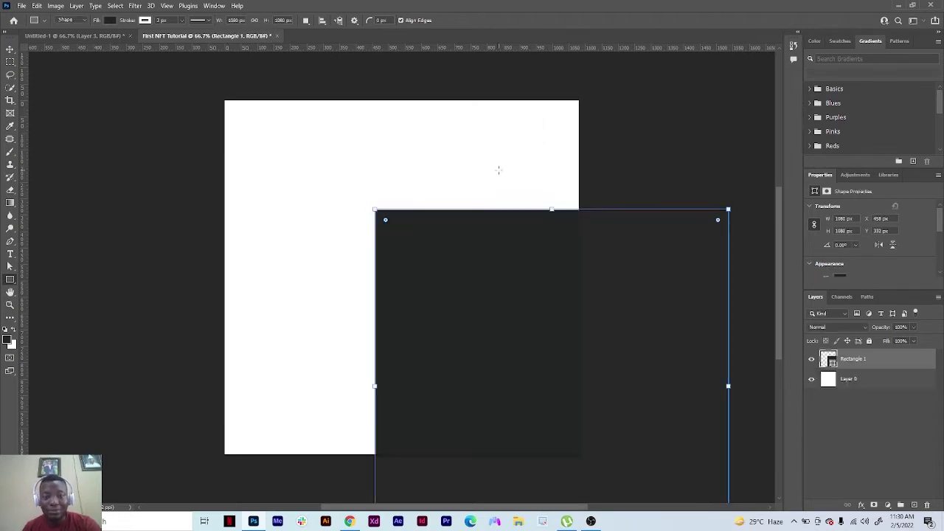
Move the rectangle to cover the whole canvas and set its stroke width to 0 px
{"action": "left_click", "coordinate": [9, 50]}
{"action": "left_click_drag", "start_coordinate": [531, 307], "coordinate": [383, 200]}
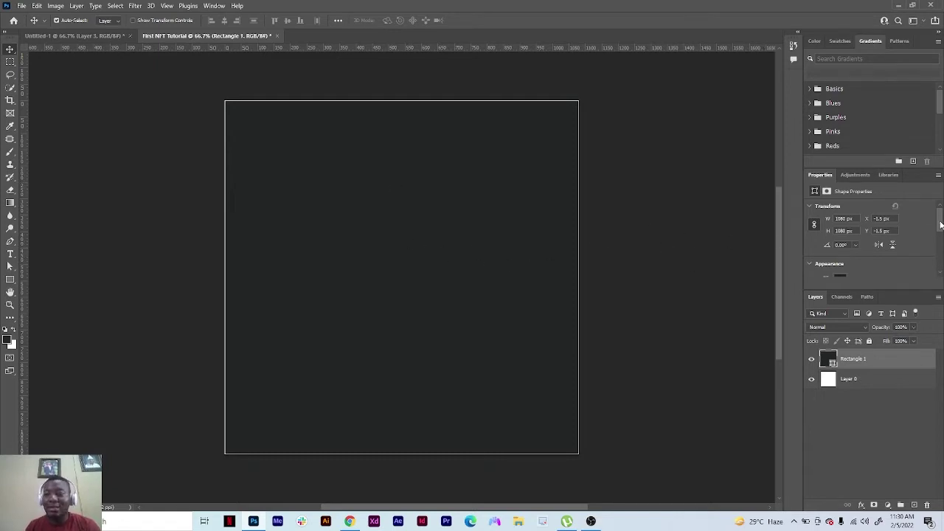
{"action": "scroll", "coordinate": [837, 236], "scroll_direction": "down", "scroll_amount": 5}
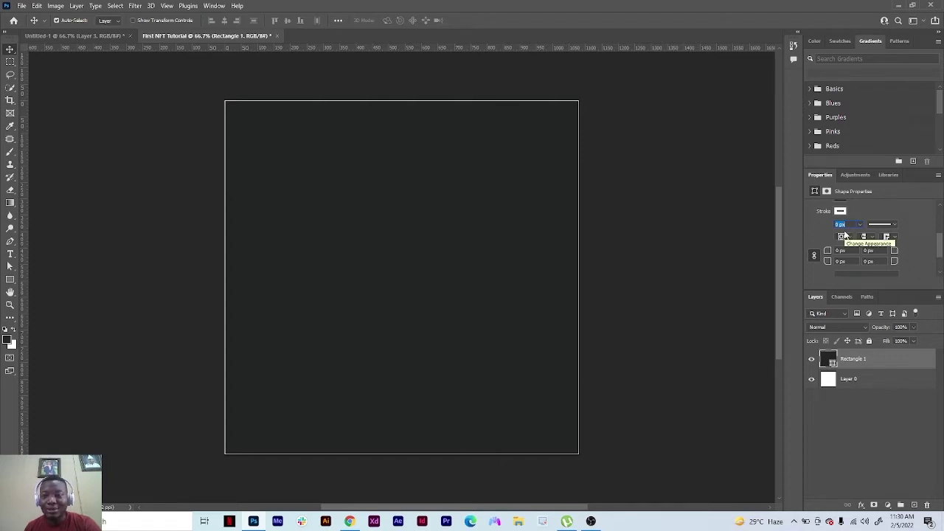
{"action": "key", "text": "Return"}
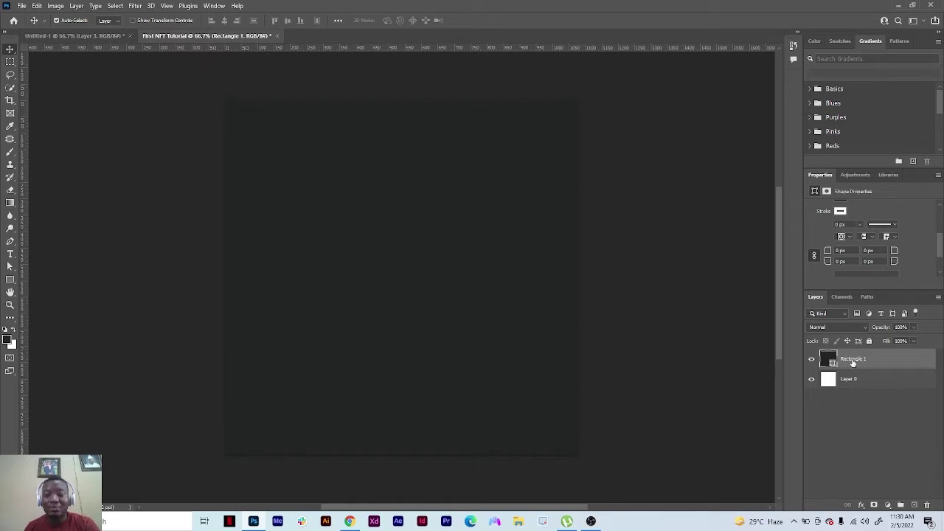
Set the foreground colour to a bright cyan
{"action": "left_click", "coordinate": [7, 339]}
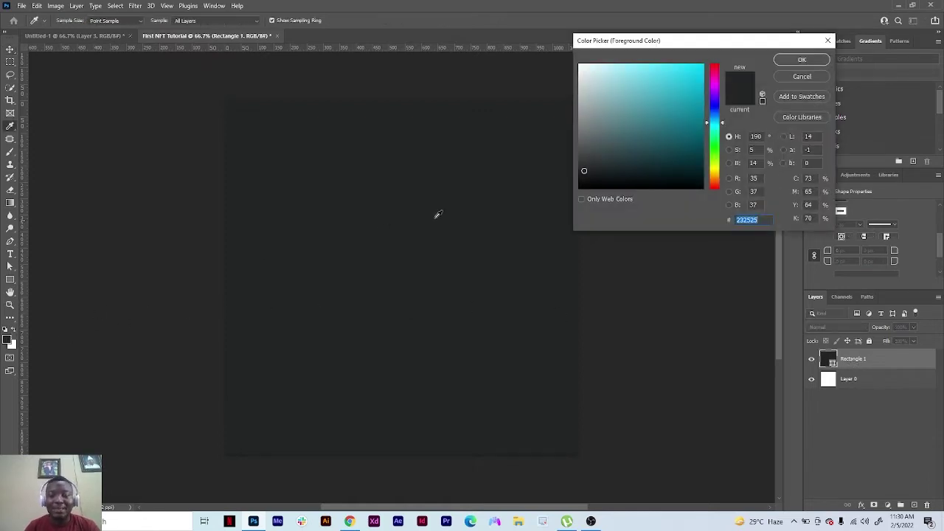
{"action": "left_click", "coordinate": [661, 79]}
{"action": "mouse_move", "coordinate": [662, 78]}
{"action": "left_mouse_down"}
{"action": "mouse_move", "coordinate": [674, 66]}
{"action": "mouse_move", "coordinate": [712, 83]}
{"action": "left_mouse_up"}
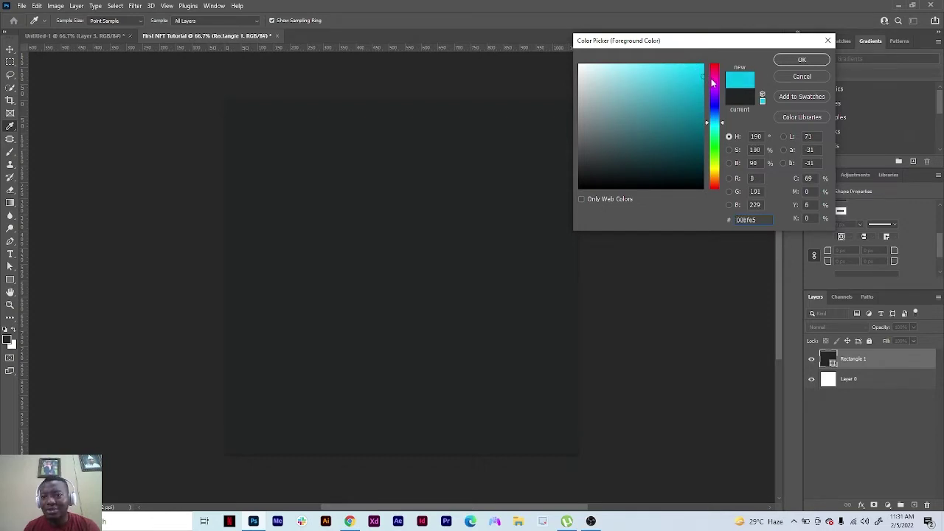
{"action": "left_click", "coordinate": [802, 60]}
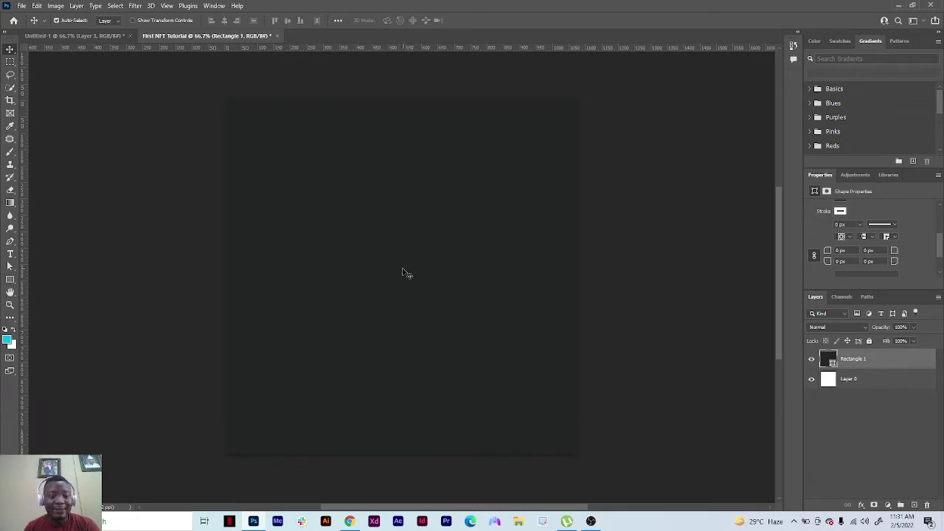
{"action": "left_click", "coordinate": [7, 339]}
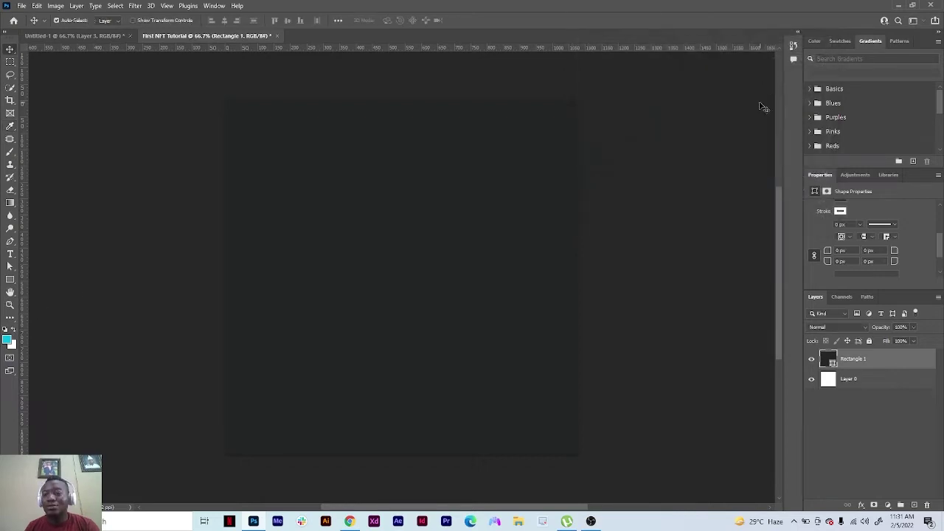
{"action": "left_click", "coordinate": [802, 60]}
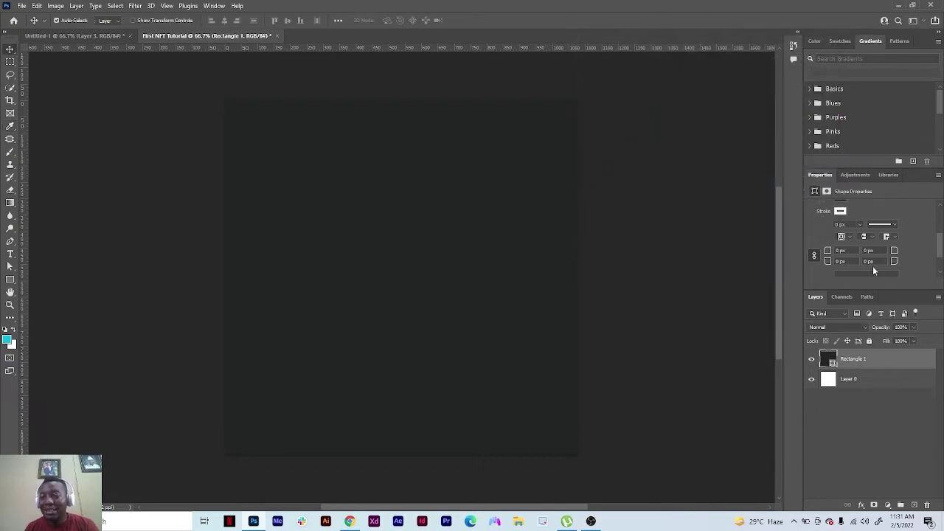
Change the rectangle's fill to the bright cyan from the recently used colours
{"action": "scroll", "coordinate": [942, 242], "scroll_direction": "up", "scroll_amount": 1}
{"action": "scroll", "coordinate": [941, 242], "scroll_direction": "up", "scroll_amount": 2}
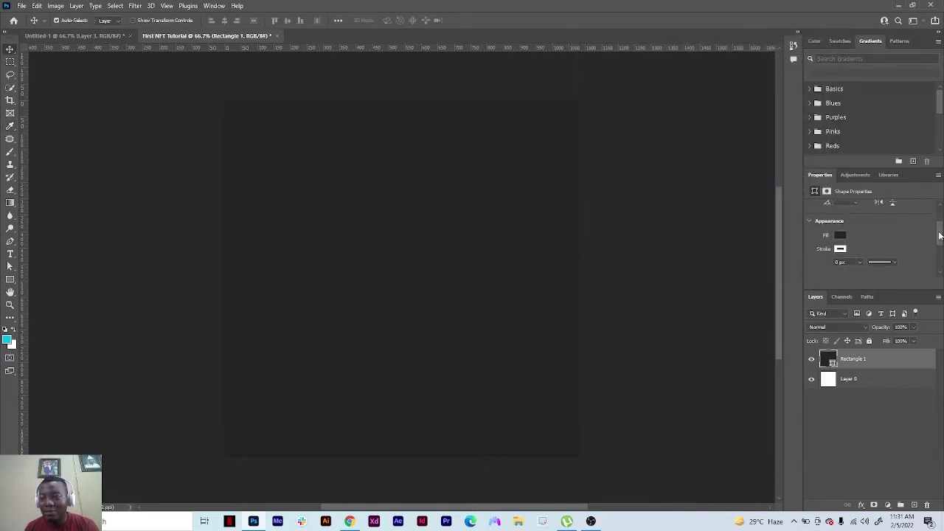
{"action": "left_click", "coordinate": [842, 236]}
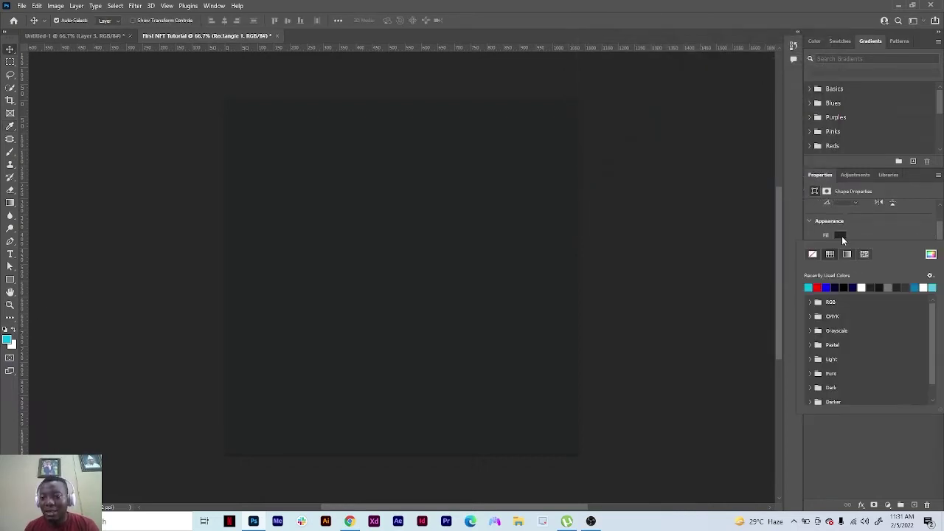
{"action": "left_click", "coordinate": [809, 287]}
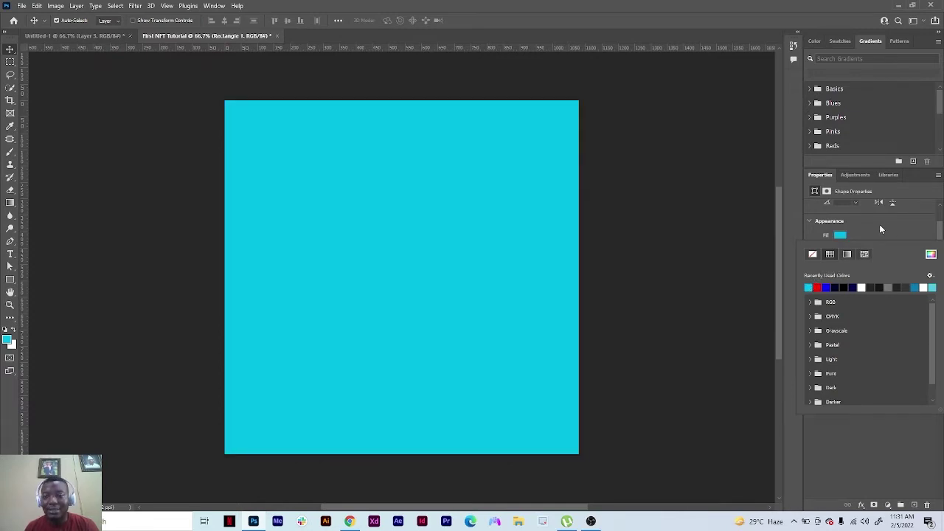
Rename the cyan rectangle's layer as Background
{"action": "left_click", "coordinate": [871, 235]}
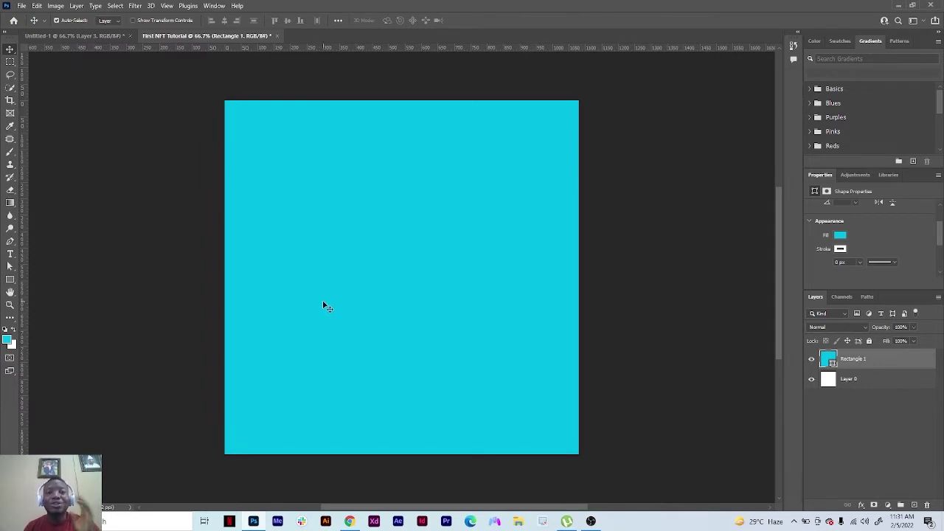
{"action": "double_click", "coordinate": [851, 362]}
{"action": "type", "text": "Ba"}
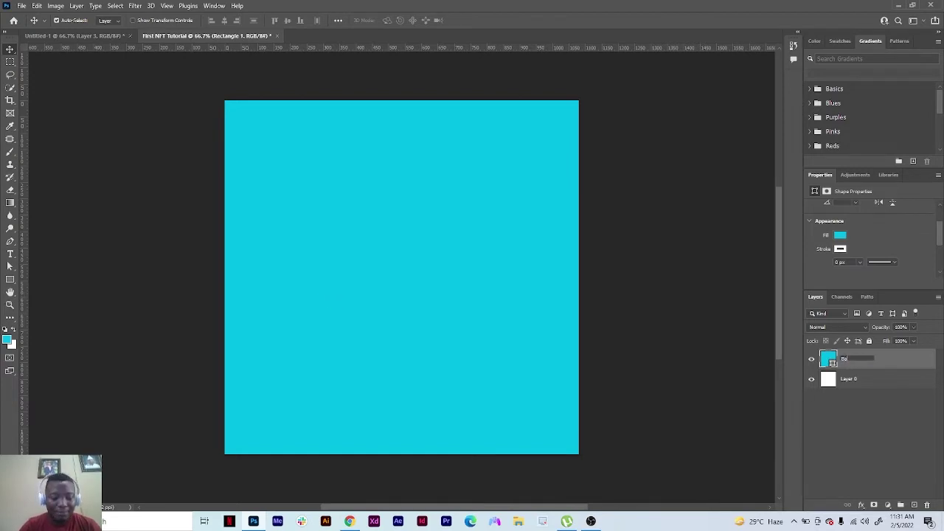
{"action": "type", "text": "ckground"}
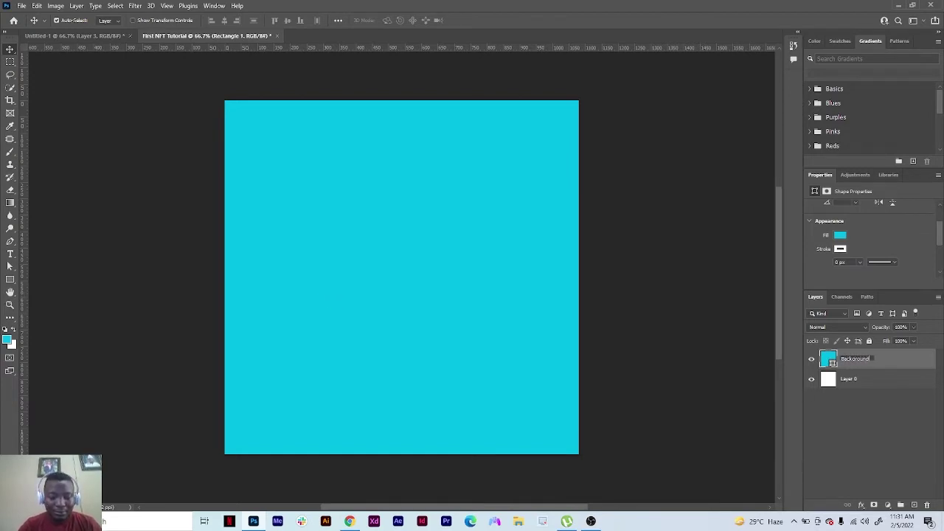
{"action": "key", "text": "Return"}
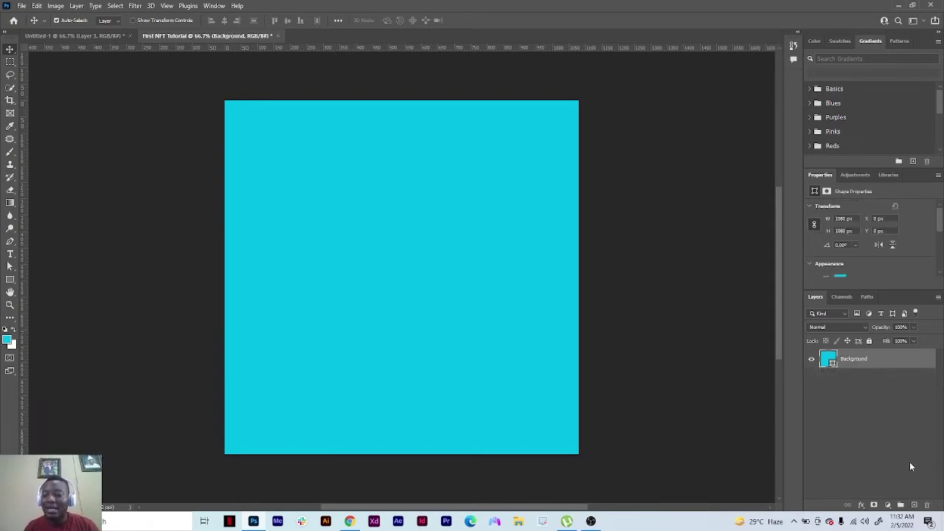
On a new layer, draw a rectangle about 556 × 793 px in the lower middle and round its corners to about 158 px
{"action": "left_click", "coordinate": [914, 506]}
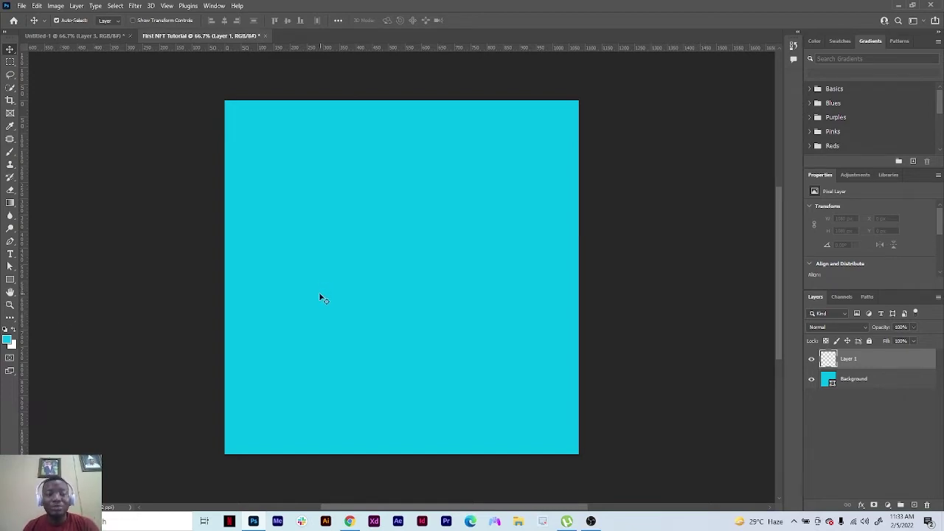
{"action": "left_click", "coordinate": [7, 282]}
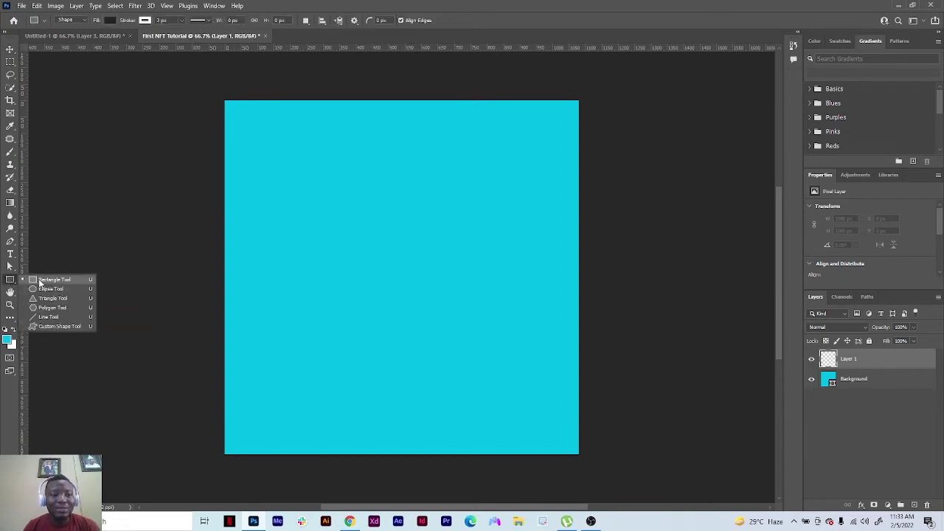
{"action": "left_click", "coordinate": [41, 283]}
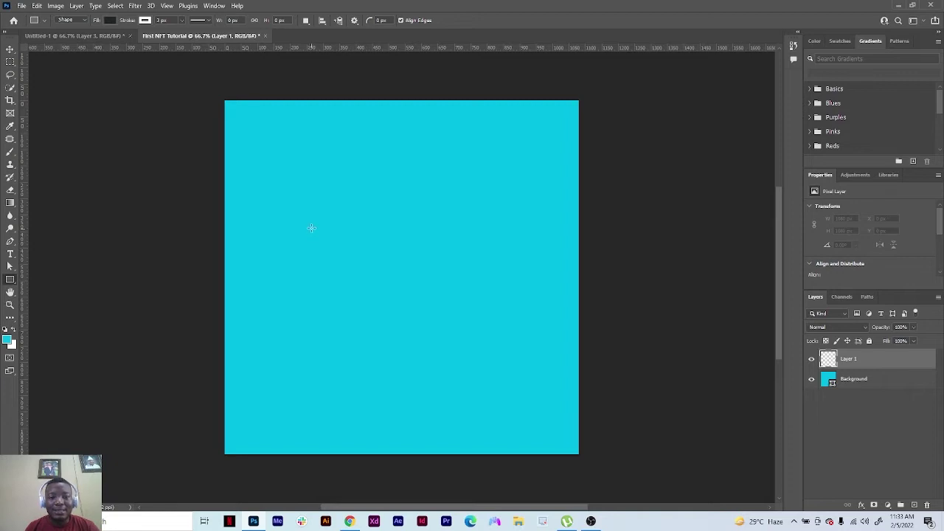
{"action": "left_click_drag", "start_coordinate": [311, 226], "coordinate": [492, 485]}
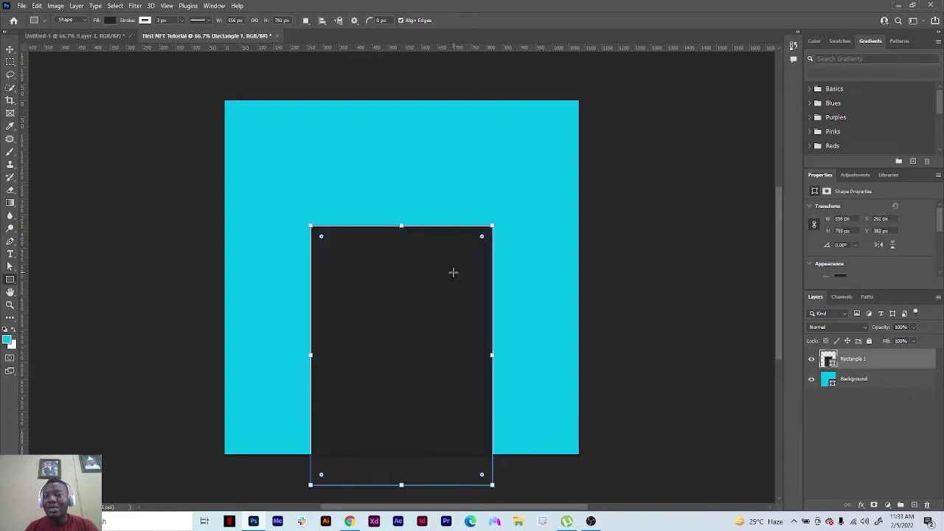
{"action": "left_click_drag", "start_coordinate": [321, 237], "coordinate": [363, 279]}
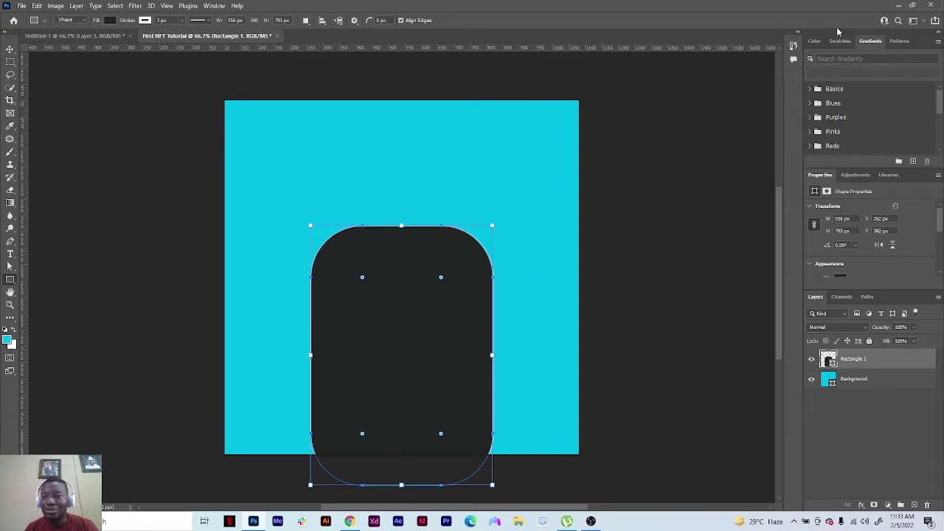
Enlarge the shape properties area and set the rounded rectangle's stroke width to 0 px
{"action": "left_click", "coordinate": [815, 41]}
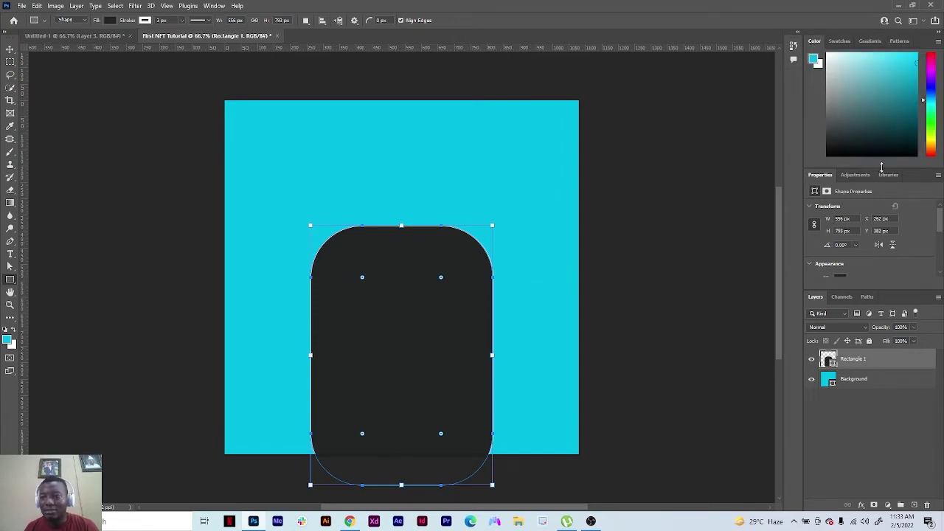
{"action": "left_click_drag", "start_coordinate": [883, 167], "coordinate": [884, 96]}
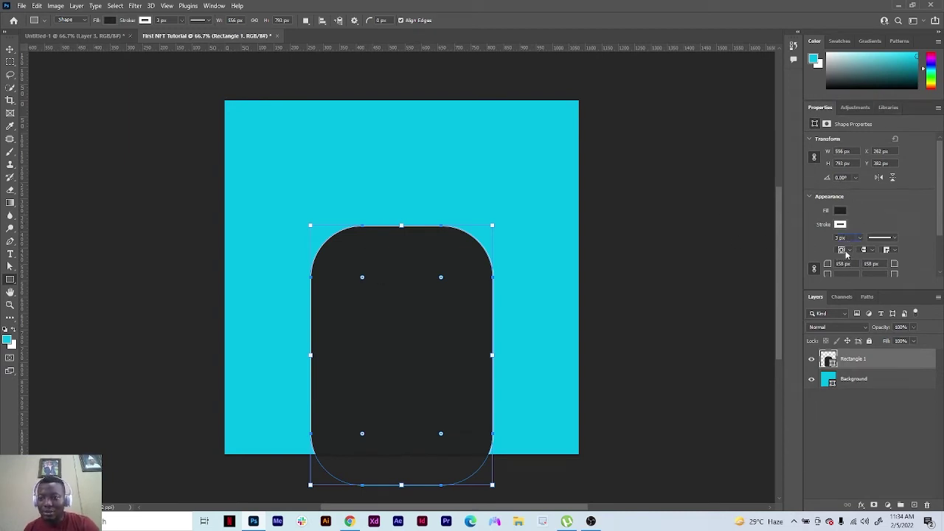
{"action": "type", "text": "0"}
{"action": "key", "text": "Return"}
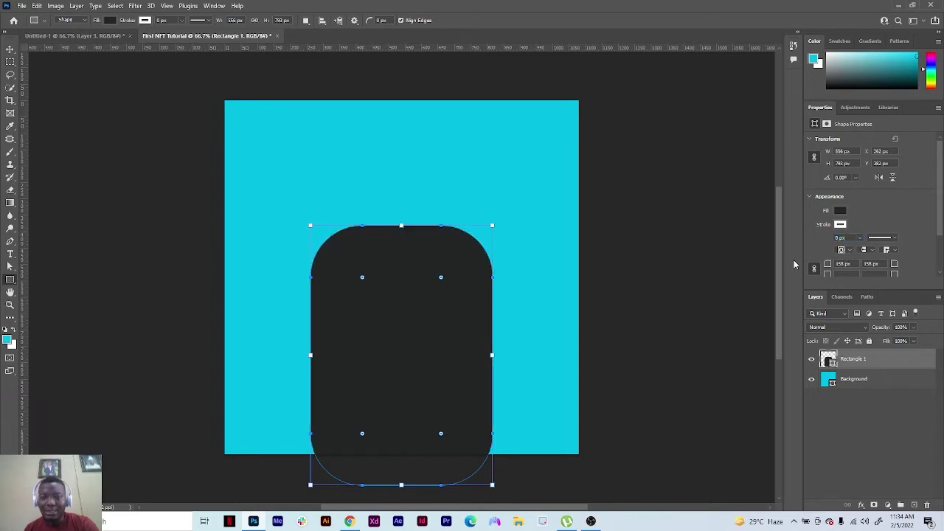
Change the rounded rectangle's fill to the orange d57e02
{"action": "left_click", "coordinate": [839, 212]}
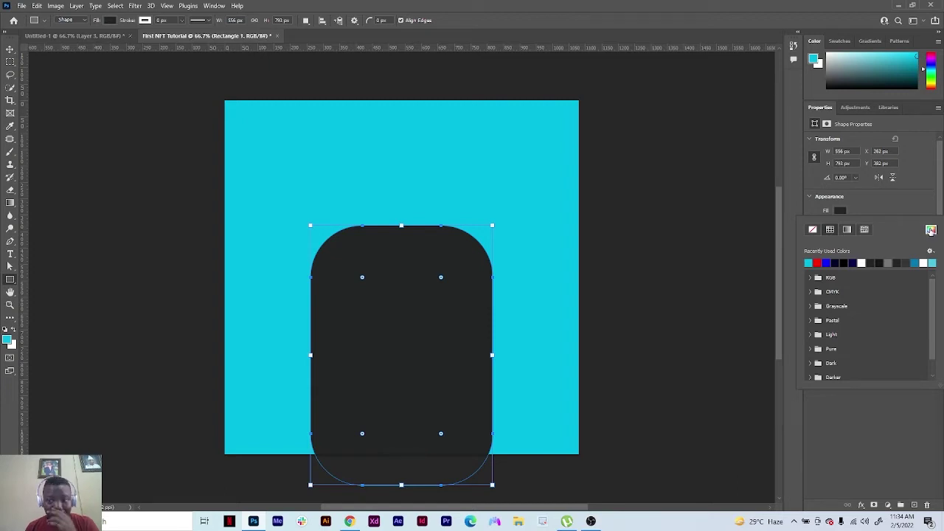
{"action": "left_click", "coordinate": [932, 231]}
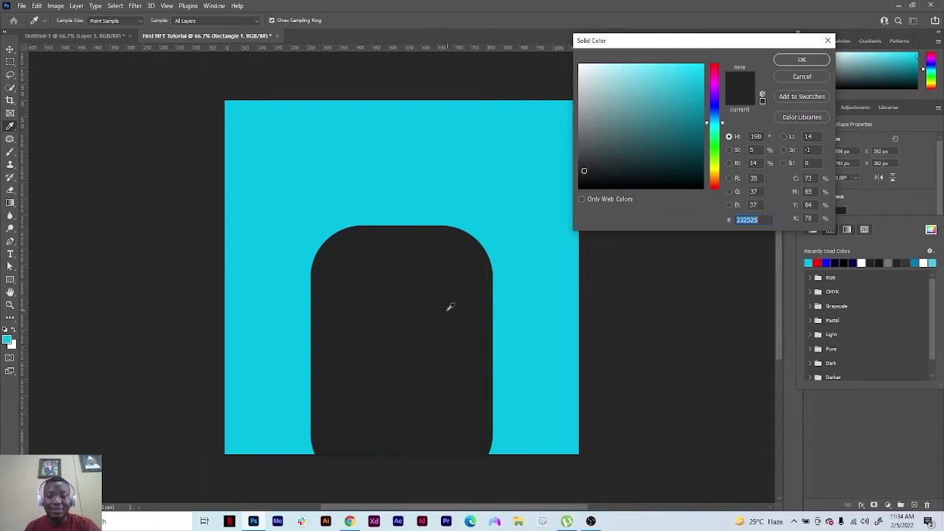
{"action": "left_click", "coordinate": [717, 181]}
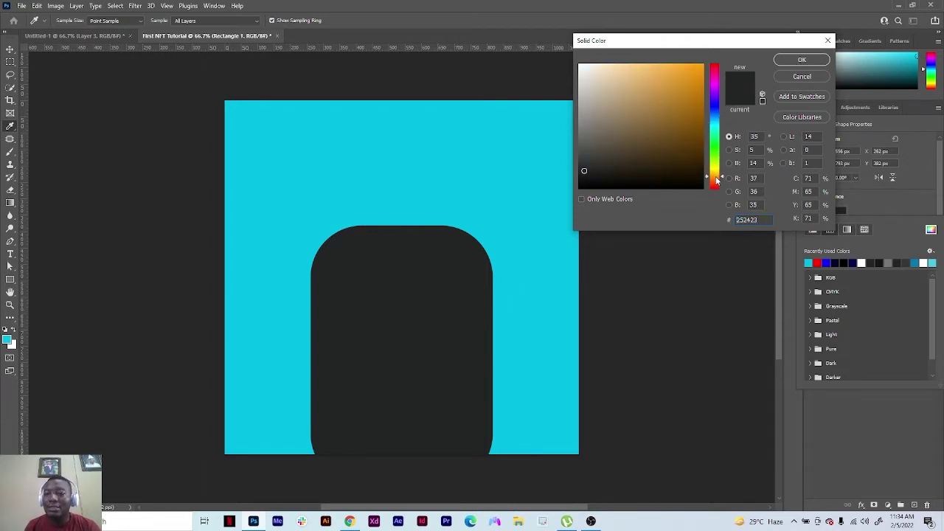
{"action": "mouse_move", "coordinate": [704, 154]}
{"action": "left_mouse_down"}
{"action": "mouse_move", "coordinate": [704, 65]}
{"action": "mouse_move", "coordinate": [702, 84]}
{"action": "left_mouse_up"}
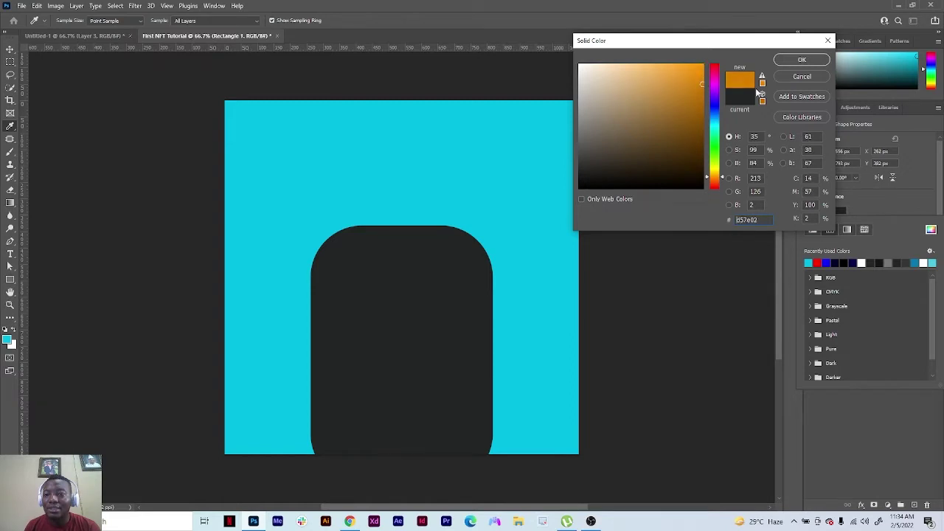
{"action": "left_click", "coordinate": [802, 59]}
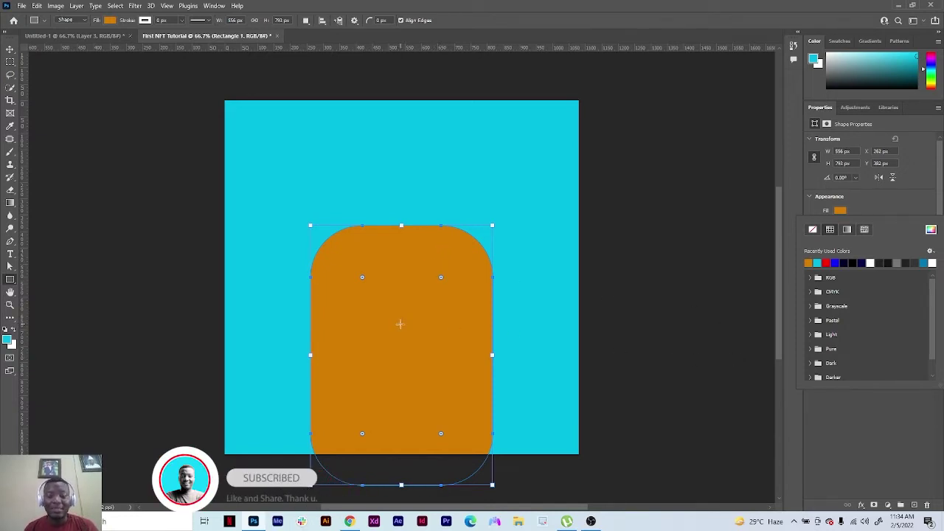
{"action": "left_click", "coordinate": [873, 200]}
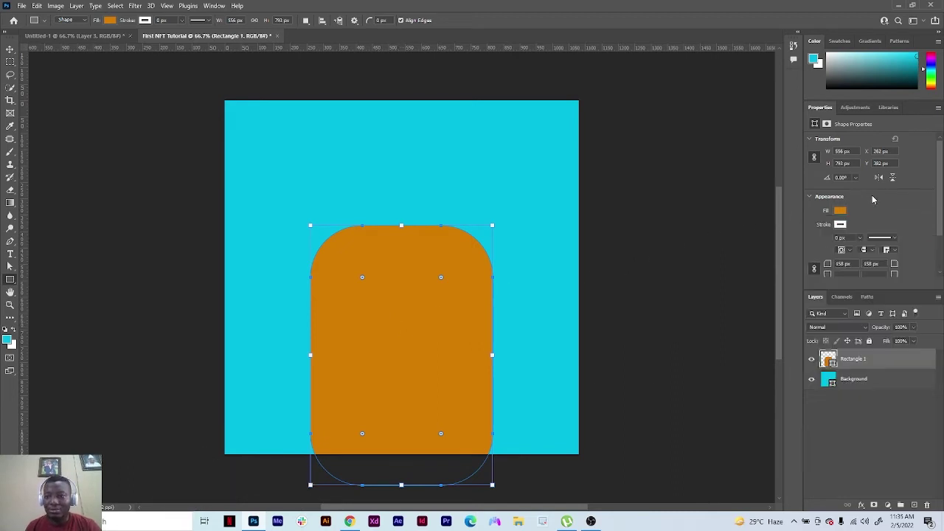
Shrink the orange rounded rectangle to about 492 × 672 px and centre it horizontally, slightly below the middle of the canvas
{"action": "key", "text": "v"}
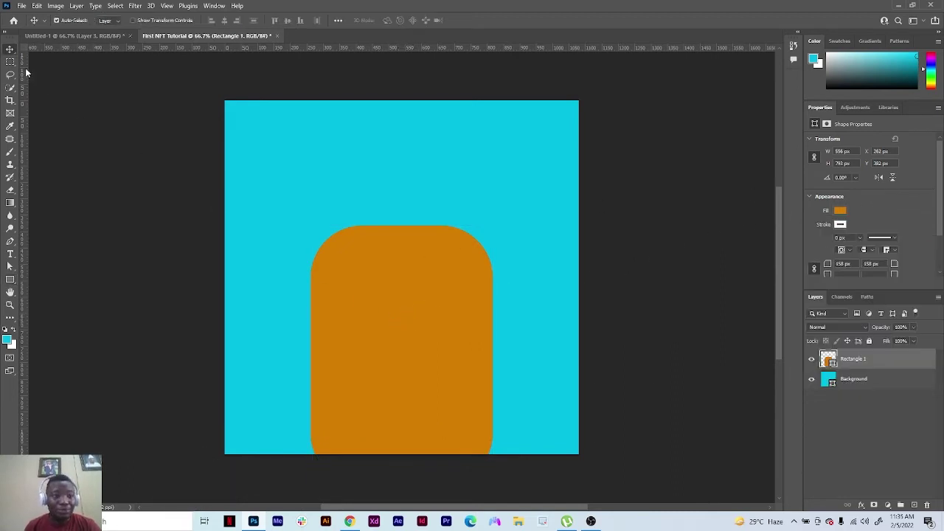
{"action": "left_click_drag", "start_coordinate": [407, 308], "coordinate": [404, 258]}
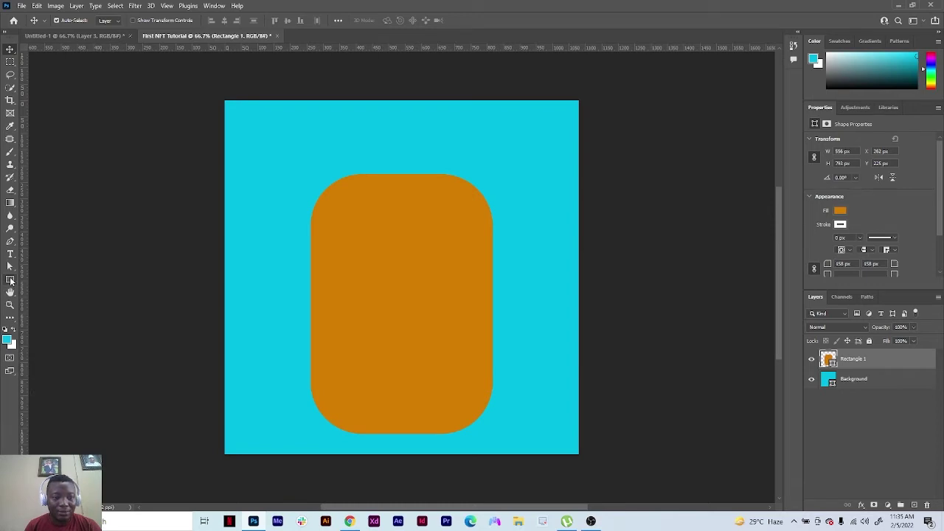
{"action": "left_click", "coordinate": [10, 280]}
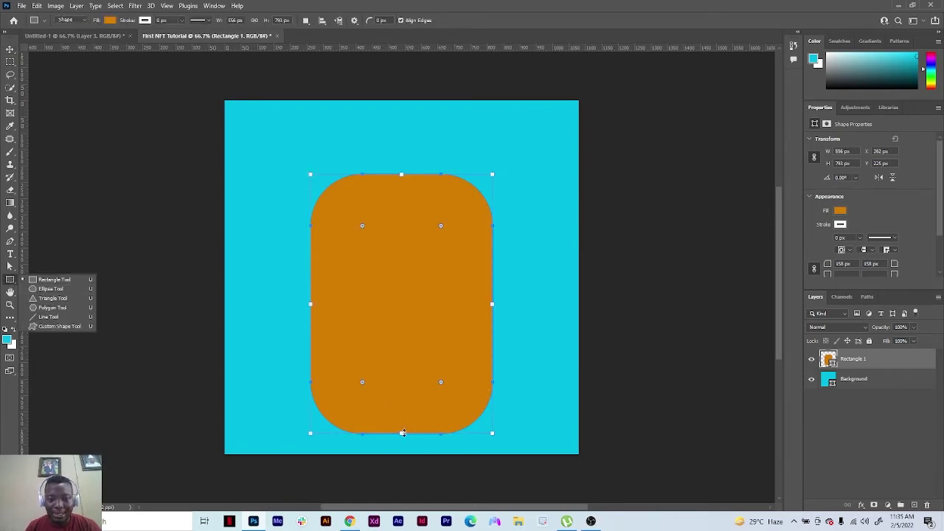
{"action": "left_click_drag", "start_coordinate": [402, 433], "coordinate": [402, 394]}
{"action": "left_click_drag", "start_coordinate": [311, 284], "coordinate": [332, 285]}
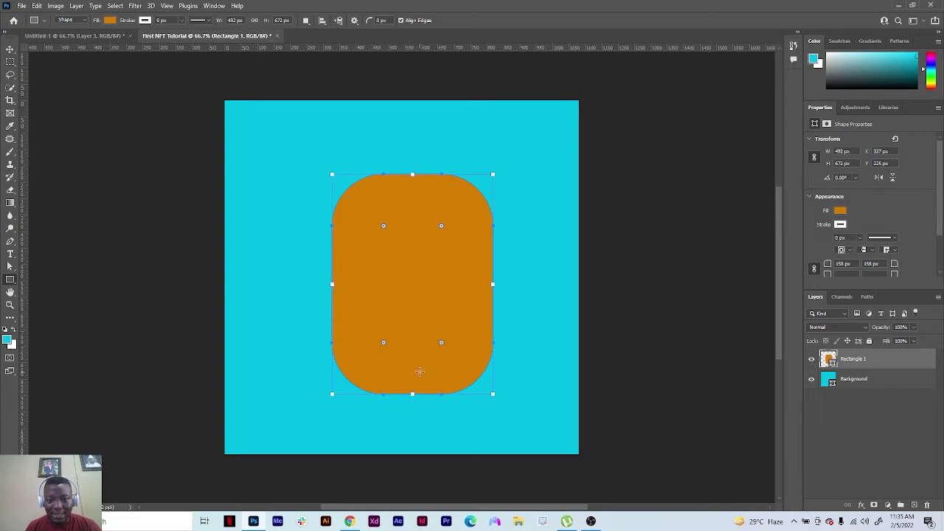
{"action": "left_click", "coordinate": [9, 49]}
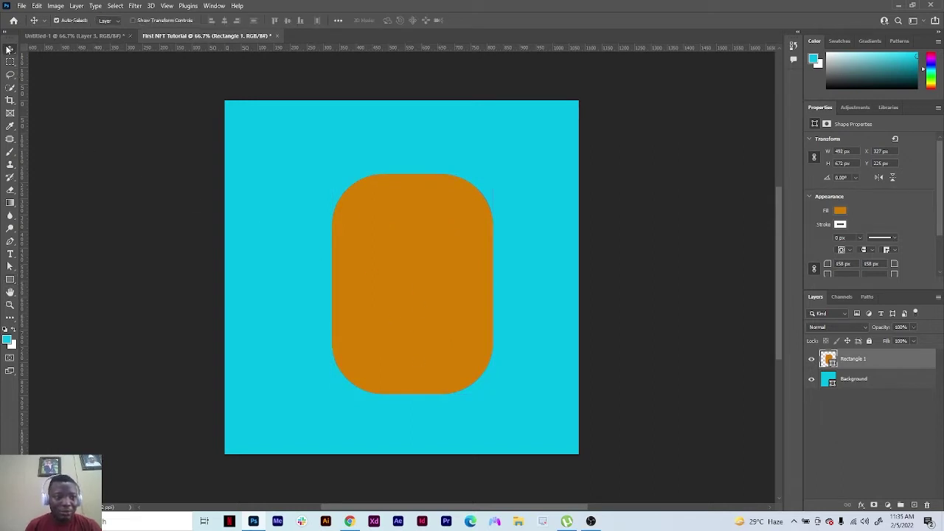
{"action": "mouse_move", "coordinate": [432, 293]}
{"action": "left_mouse_down"}
{"action": "mouse_move", "coordinate": [411, 299]}
{"action": "mouse_move", "coordinate": [426, 288]}
{"action": "mouse_move", "coordinate": [426, 301]}
{"action": "left_mouse_up"}
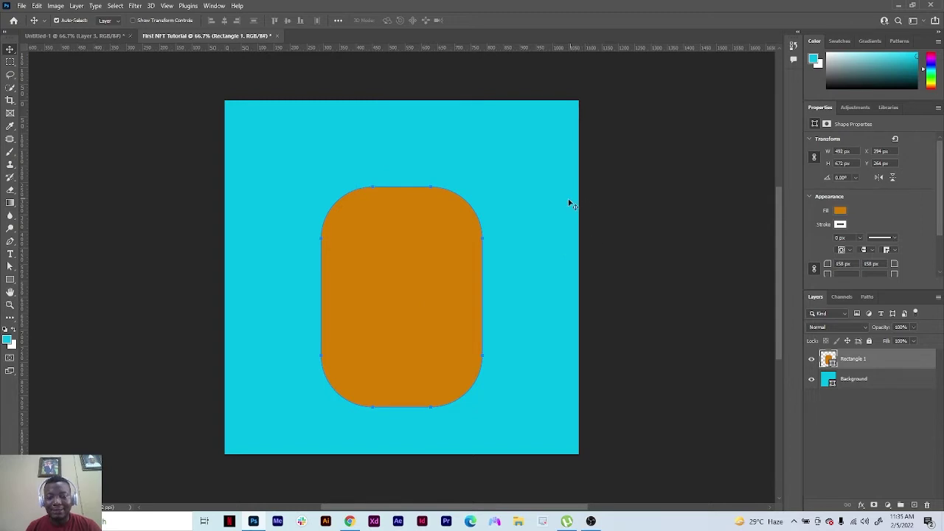
Rename the orange rounded rectangle's layer as head
{"action": "double_click", "coordinate": [850, 359]}
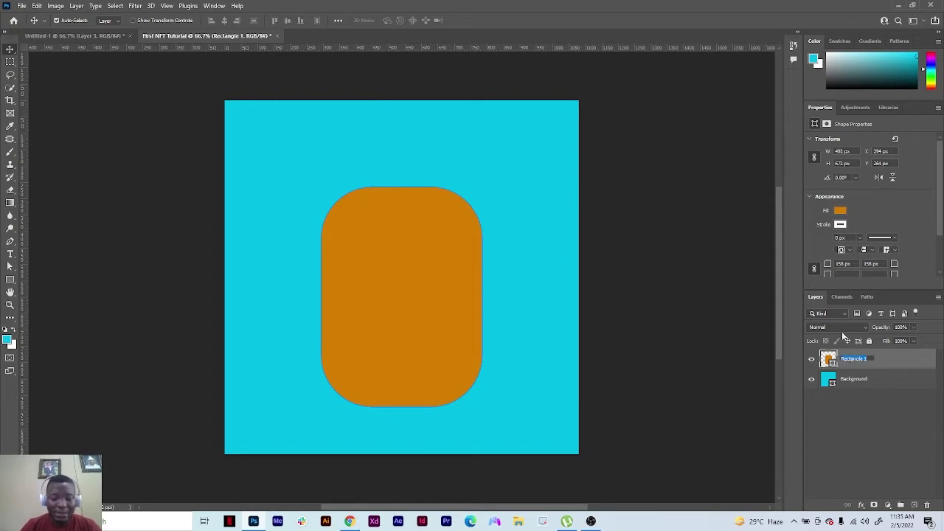
{"action": "type", "text": "Head"}
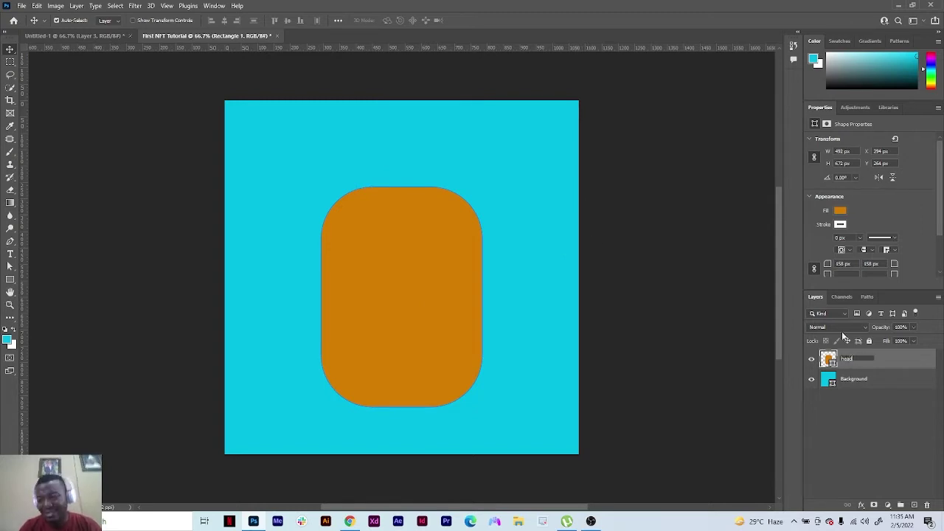
{"action": "key", "text": "Return"}
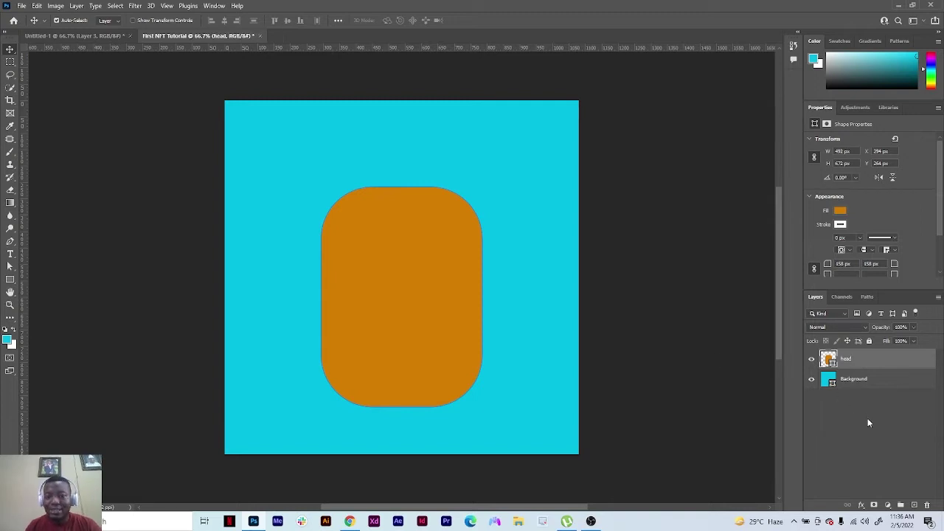
On a new layer, draw a rectangle about 280 × 53 px directly beneath the head and set its stroke width to 0 px
{"action": "left_click", "coordinate": [914, 506]}
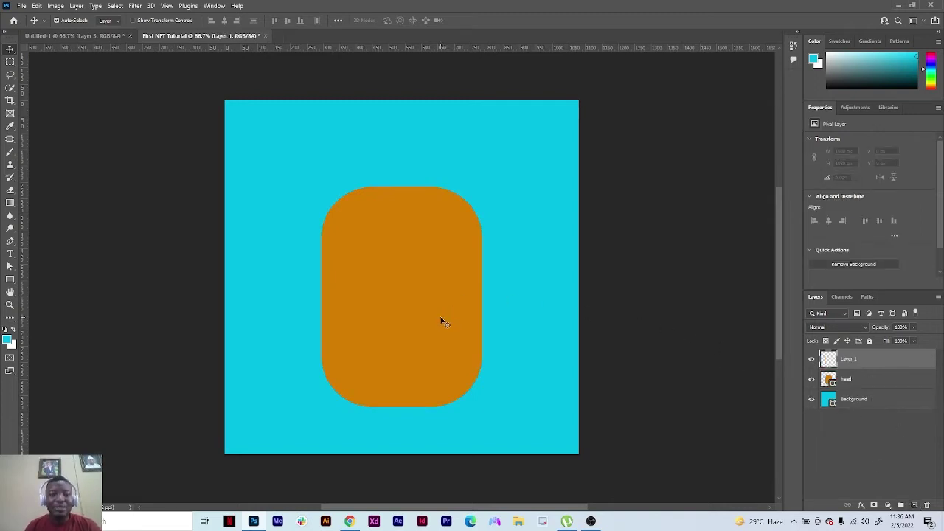
{"action": "left_click", "coordinate": [9, 280]}
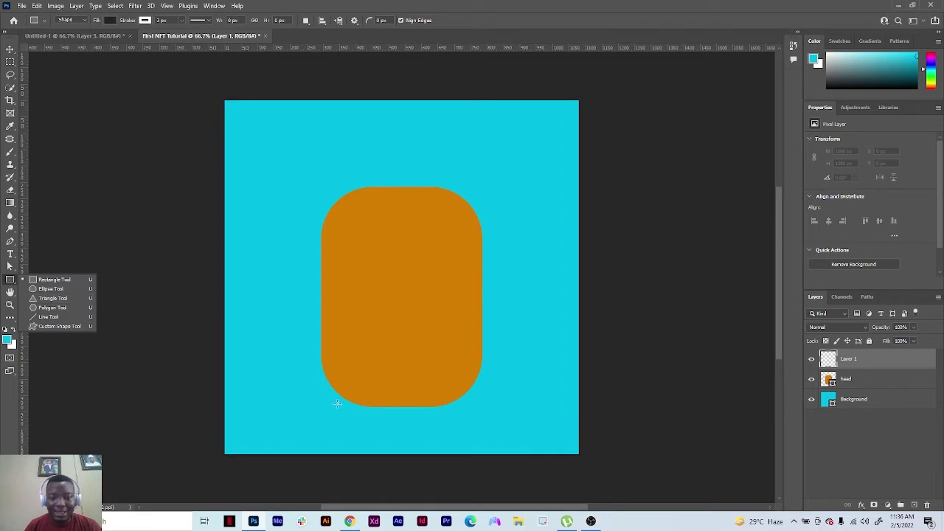
{"action": "left_click_drag", "start_coordinate": [359, 408], "coordinate": [447, 422]}
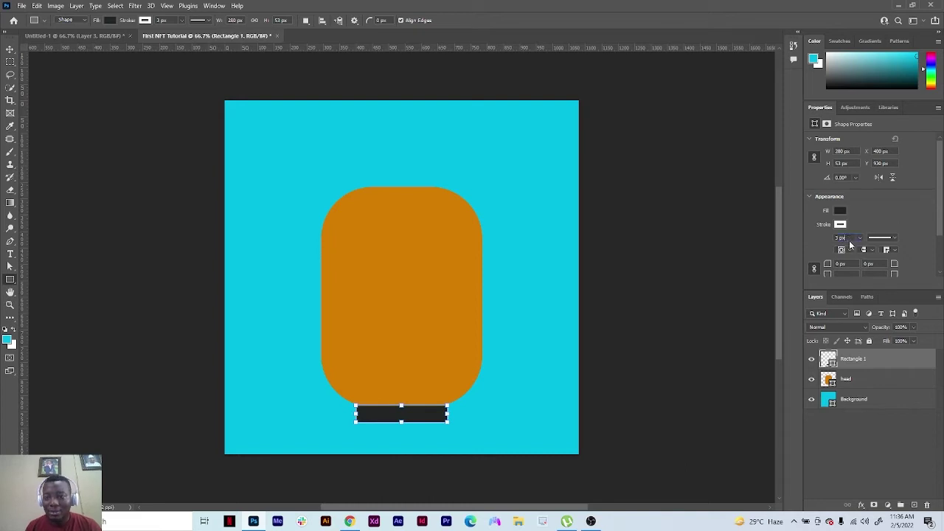
{"action": "left_click", "coordinate": [842, 240]}
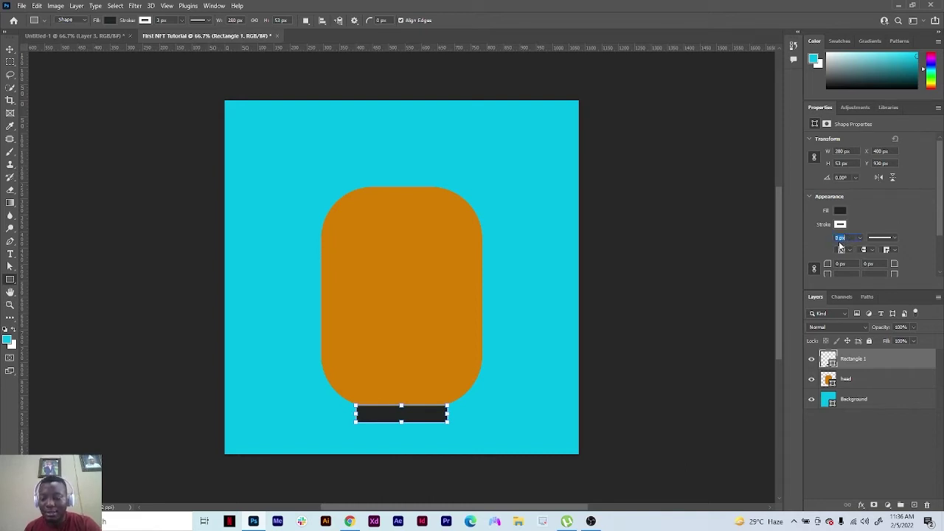
{"action": "type", "text": "0"}
{"action": "key", "text": "Return"}
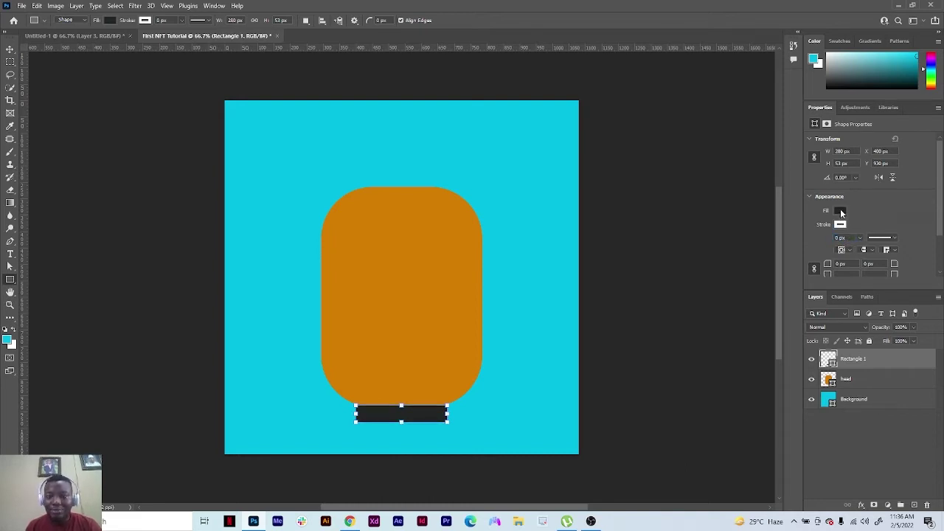
Change the fill of the rectangle beneath the head to a dark brown
{"action": "left_click", "coordinate": [841, 211]}
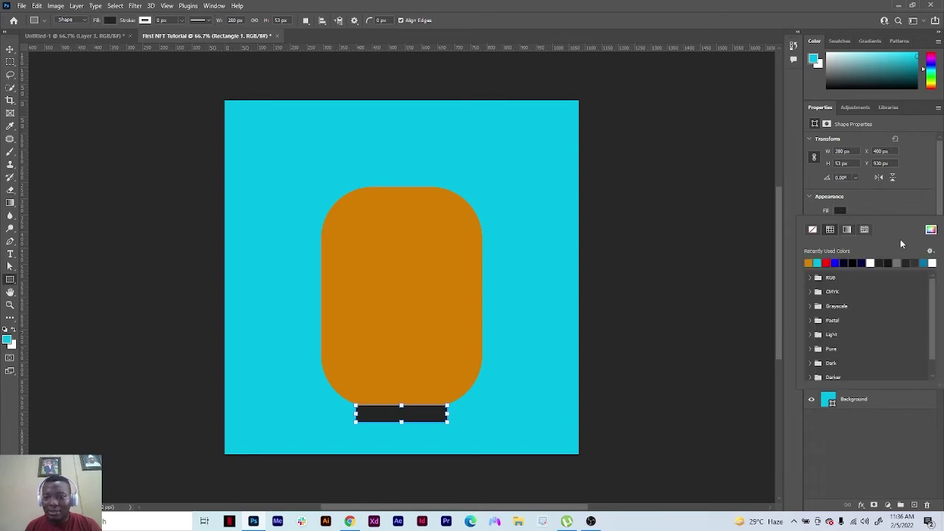
{"action": "left_click", "coordinate": [923, 262]}
{"action": "left_click", "coordinate": [931, 230]}
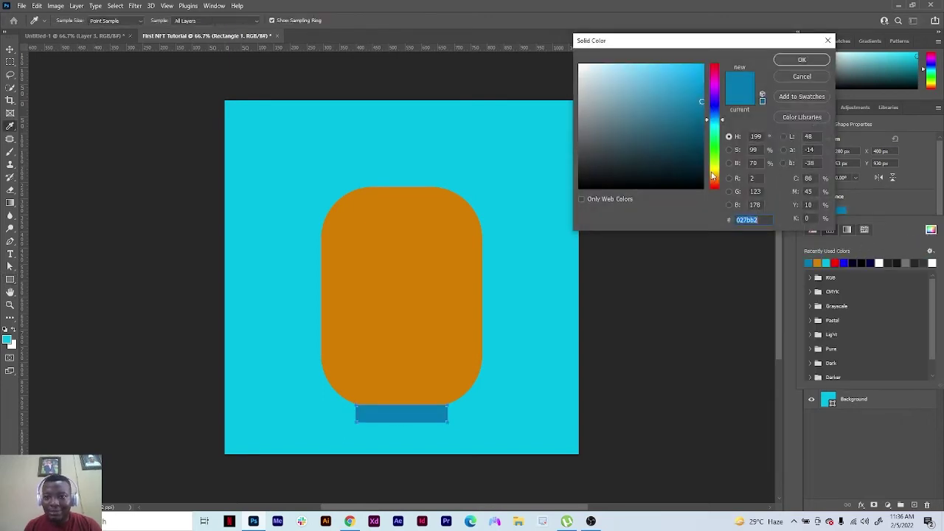
{"action": "mouse_move", "coordinate": [713, 180]}
{"action": "left_mouse_down"}
{"action": "mouse_move", "coordinate": [717, 172]}
{"action": "mouse_move", "coordinate": [717, 183]}
{"action": "left_mouse_up"}
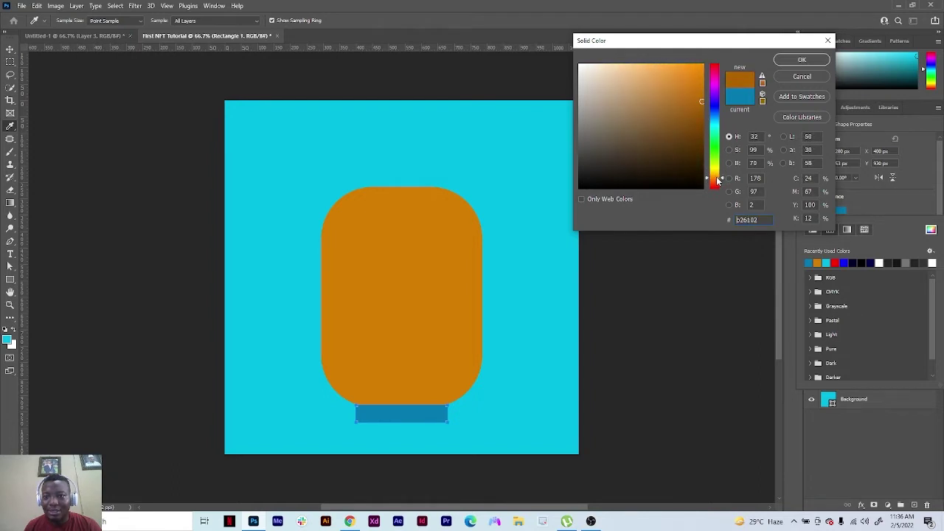
{"action": "mouse_move", "coordinate": [653, 180]}
{"action": "left_mouse_down"}
{"action": "mouse_move", "coordinate": [665, 152]}
{"action": "mouse_move", "coordinate": [678, 147]}
{"action": "mouse_move", "coordinate": [677, 162]}
{"action": "mouse_move", "coordinate": [660, 155]}
{"action": "left_mouse_up"}
{"action": "left_click", "coordinate": [803, 61]}
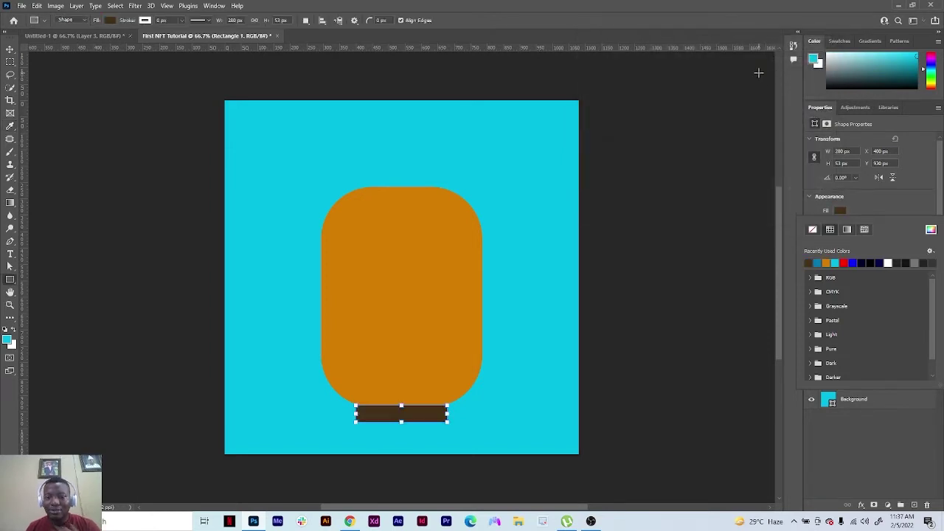
{"action": "left_click", "coordinate": [866, 210]}
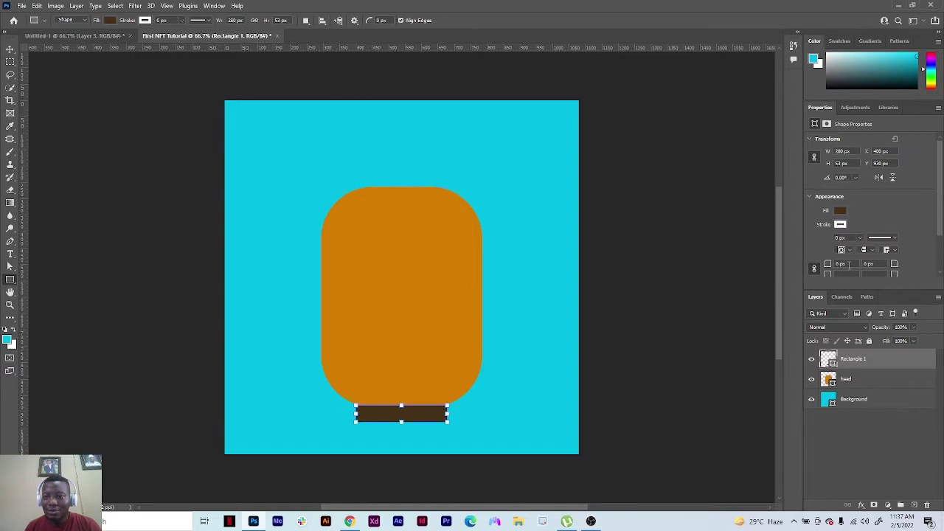
Round the brown rectangle's corners with a 42 px radius and move its layer below the head layer
{"action": "left_click", "coordinate": [846, 265]}
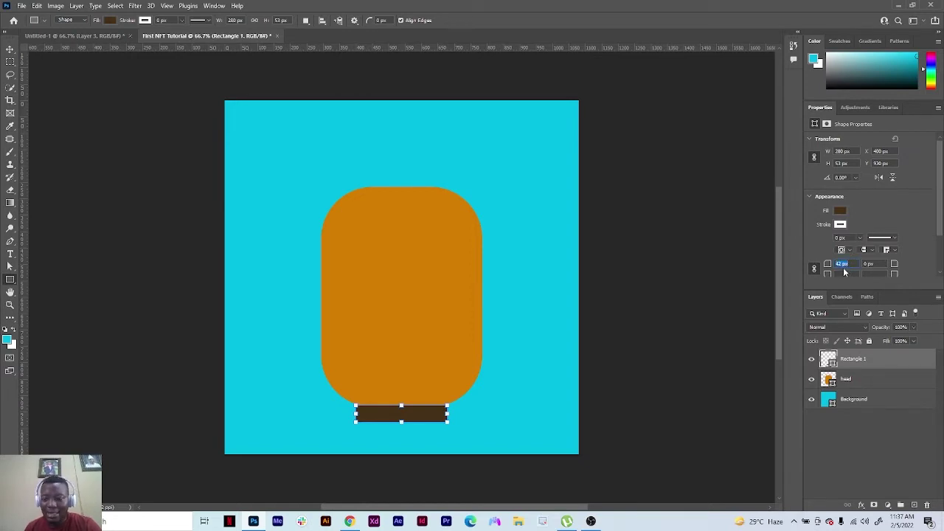
{"action": "key", "text": "Return"}
{"action": "left_click", "coordinate": [857, 446]}
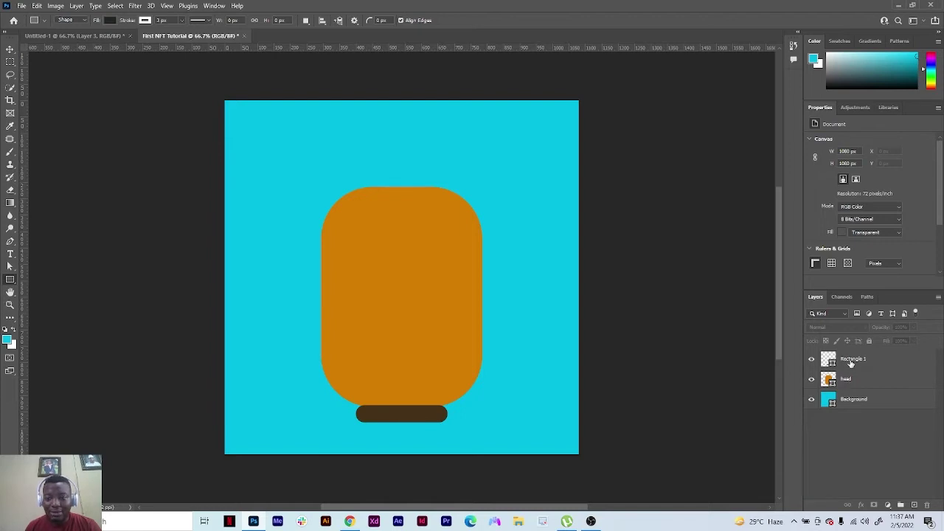
{"action": "left_click_drag", "start_coordinate": [853, 360], "coordinate": [856, 391]}
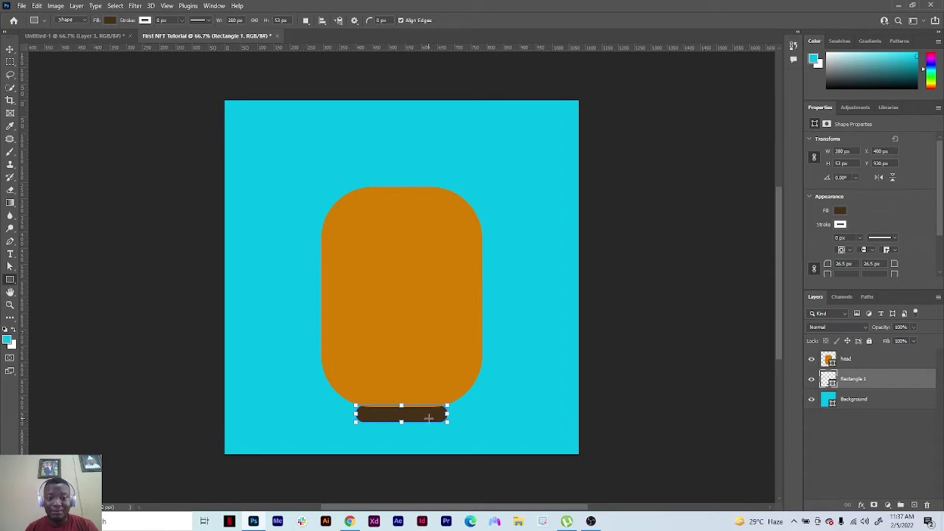
Draw a small triangle about 15 × 12 px near the left end of the brown rounded bar
{"action": "left_click", "coordinate": [9, 306]}
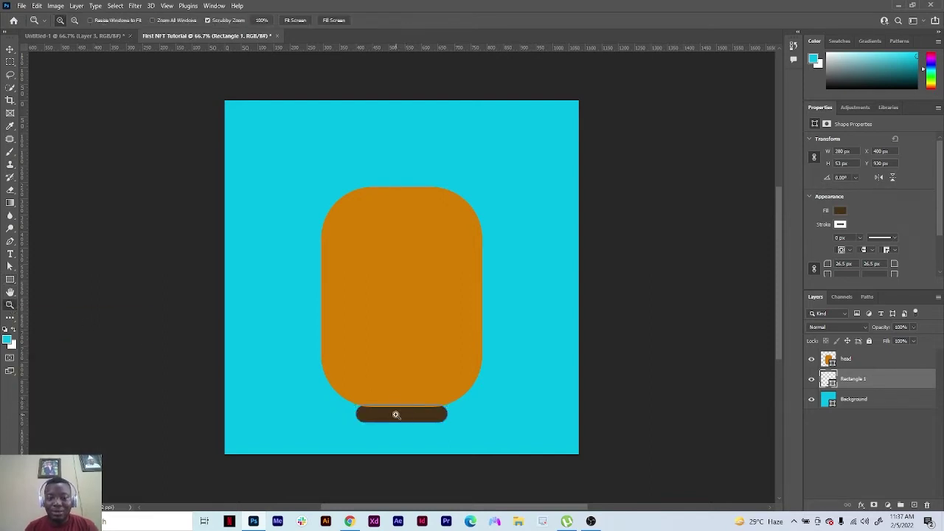
{"action": "left_click_drag", "start_coordinate": [397, 398], "coordinate": [445, 401]}
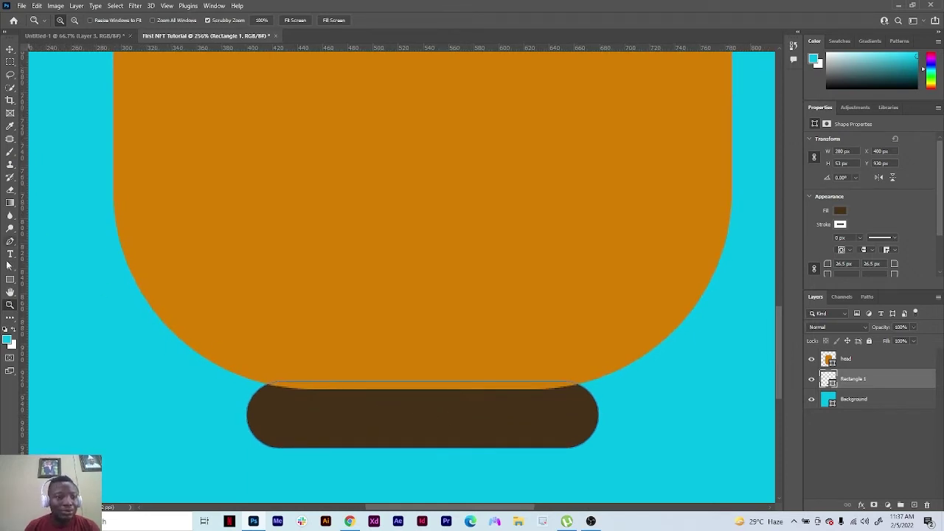
{"action": "left_click", "coordinate": [10, 281]}
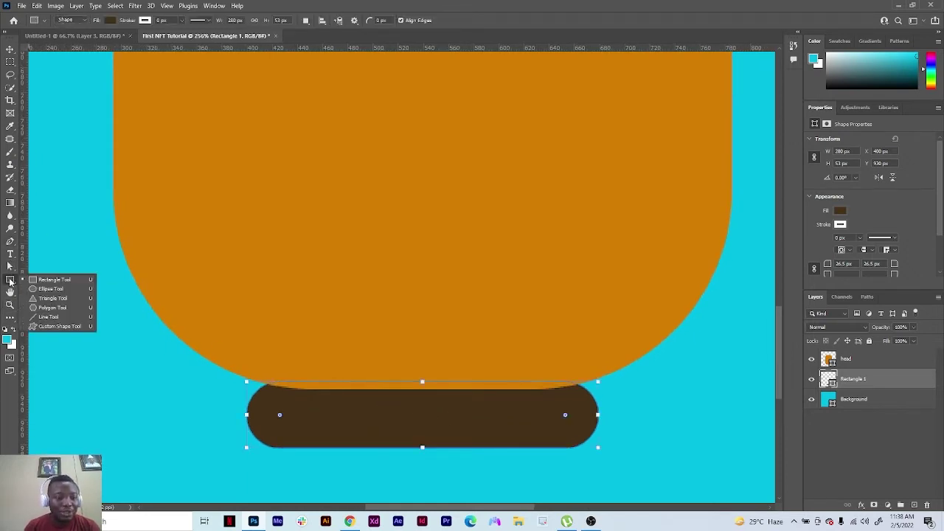
{"action": "left_click", "coordinate": [46, 299]}
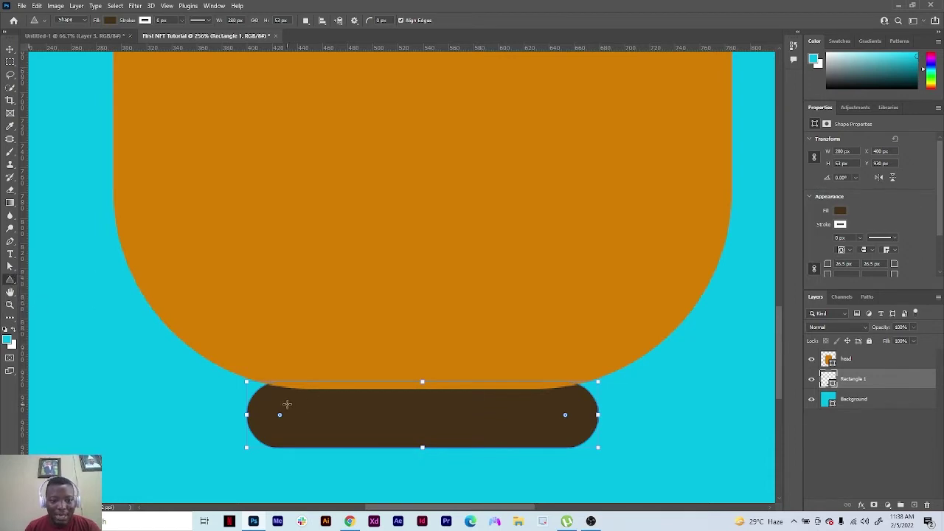
{"action": "left_click_drag", "start_coordinate": [269, 401], "coordinate": [290, 418]}
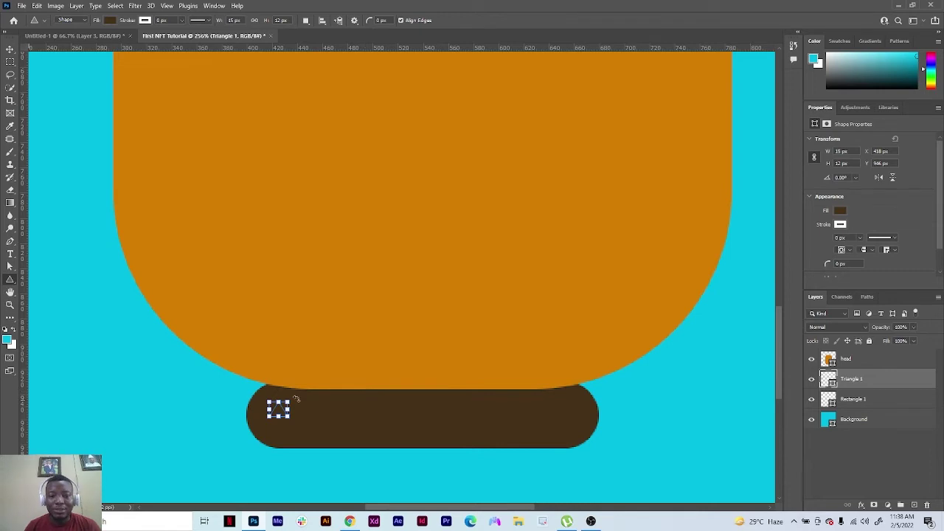
Change the small triangle's fill to the yellow e5dd0f
{"action": "left_click", "coordinate": [841, 210]}
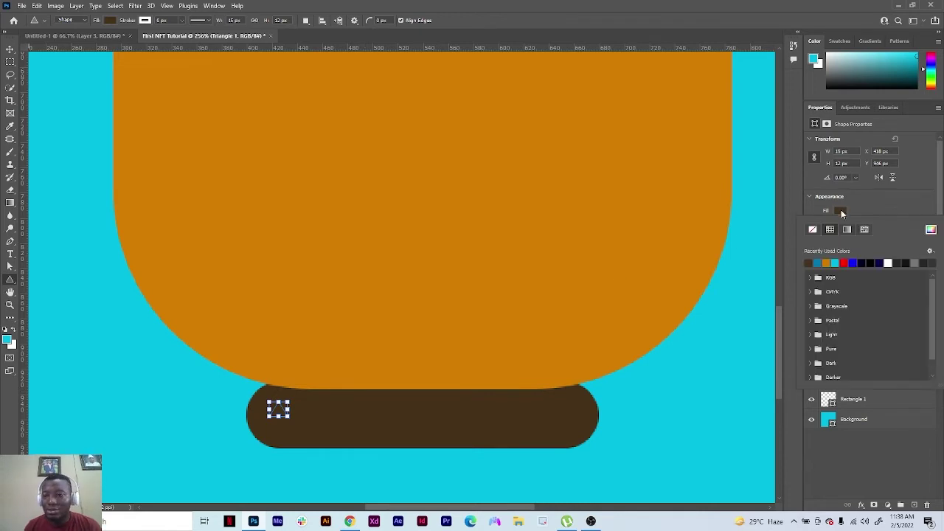
{"action": "left_click", "coordinate": [932, 230]}
{"action": "left_click", "coordinate": [716, 170]}
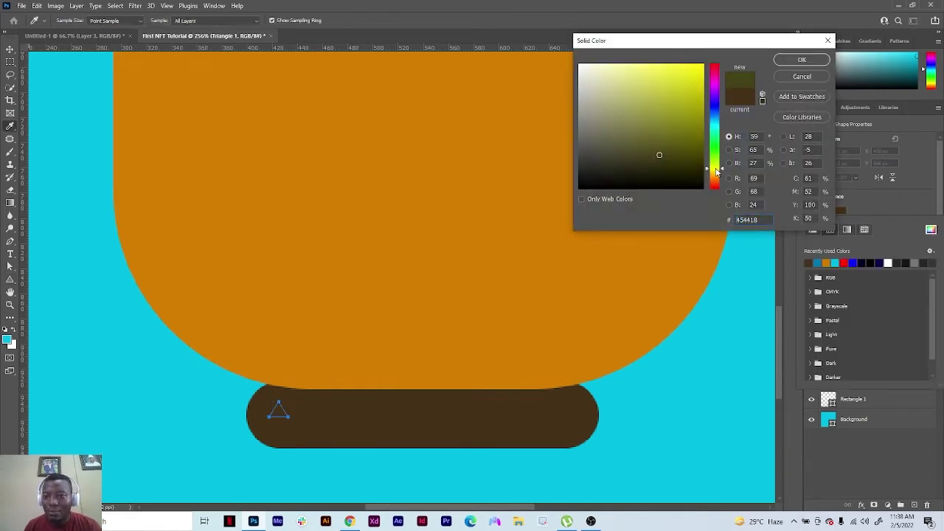
{"action": "left_click", "coordinate": [689, 118]}
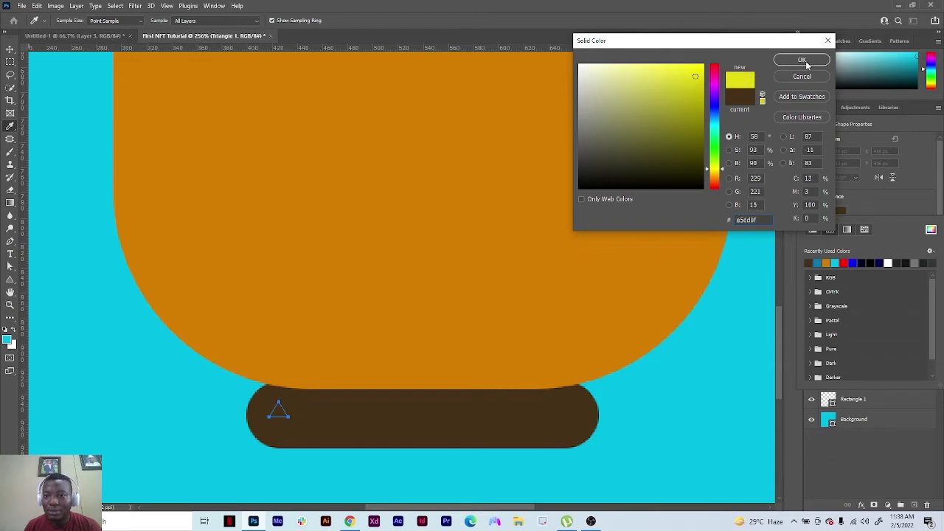
{"action": "left_click", "coordinate": [799, 61]}
Duplicate the yellow triangle into two staggered rows across the brown bar, seven in the upper row and six in the lower
{"action": "key", "text": "v"}
{"action": "left_click_drag", "start_coordinate": [316, 416], "coordinate": [304, 433]}
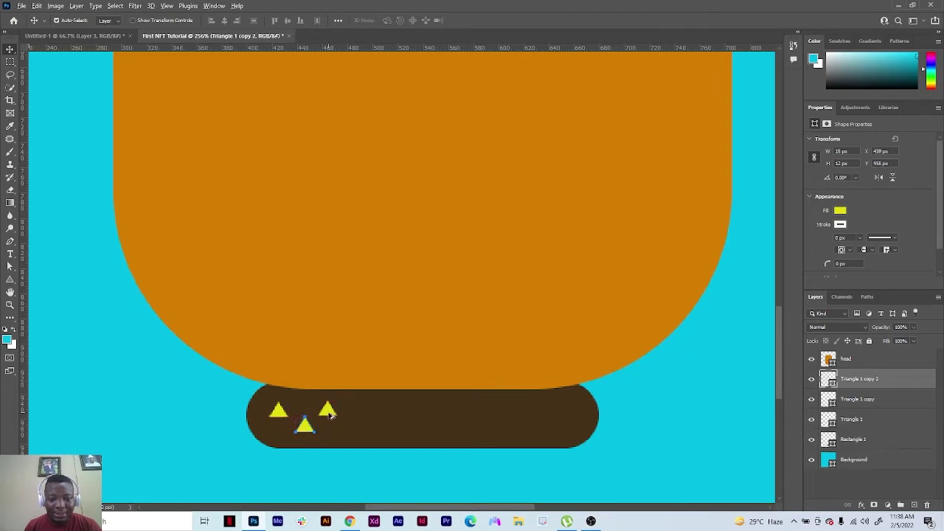
{"action": "left_click_drag", "start_coordinate": [331, 414], "coordinate": [375, 416]}
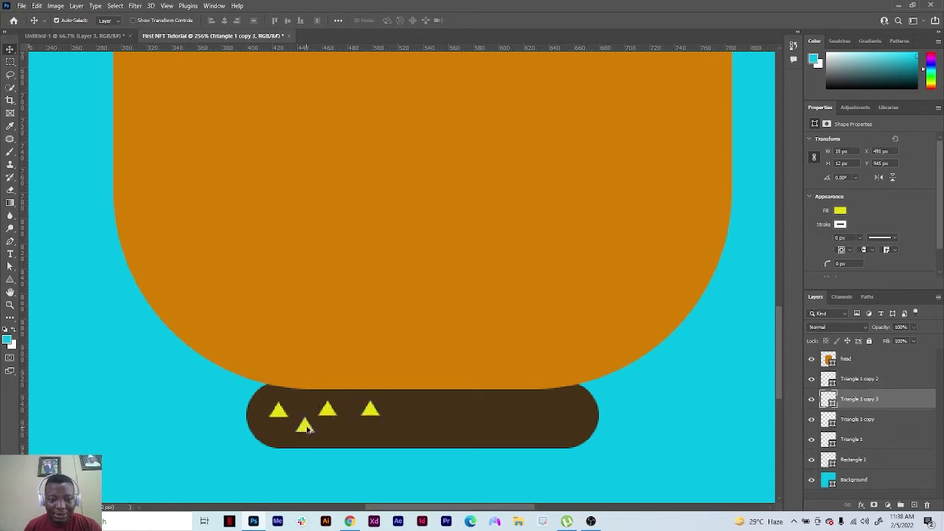
{"action": "left_click_drag", "start_coordinate": [303, 425], "coordinate": [464, 414]}
{"action": "left_click", "coordinate": [394, 425]}
{"action": "left_click_drag", "start_coordinate": [394, 424], "coordinate": [504, 415]}
{"action": "left_click_drag", "start_coordinate": [443, 424], "coordinate": [559, 415]}
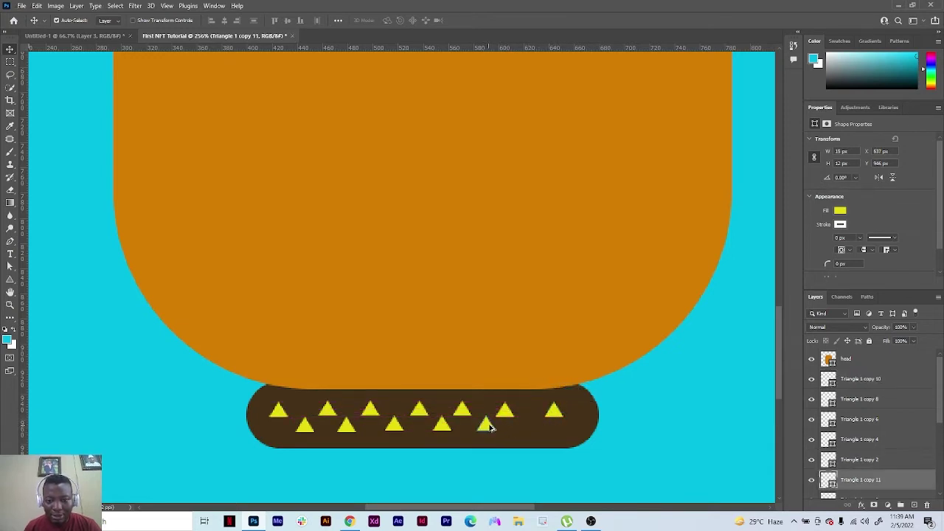
{"action": "left_click_drag", "start_coordinate": [489, 424], "coordinate": [540, 425]}
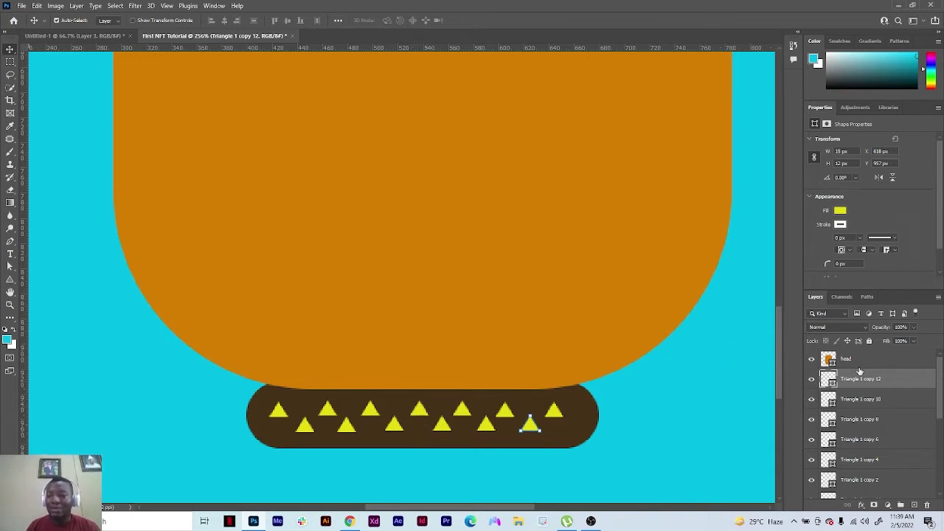
Group all the triangle layers and name the group collar pattern
{"action": "mouse_move", "coordinate": [941, 402]}
{"action": "left_mouse_down"}
{"action": "mouse_move", "coordinate": [942, 417]}
{"action": "mouse_move", "coordinate": [943, 404]}
{"action": "left_mouse_up"}
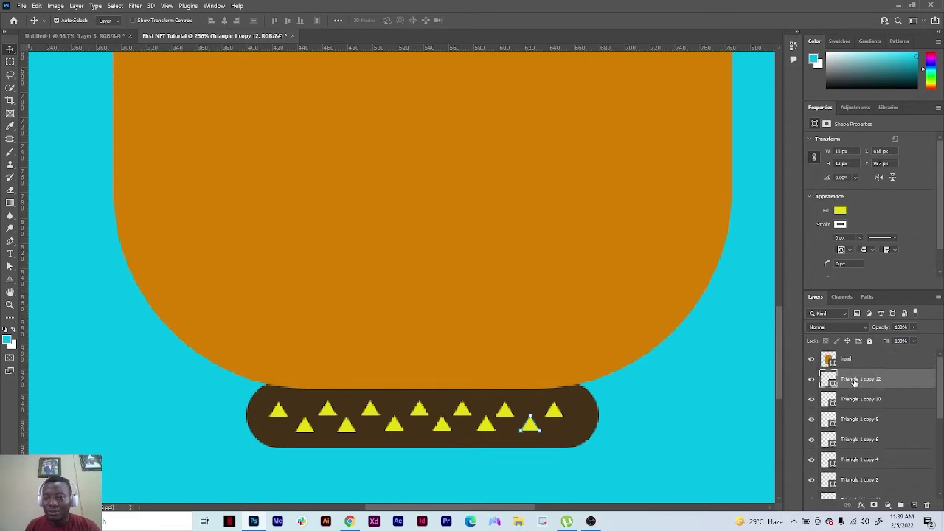
{"action": "scroll", "coordinate": [856, 381], "scroll_direction": "down", "scroll_amount": 1}
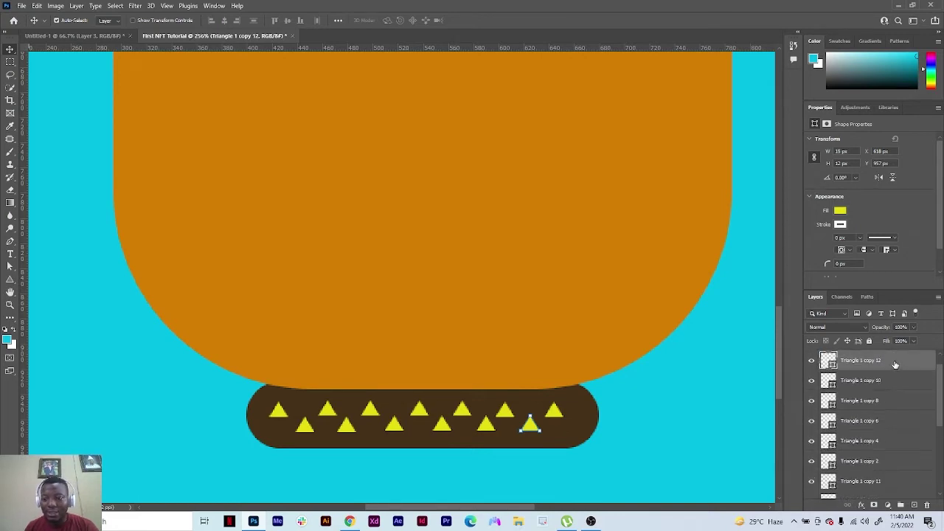
{"action": "left_click_drag", "start_coordinate": [942, 409], "coordinate": [916, 485]}
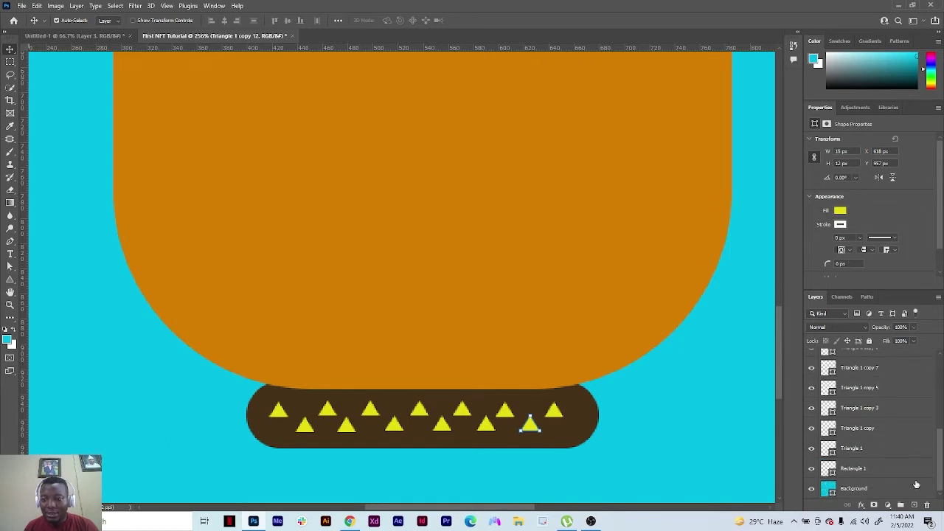
{"action": "left_click", "coordinate": [854, 453], "text": "shift"}
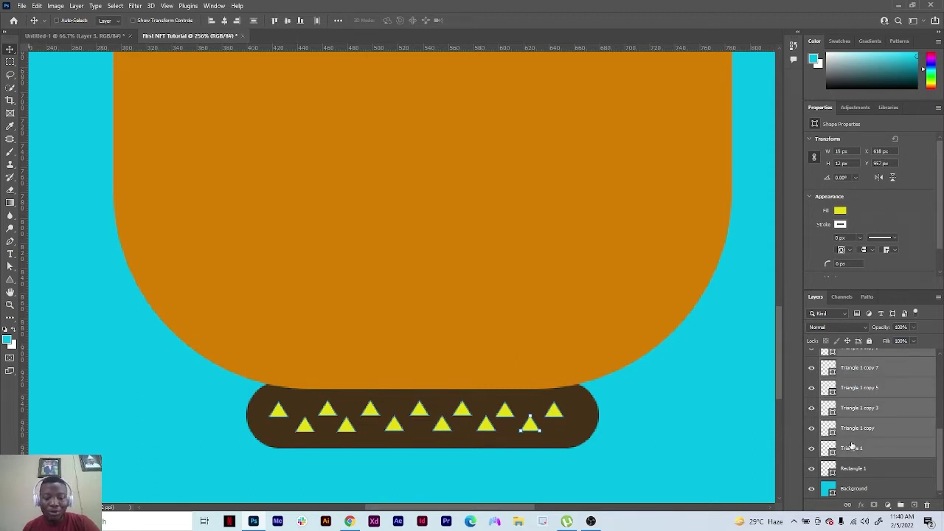
{"action": "key", "text": "ctrl+g"}
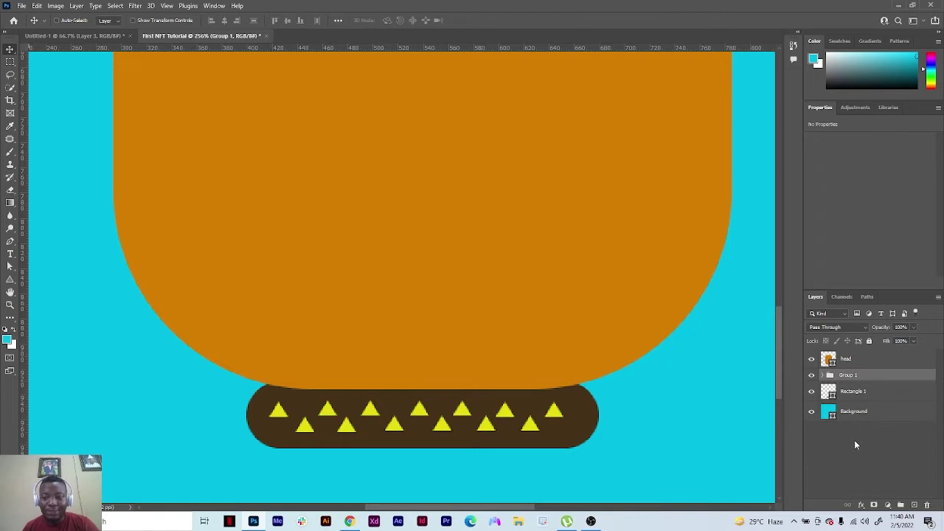
{"action": "double_click", "coordinate": [849, 377]}
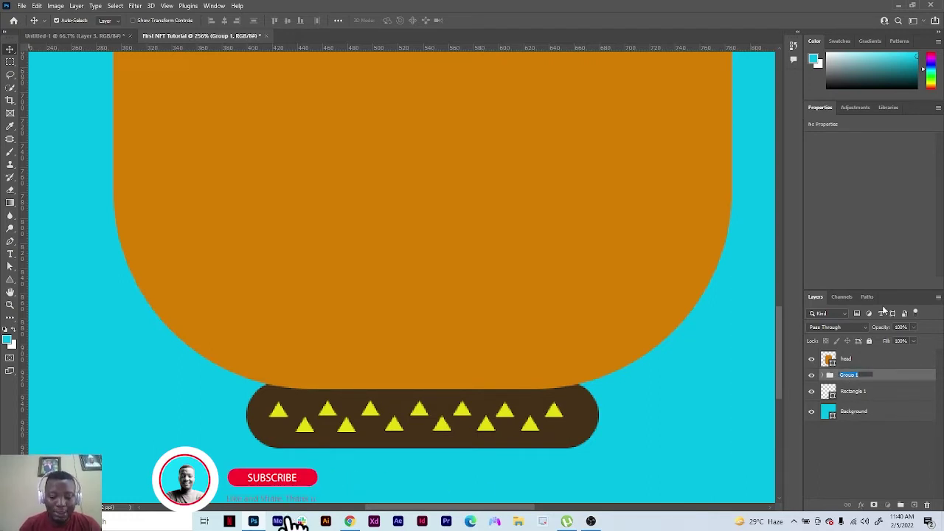
{"action": "type", "text": "collar"}
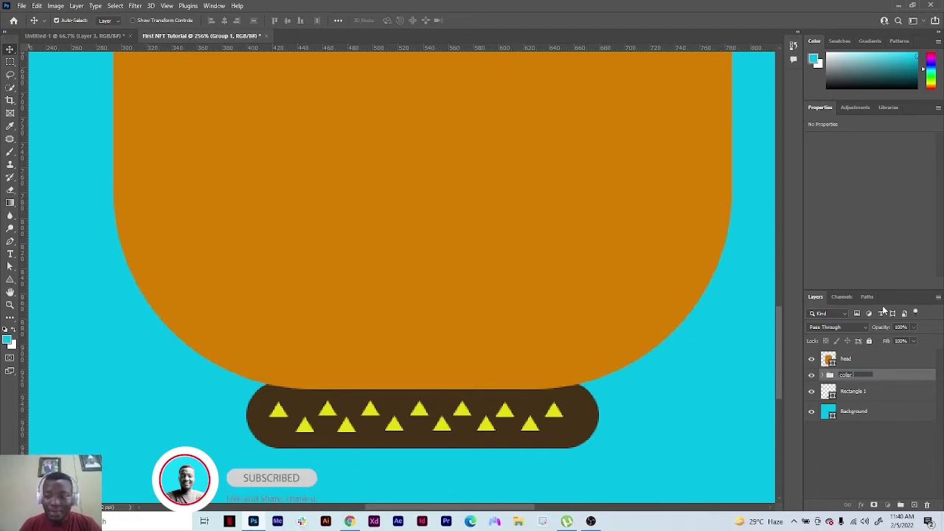
{"action": "type", "text": " pattern"}
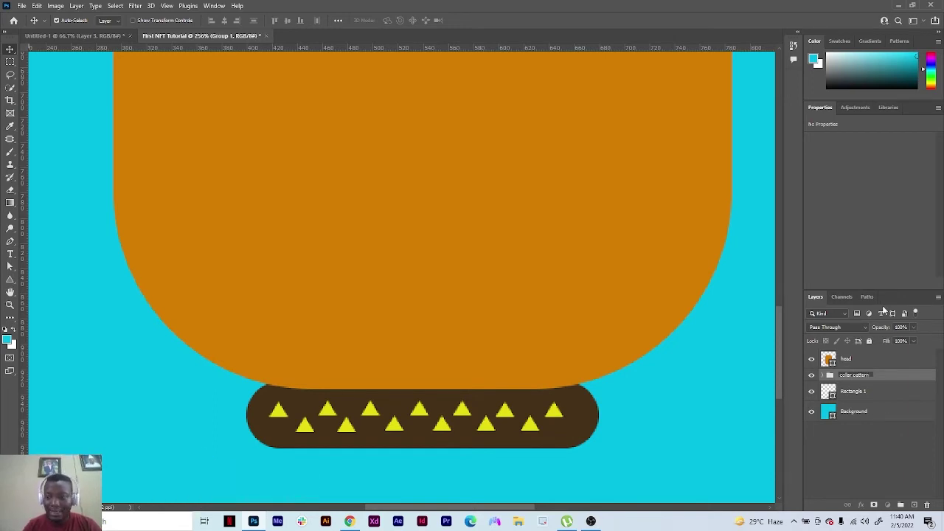
{"action": "left_click", "coordinate": [622, 302]}
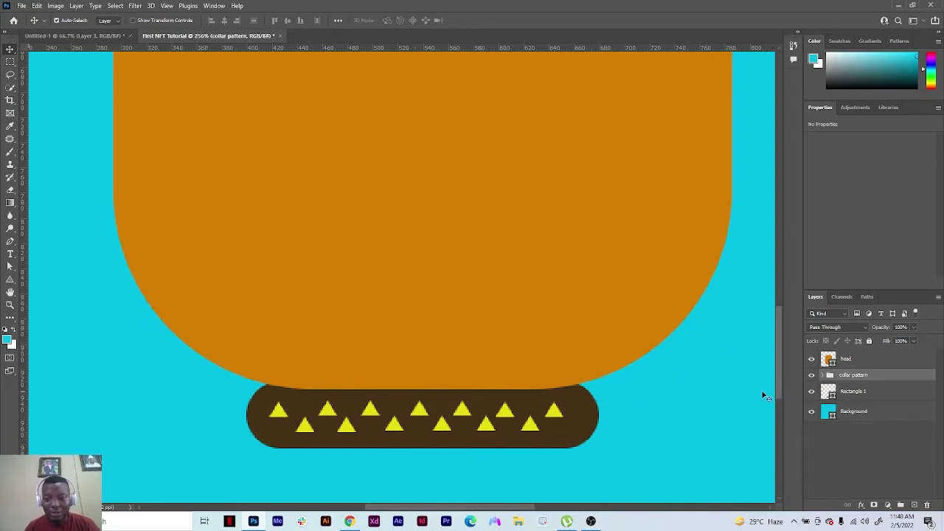
Rename the brown rounded bar's layer as collar
{"action": "left_click", "coordinate": [853, 396]}
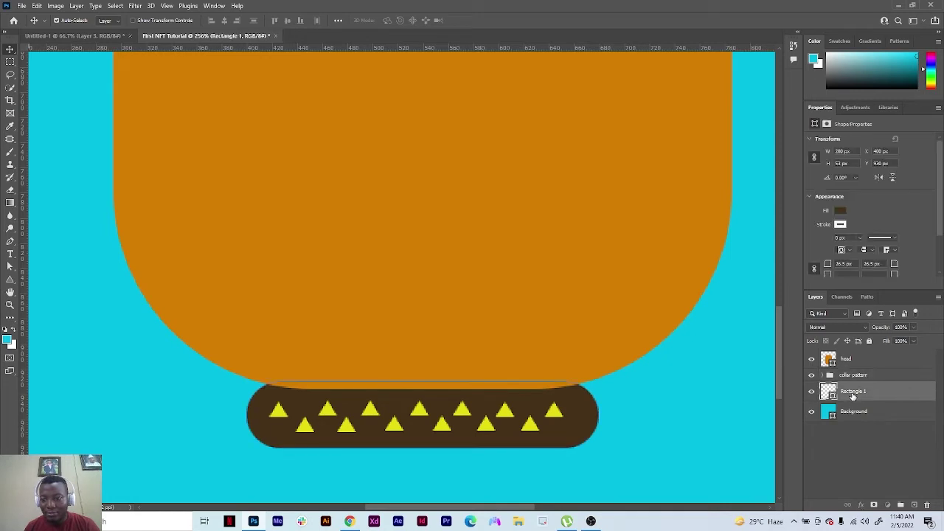
{"action": "double_click", "coordinate": [852, 393]}
{"action": "type", "text": "collar"}
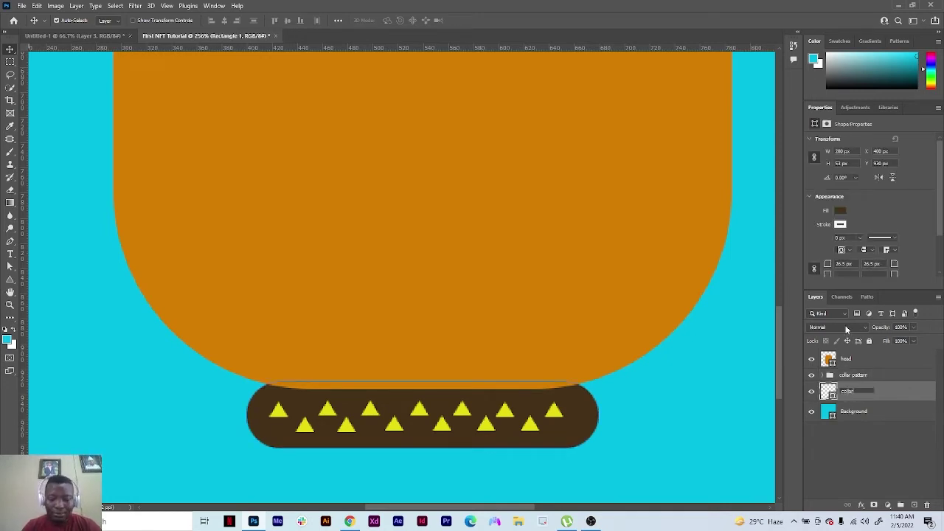
{"action": "key", "text": "Return"}
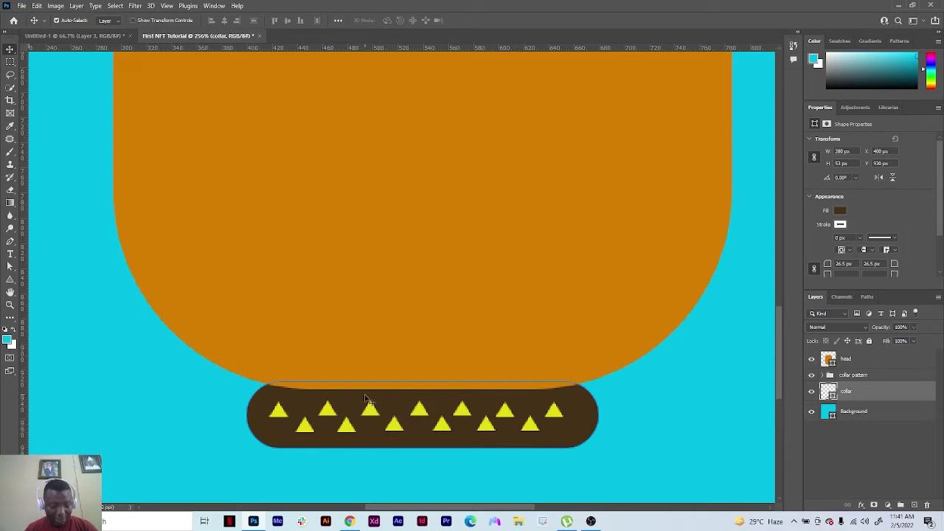
Draw a vertical rectangle about 113 × 304 px as the neck, running from the lower head across the collar past the canvas's lower edge
{"action": "left_click", "coordinate": [9, 304]}
{"action": "left_click_drag", "start_coordinate": [500, 241], "coordinate": [441, 265]}
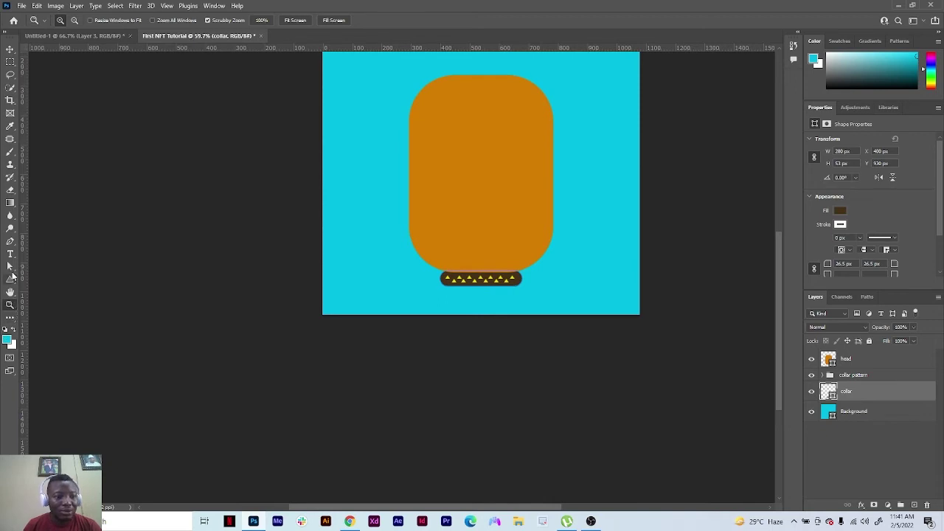
{"action": "left_click", "coordinate": [10, 280]}
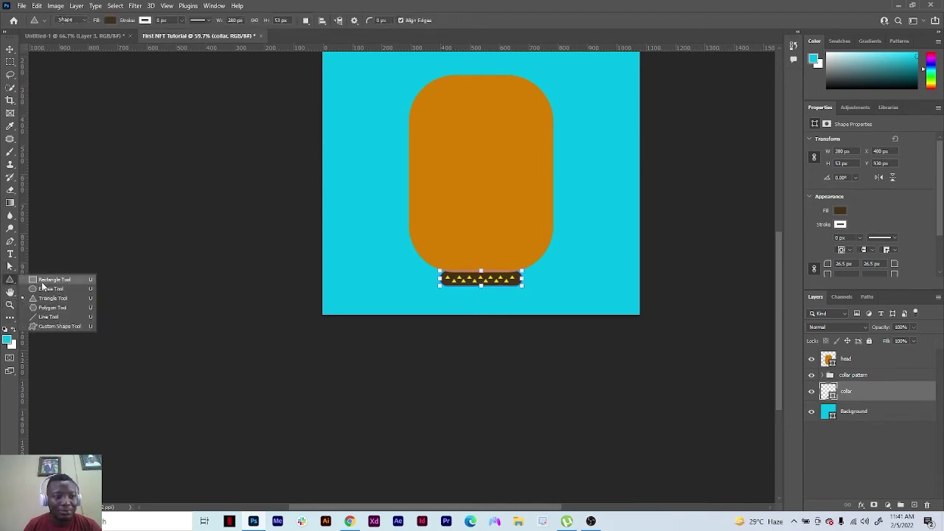
{"action": "left_click", "coordinate": [46, 279]}
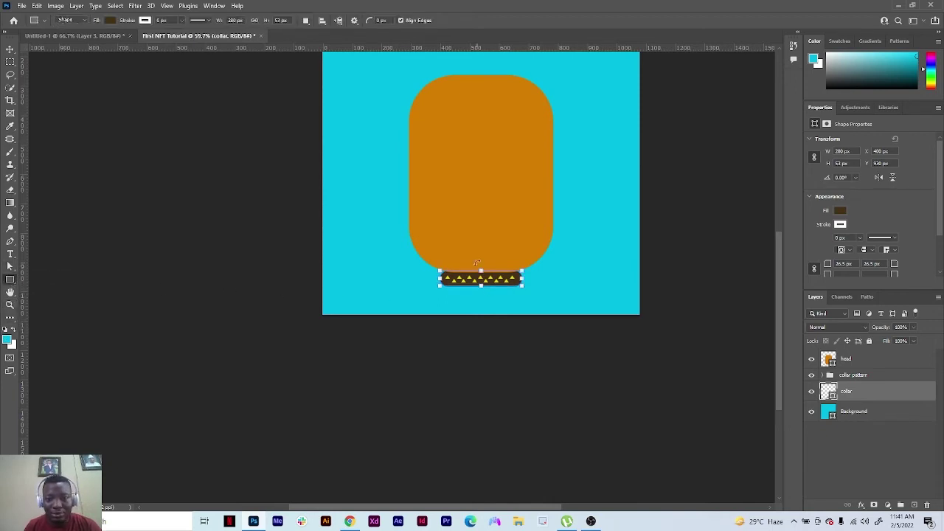
{"action": "left_click_drag", "start_coordinate": [467, 242], "coordinate": [499, 331]}
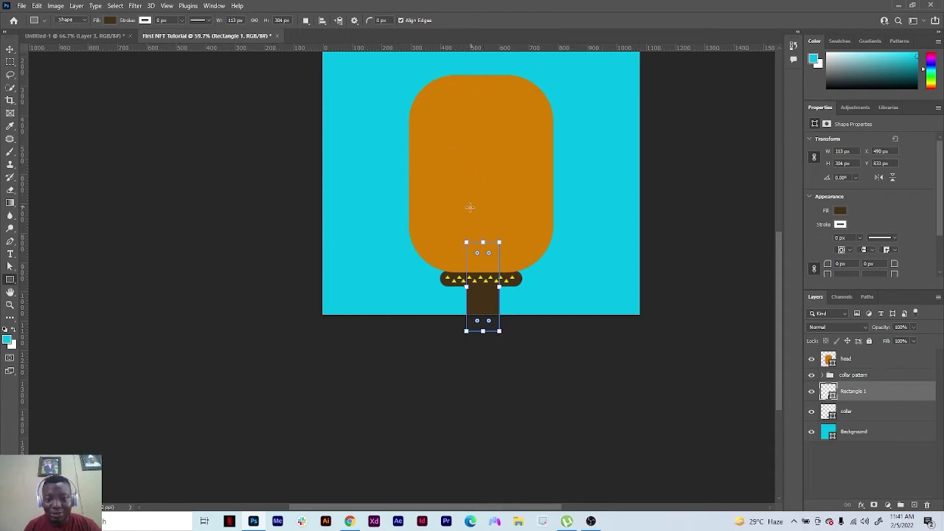
Fill the neck rectangle with the head's orange and move its layer directly beneath the collar layer
{"action": "left_click", "coordinate": [840, 211]}
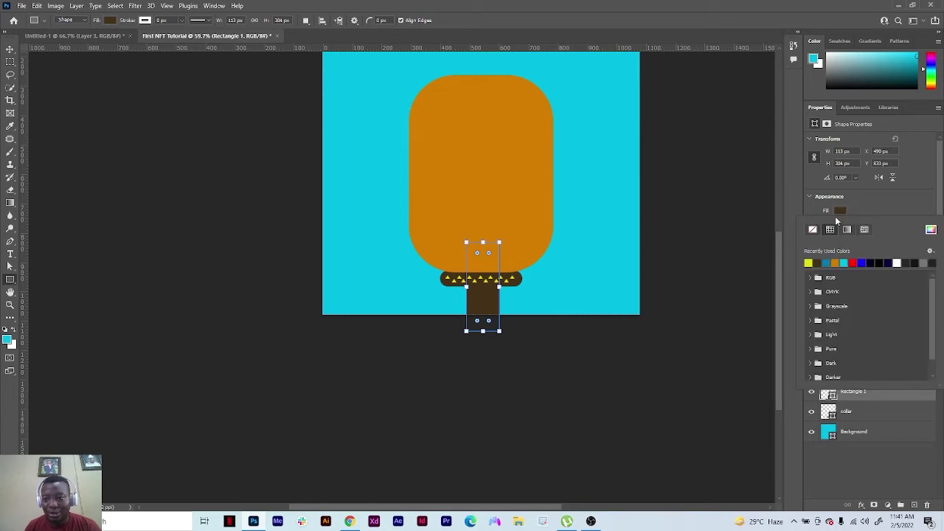
{"action": "left_click", "coordinate": [836, 263]}
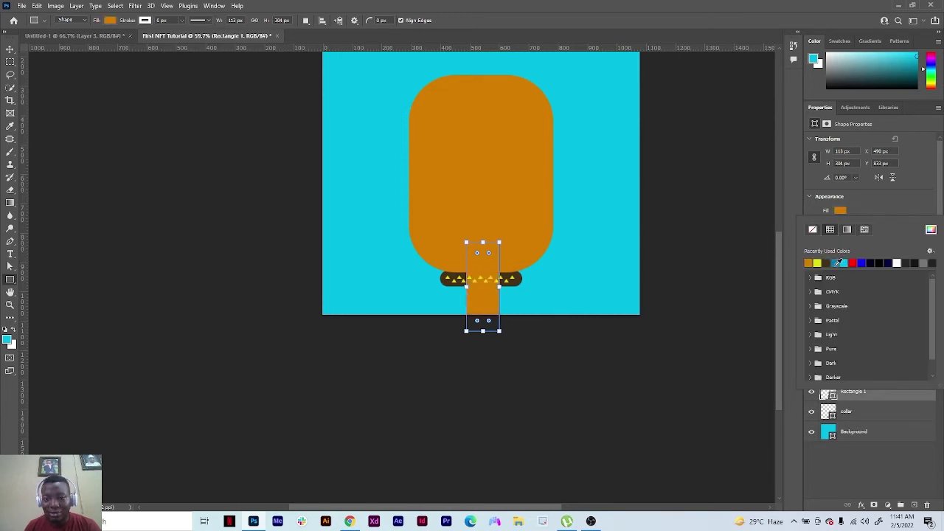
{"action": "left_click", "coordinate": [839, 460]}
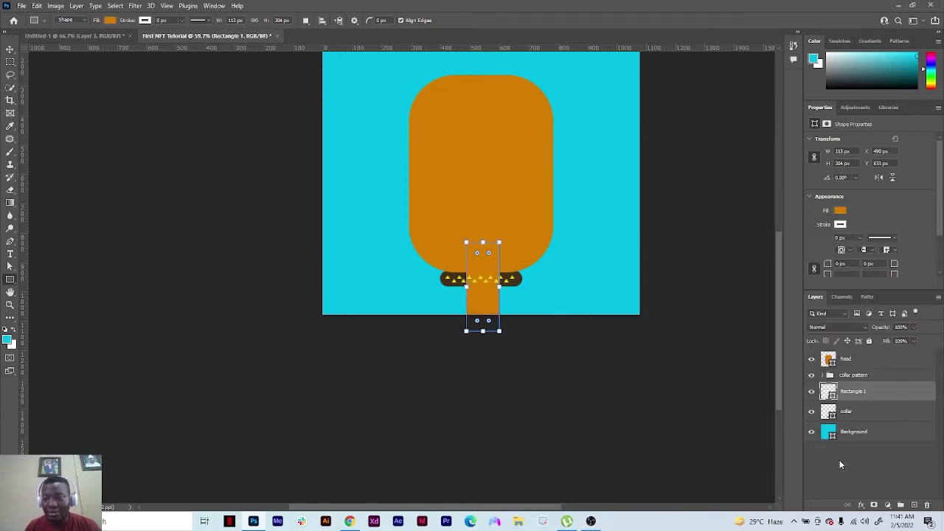
{"action": "left_click", "coordinate": [839, 459]}
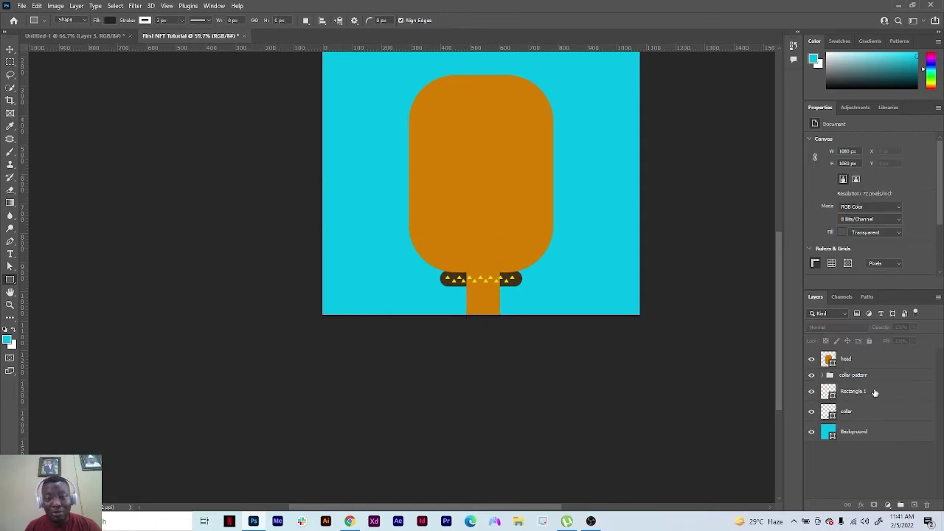
{"action": "left_click_drag", "start_coordinate": [853, 393], "coordinate": [855, 422]}
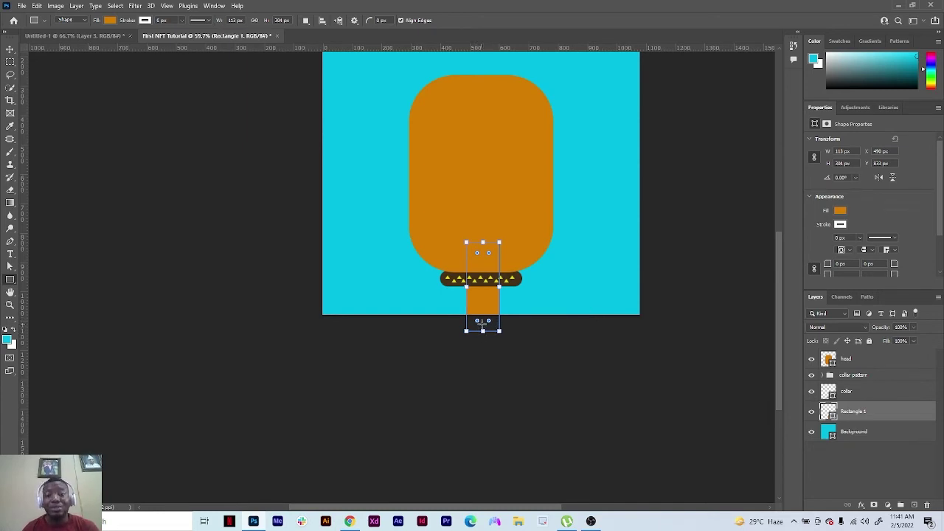
Rename the orange rectangle's layer as neck
{"action": "double_click", "coordinate": [852, 412]}
{"action": "type", "text": "n"}
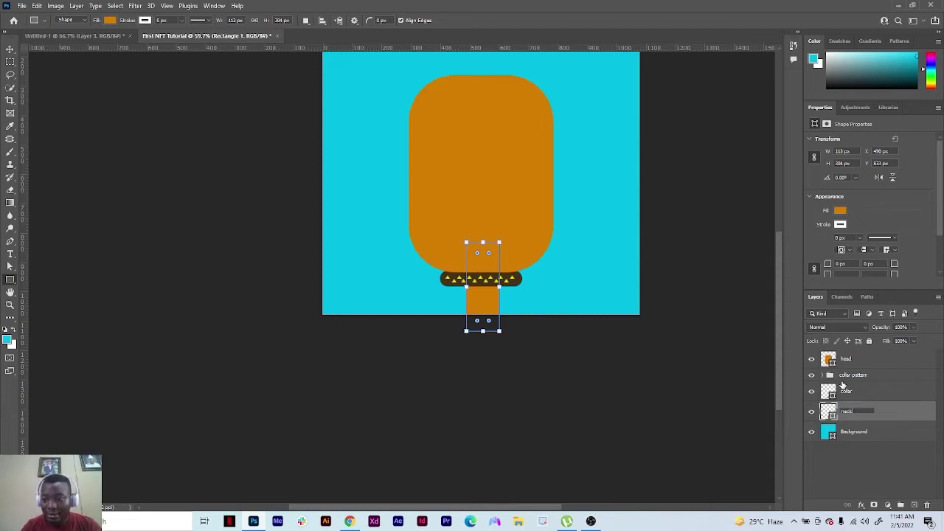
{"action": "type", "text": "eck"}
{"action": "key", "text": "Return"}
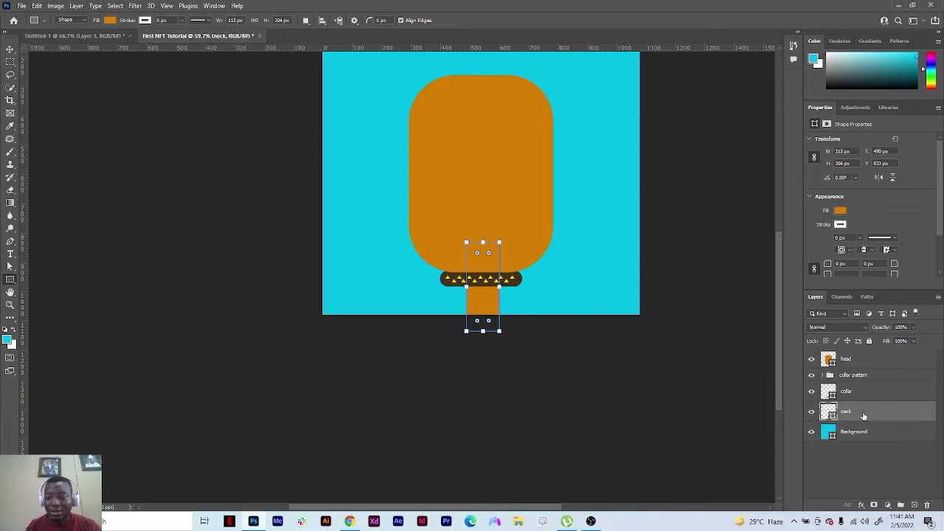
On a new layer above neck, draw a closed Pen tool shape about 113 × 41 px across the upper neck, with an upward-curving lower edge
{"action": "left_click", "coordinate": [915, 506]}
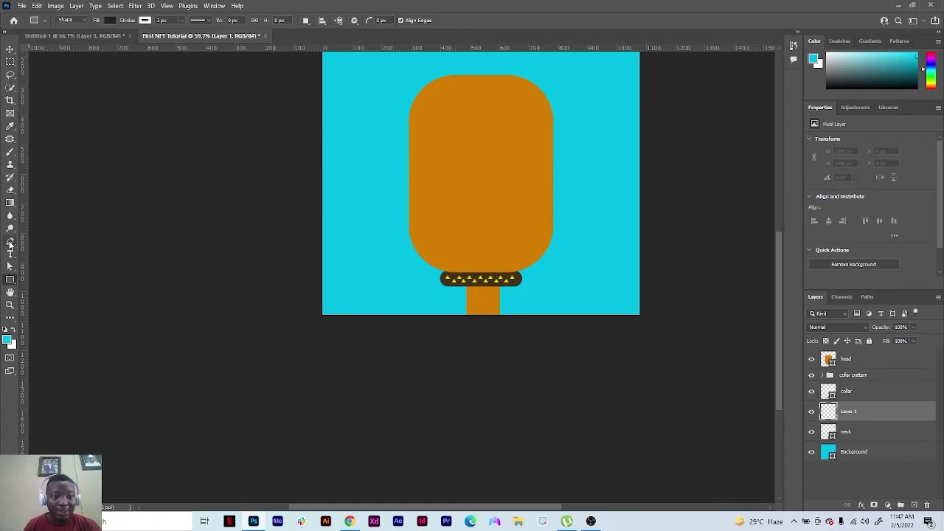
{"action": "left_click", "coordinate": [10, 241]}
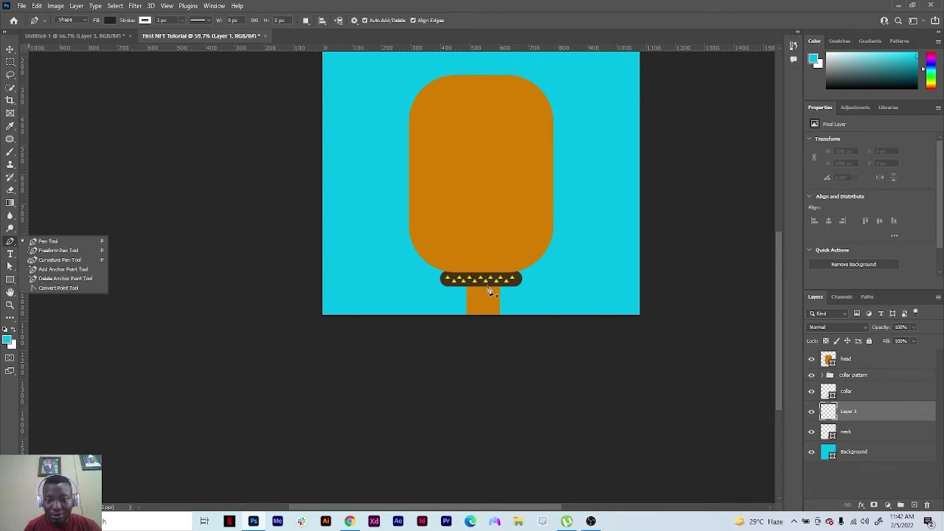
{"action": "left_click", "coordinate": [10, 305]}
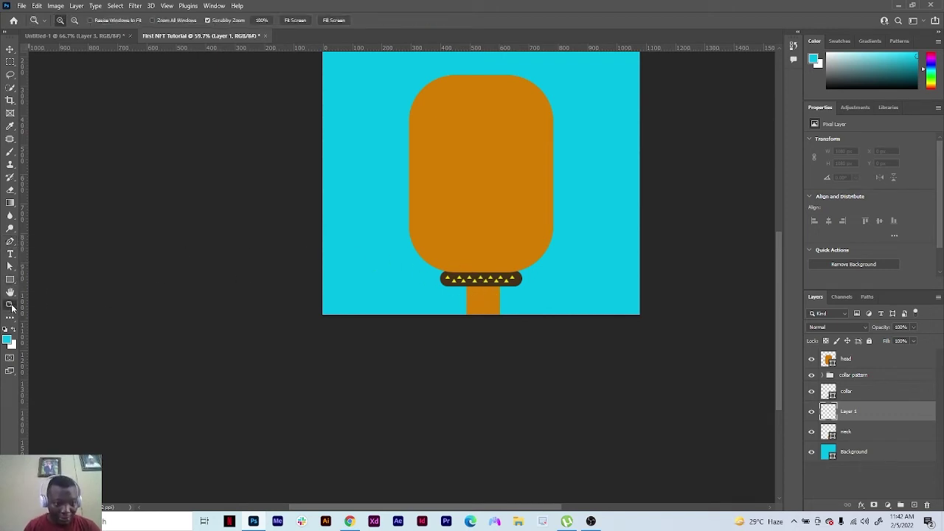
{"action": "left_click_drag", "start_coordinate": [535, 278], "coordinate": [567, 276]}
{"action": "left_click", "coordinate": [10, 244]}
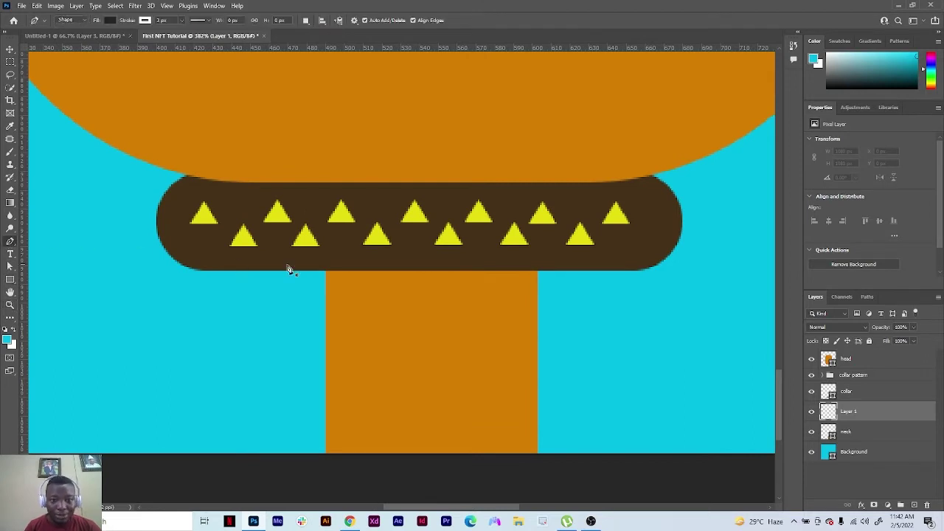
{"action": "left_click", "coordinate": [327, 321]}
{"action": "left_click", "coordinate": [326, 250]}
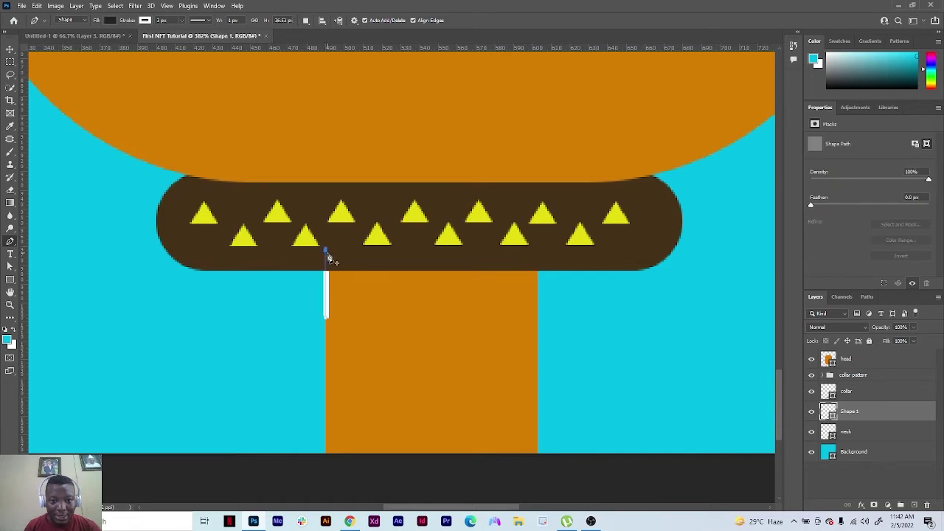
{"action": "left_click", "coordinate": [539, 246]}
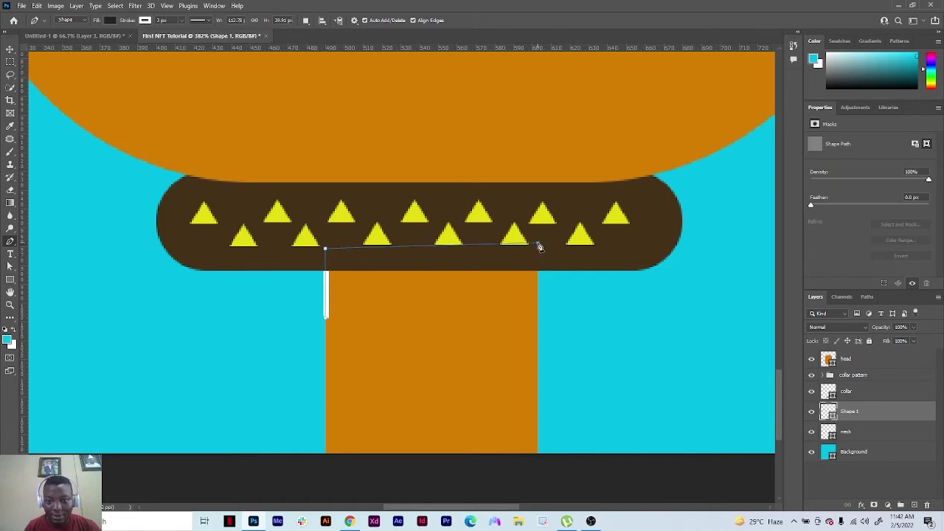
{"action": "left_click", "coordinate": [538, 245]}
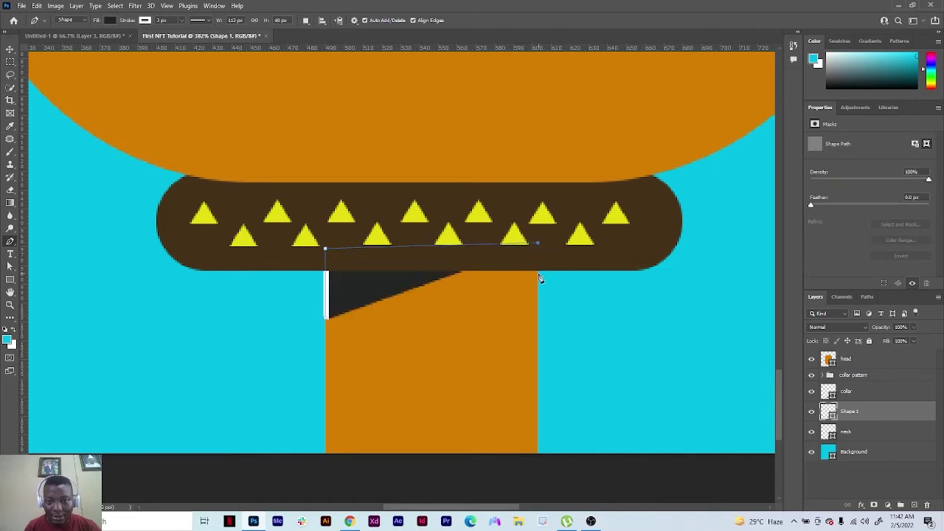
{"action": "left_click", "coordinate": [538, 320]}
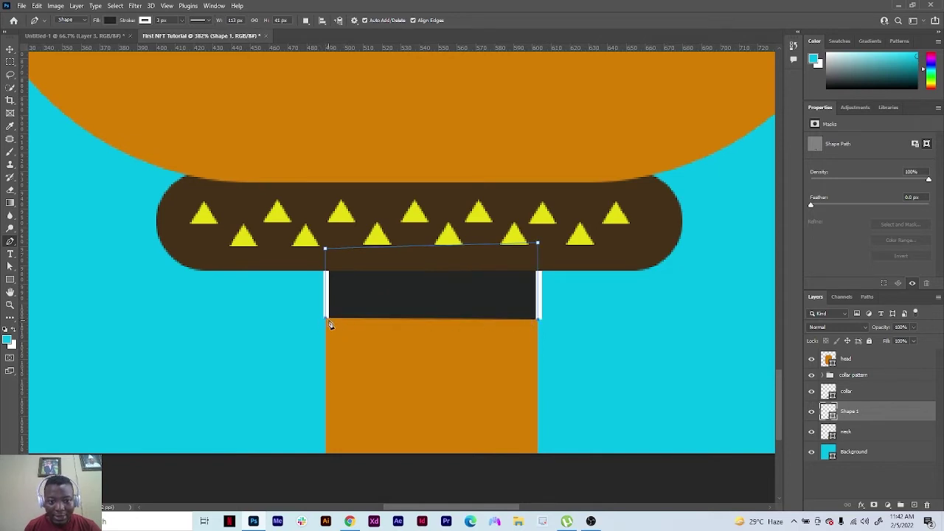
{"action": "mouse_move", "coordinate": [327, 321]}
{"action": "left_mouse_down"}
{"action": "mouse_move", "coordinate": [242, 358]}
{"action": "mouse_move", "coordinate": [188, 355]}
{"action": "mouse_move", "coordinate": [195, 357]}
{"action": "left_mouse_up"}
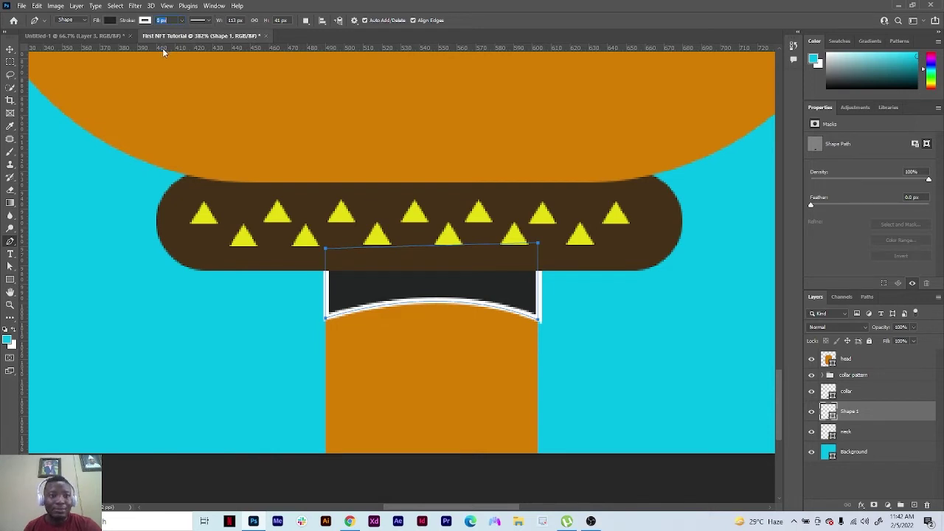
Set the curved neck shape's stroke width to 0 px and its fill to the dark brown 6f4202
{"action": "key", "text": "Return"}
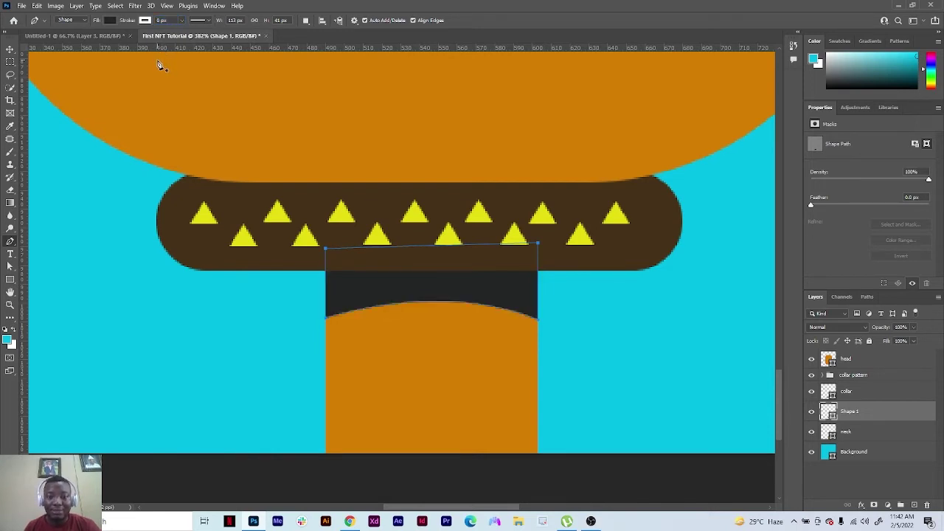
{"action": "left_click", "coordinate": [111, 20]}
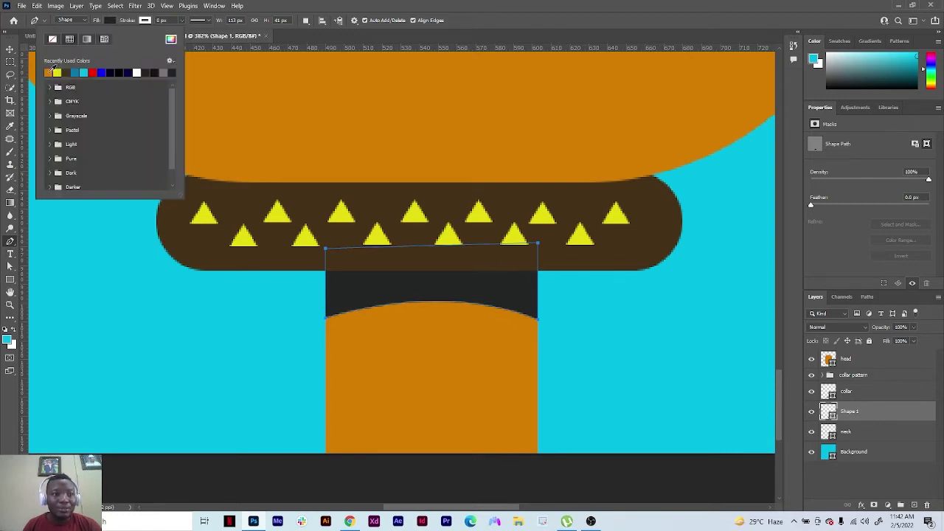
{"action": "left_click", "coordinate": [49, 72]}
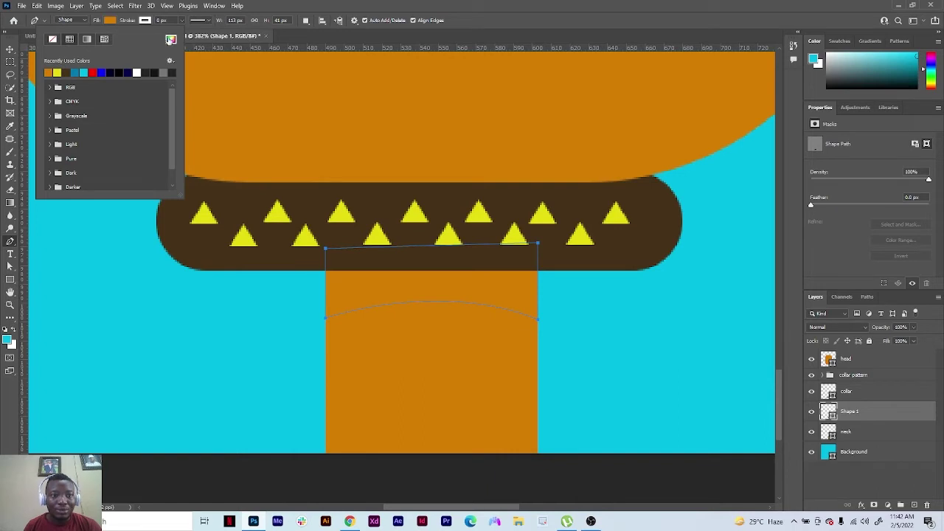
{"action": "left_click", "coordinate": [170, 39]}
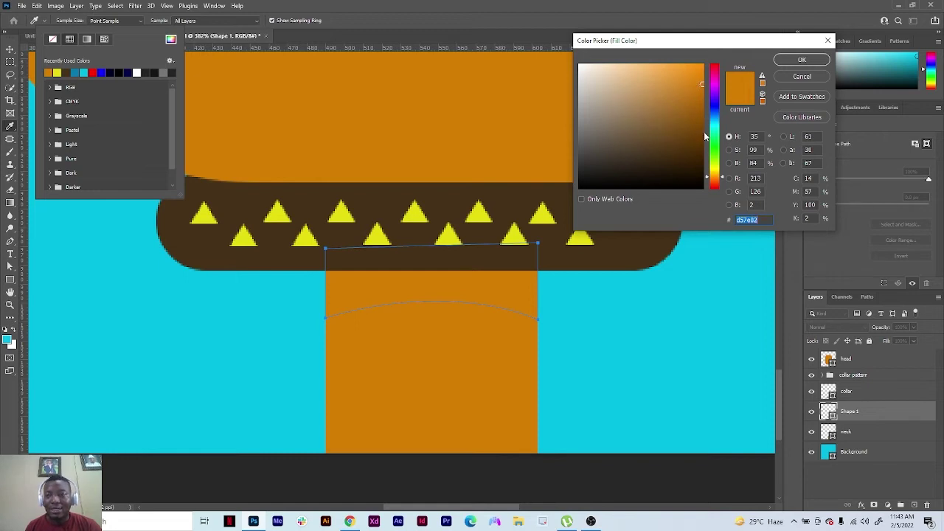
{"action": "left_click_drag", "start_coordinate": [704, 132], "coordinate": [702, 135]}
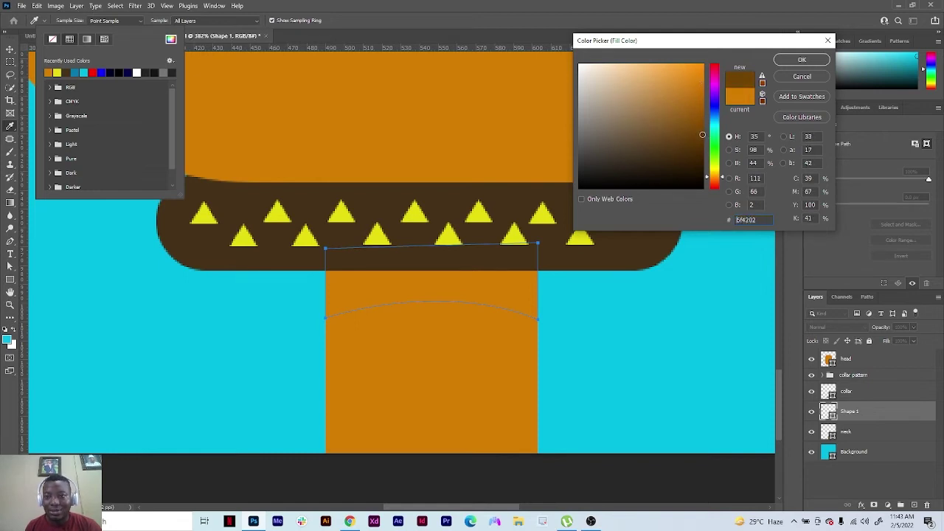
{"action": "left_click", "coordinate": [789, 64]}
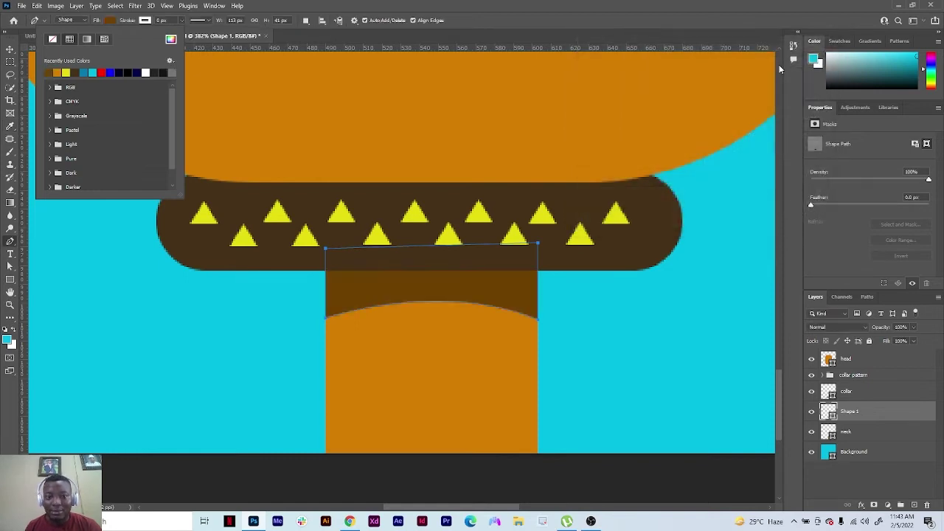
Rename the curved dark brown shape's layer as neck shadow
{"action": "left_click", "coordinate": [11, 49]}
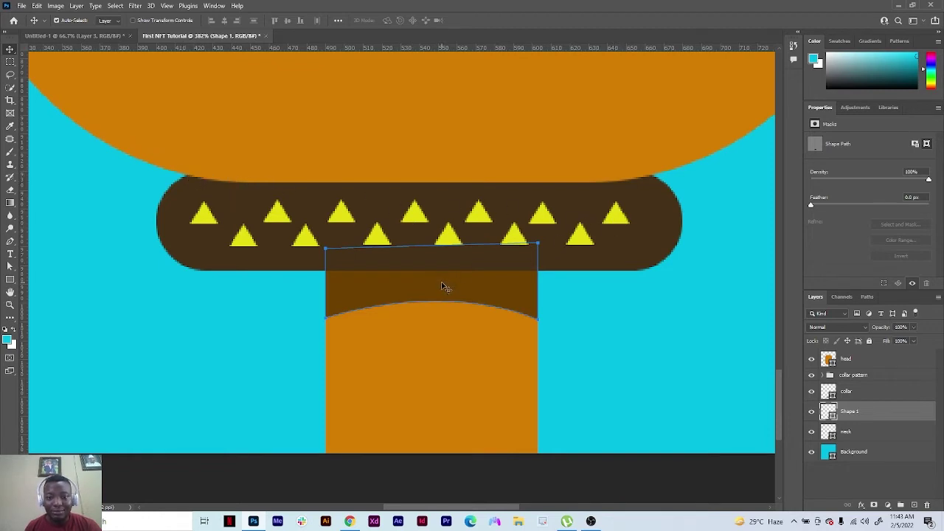
{"action": "double_click", "coordinate": [850, 413]}
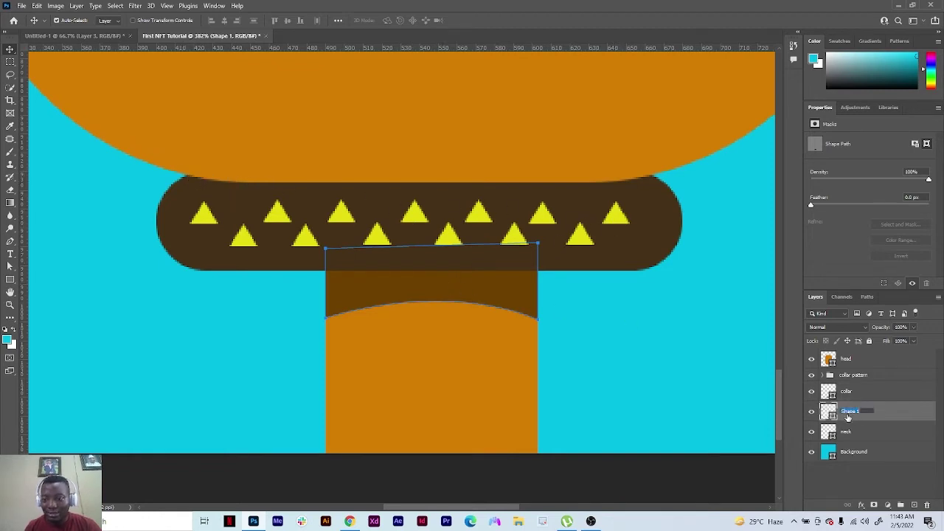
{"action": "type", "text": "neck shadow"}
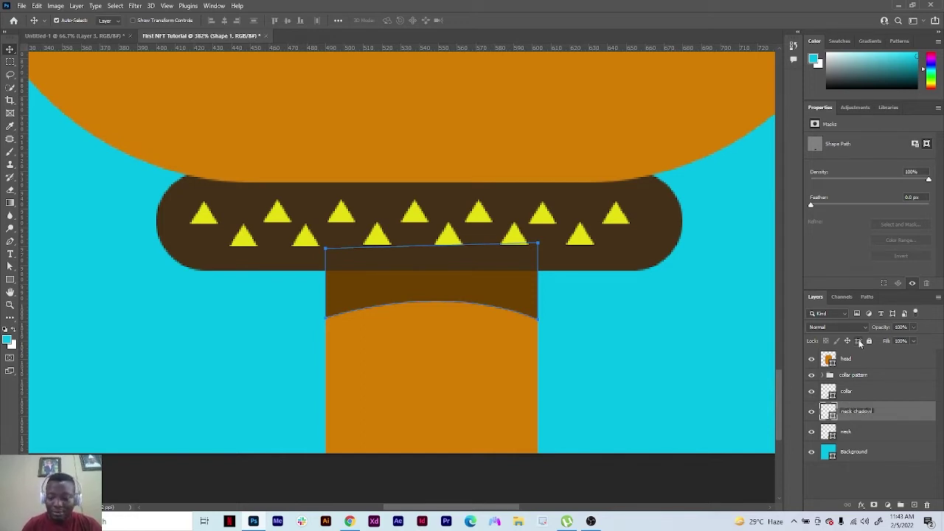
{"action": "key", "text": "Return"}
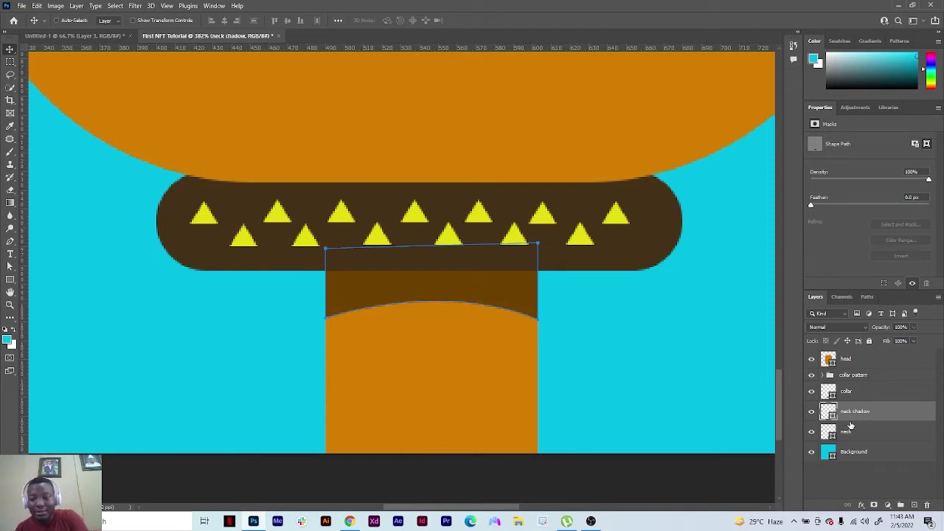
Duplicate the neck shadow layer, place the copy above the collar pattern group, and move it up over the collar against the head's lower edge
{"action": "key", "text": "ctrl+j"}
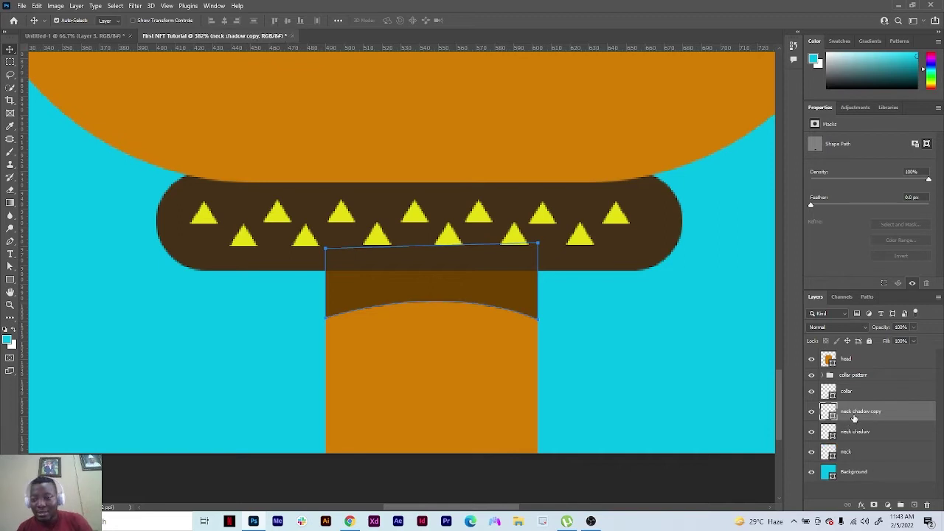
{"action": "left_click_drag", "start_coordinate": [853, 413], "coordinate": [850, 380]}
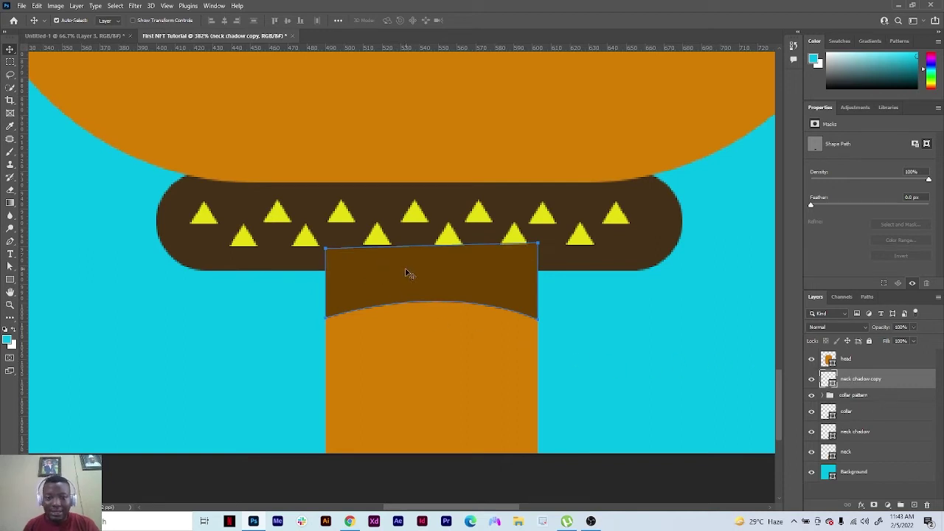
{"action": "left_click_drag", "start_coordinate": [427, 272], "coordinate": [423, 203]}
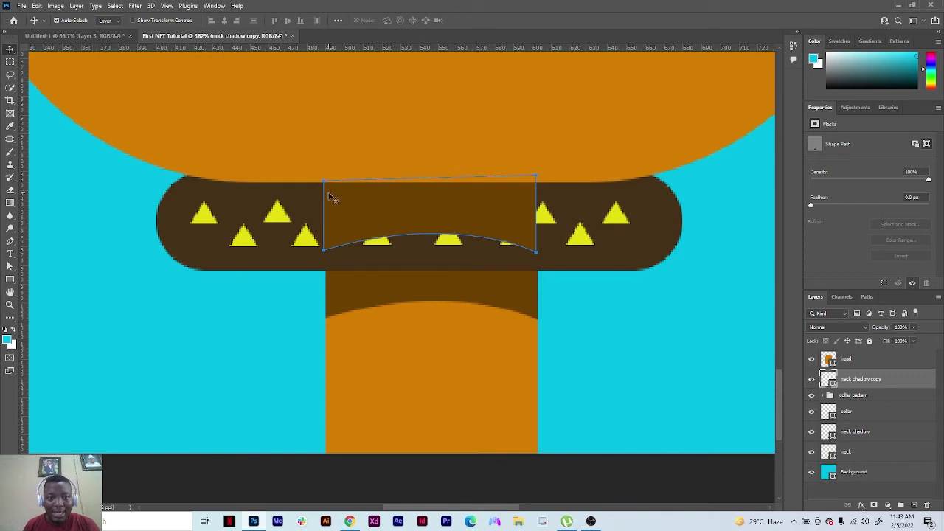
Reshape the neck shadow copy with the Direct Selection tool into a thin curved band about 249 × 18 px spanning the collar beneath the head
{"action": "left_click", "coordinate": [10, 267]}
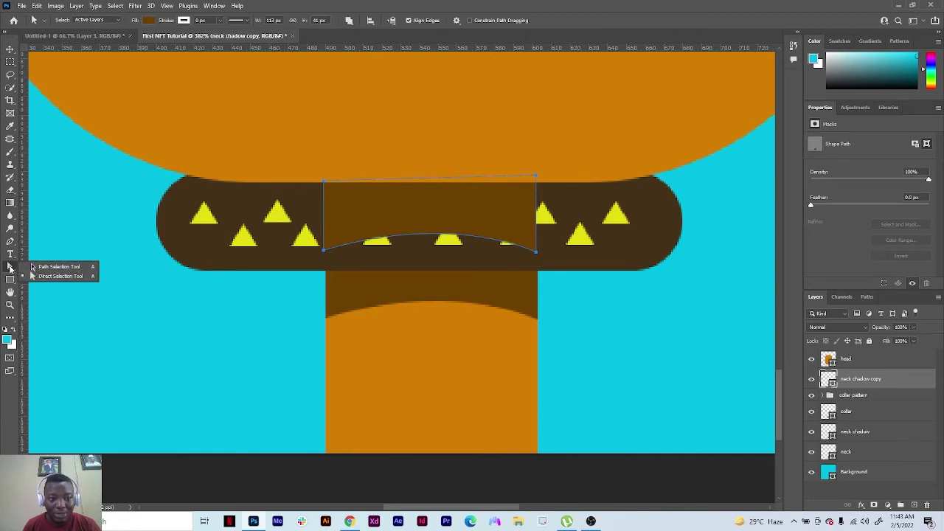
{"action": "left_click", "coordinate": [10, 267]}
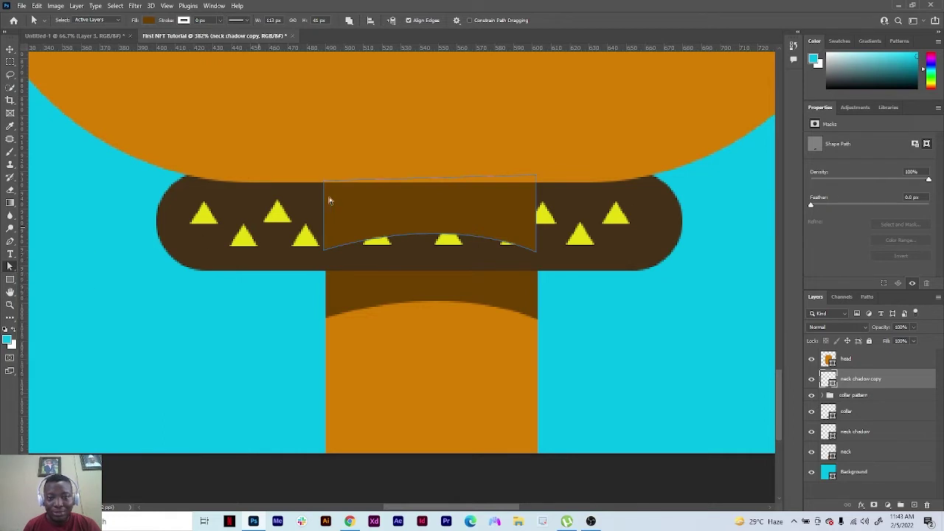
{"action": "key", "text": "Escape"}
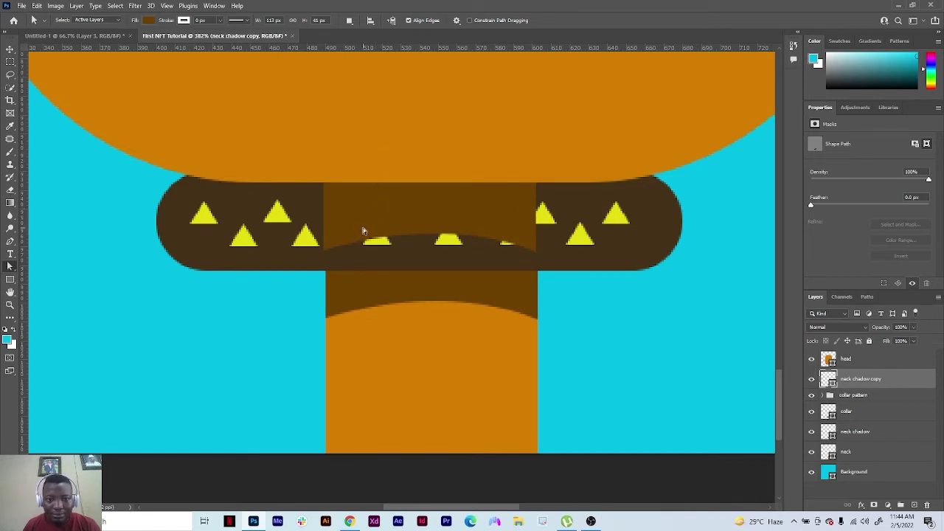
{"action": "left_click", "coordinate": [344, 202]}
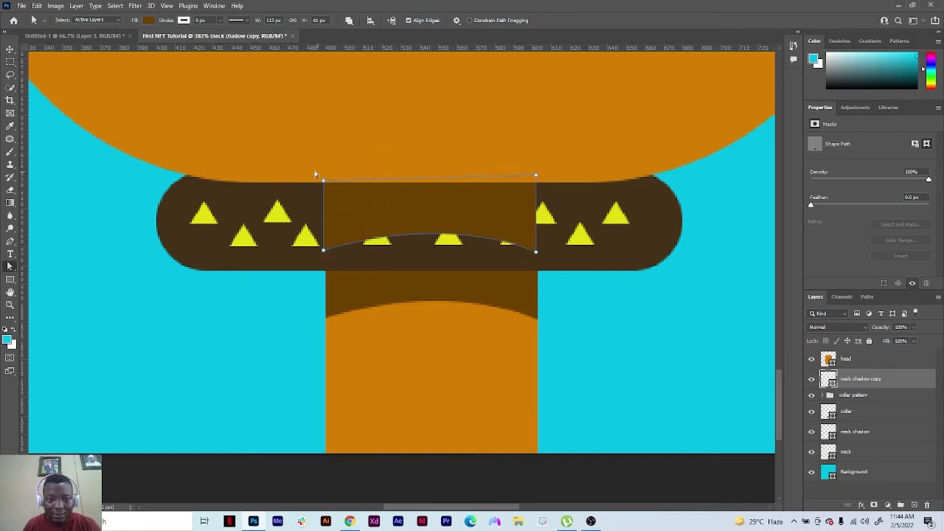
{"action": "left_click_drag", "start_coordinate": [324, 184], "coordinate": [188, 177]}
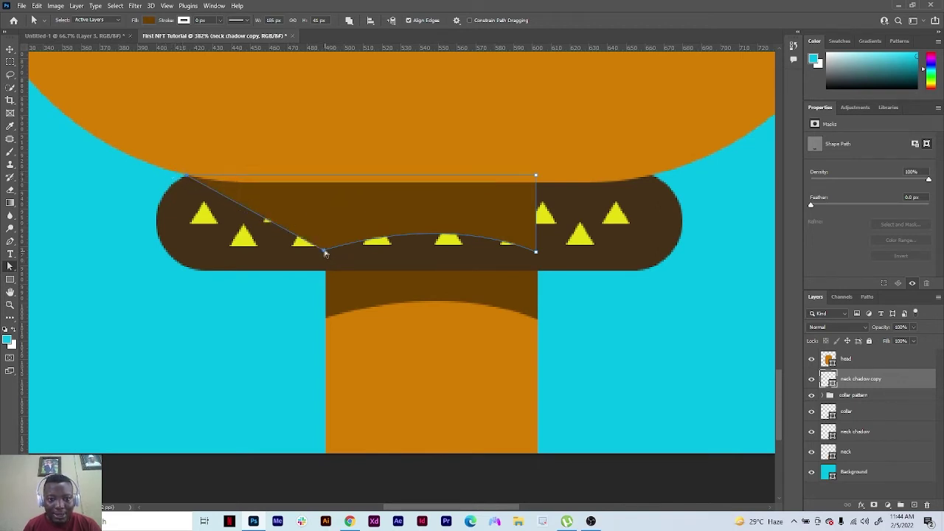
{"action": "left_click_drag", "start_coordinate": [326, 253], "coordinate": [203, 205]}
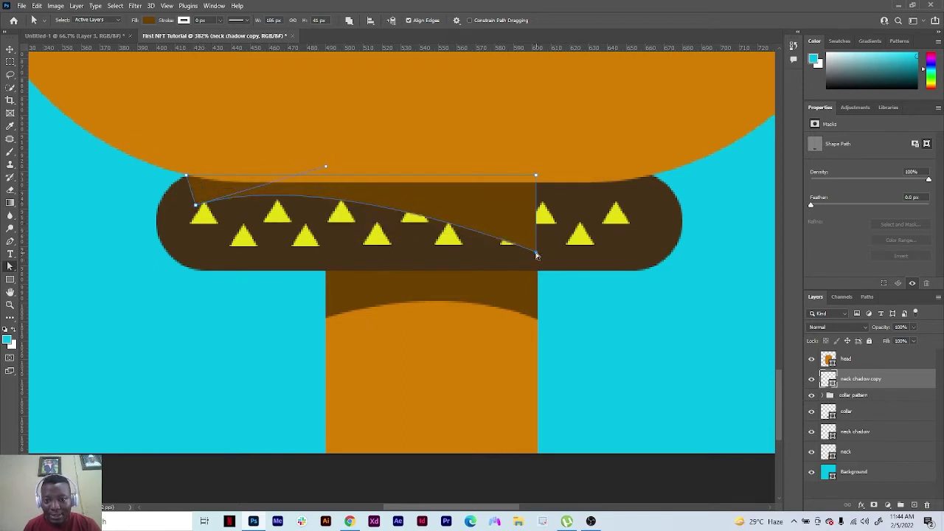
{"action": "left_click_drag", "start_coordinate": [537, 255], "coordinate": [650, 200]}
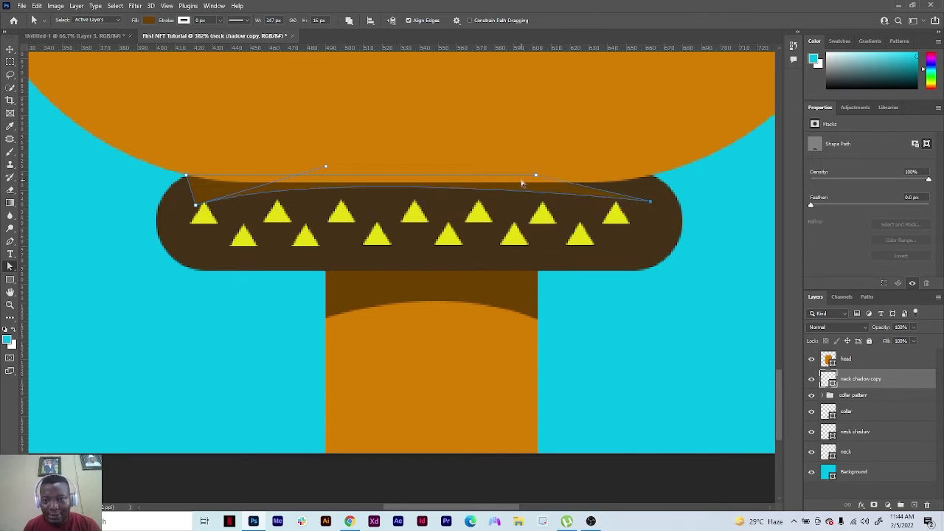
{"action": "left_click_drag", "start_coordinate": [536, 175], "coordinate": [651, 204]}
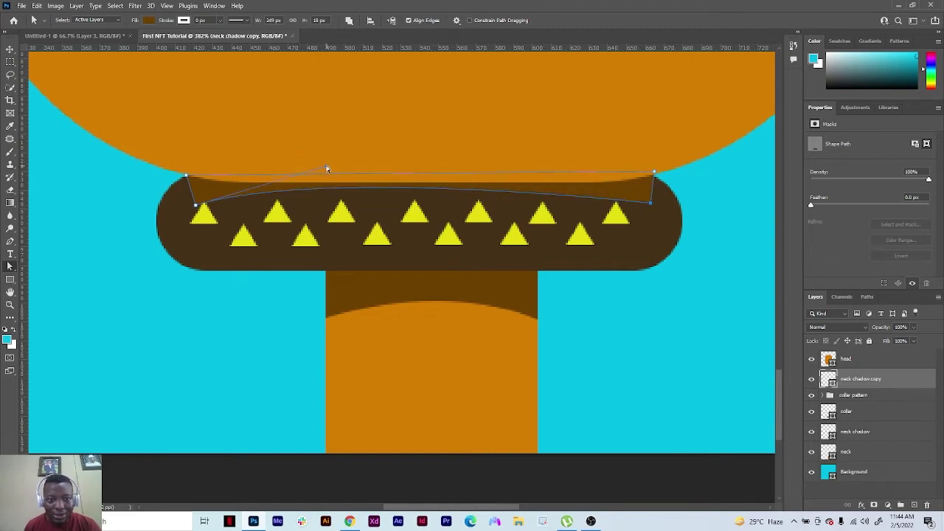
{"action": "left_click_drag", "start_coordinate": [327, 169], "coordinate": [406, 169]}
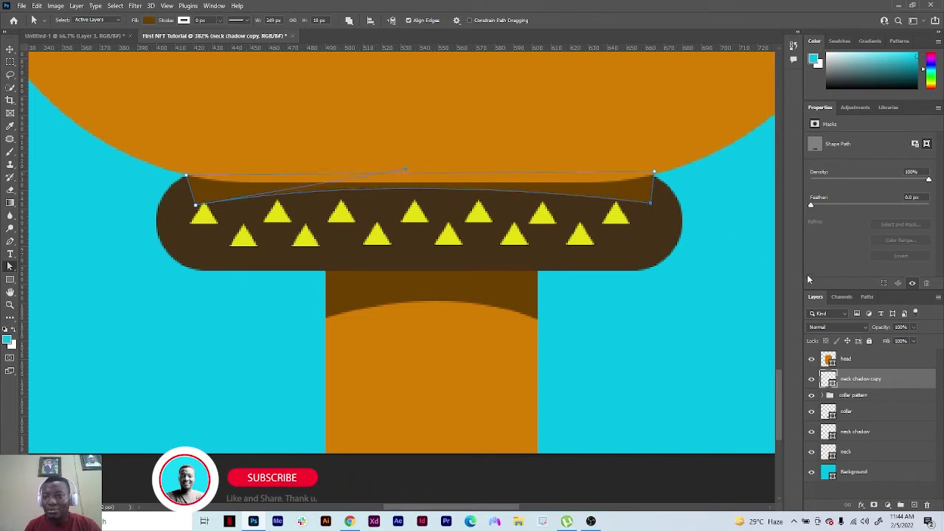
Change the collar shadow band's fill to a near-black brown, darker than the collar's 453118
{"action": "left_click", "coordinate": [150, 21]}
{"action": "left_click", "coordinate": [116, 71]}
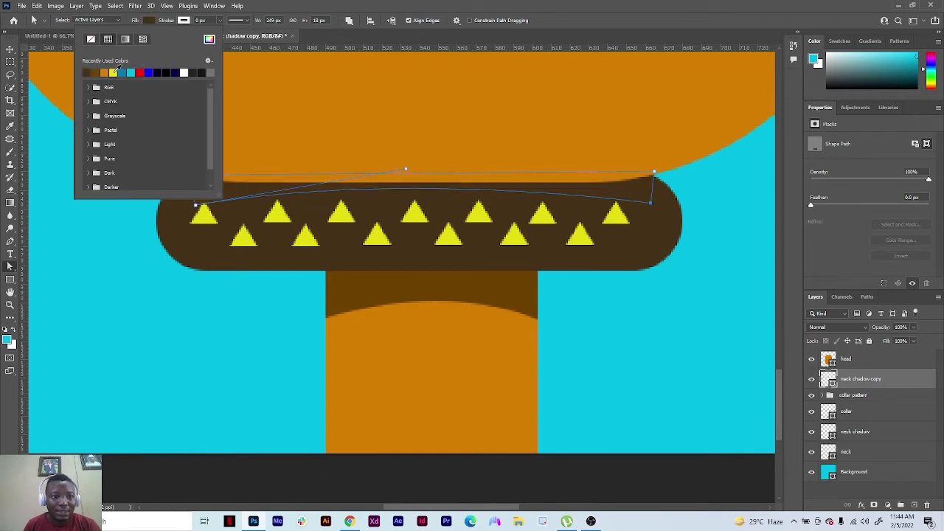
{"action": "left_click", "coordinate": [210, 40]}
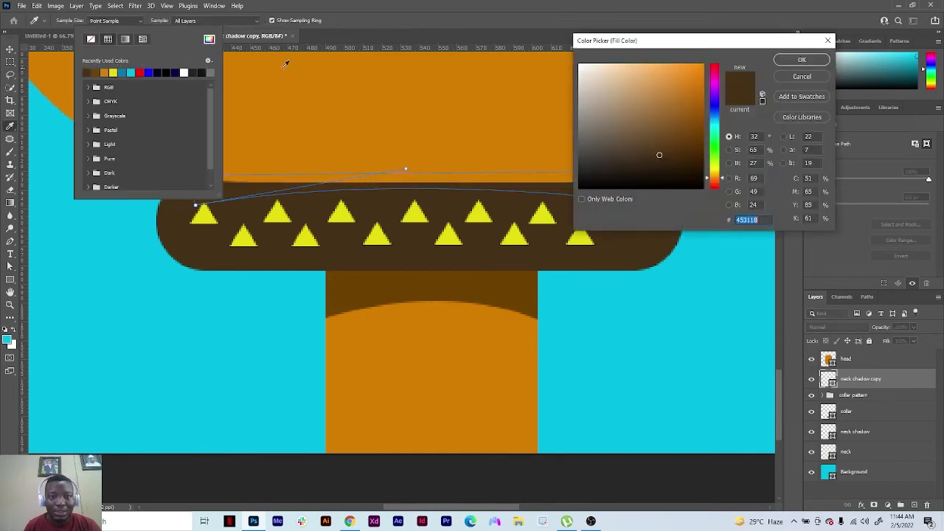
{"action": "left_click", "coordinate": [660, 175]}
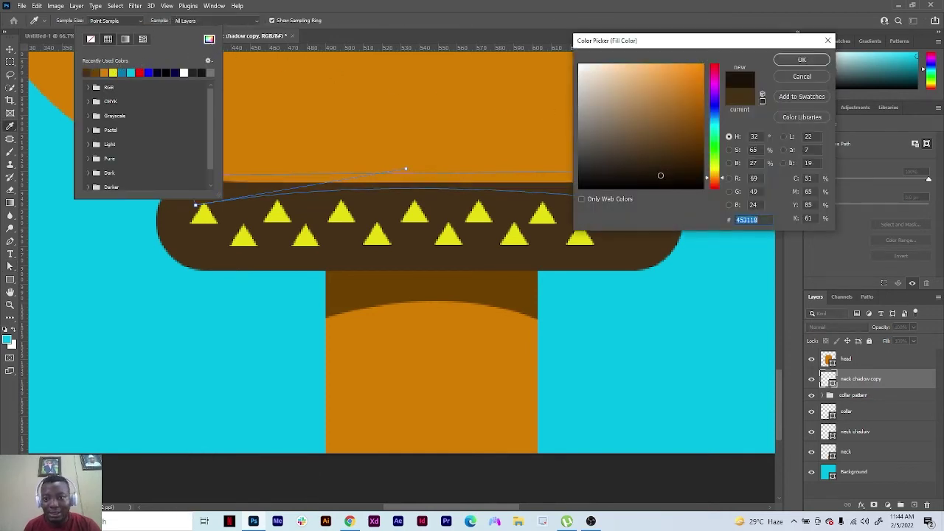
{"action": "left_click", "coordinate": [799, 61]}
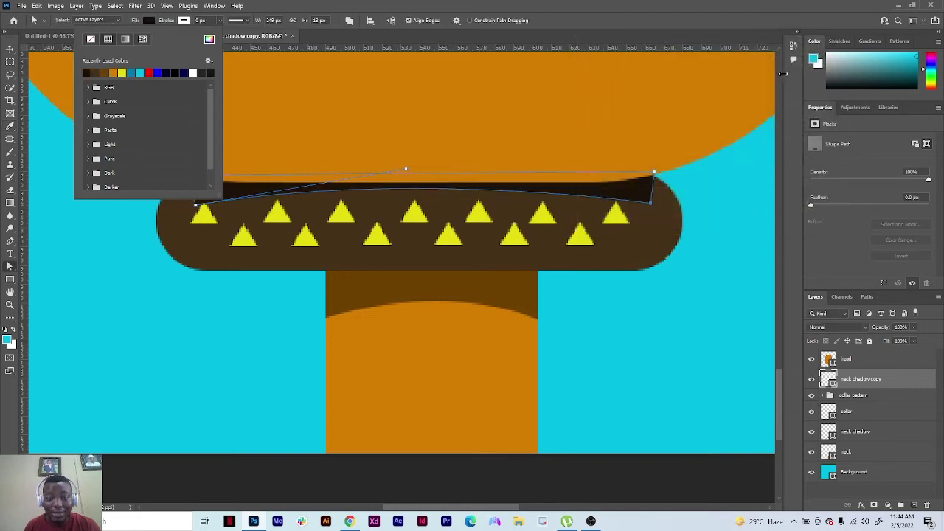
Convert the neck shadow copy to a smart object and apply a Gaussian Blur with a 0.8 px radius
{"action": "left_click", "coordinate": [11, 48]}
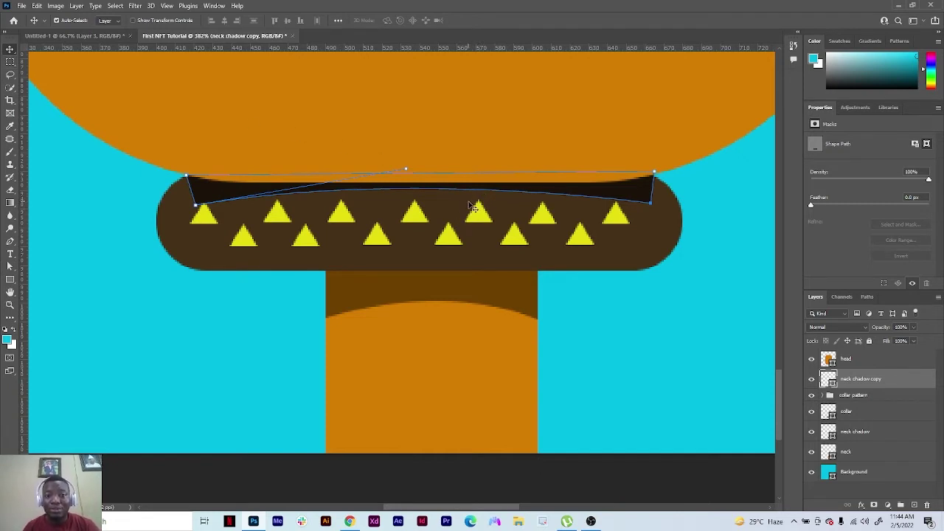
{"action": "left_click", "coordinate": [136, 6]}
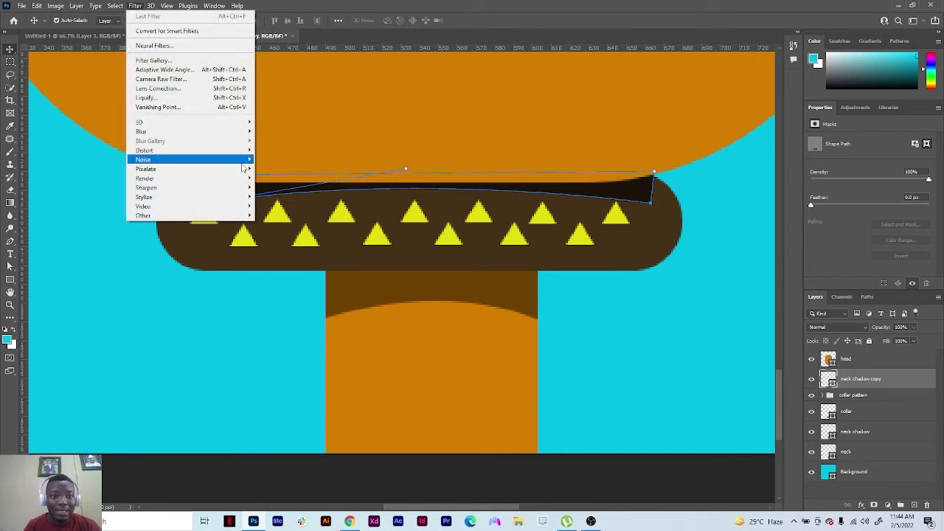
{"action": "mouse_move", "coordinate": [227, 133]}
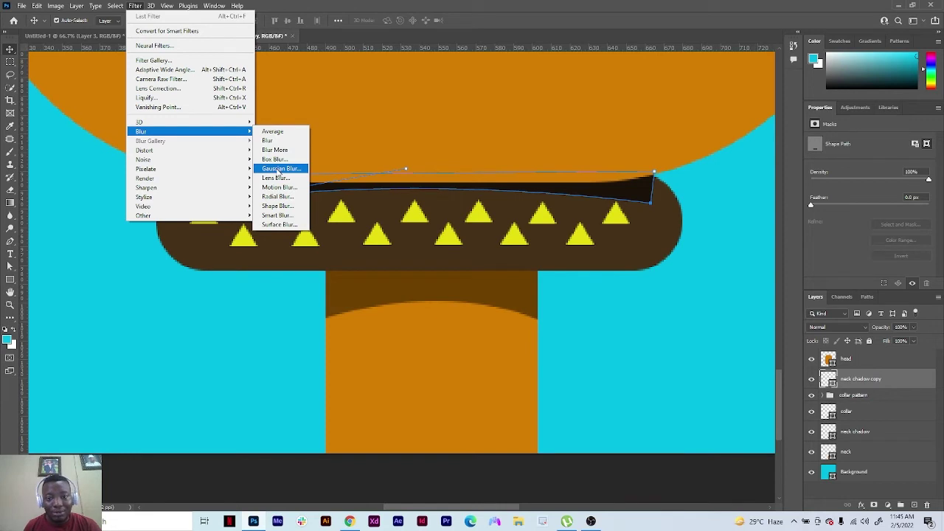
{"action": "left_click", "coordinate": [273, 170]}
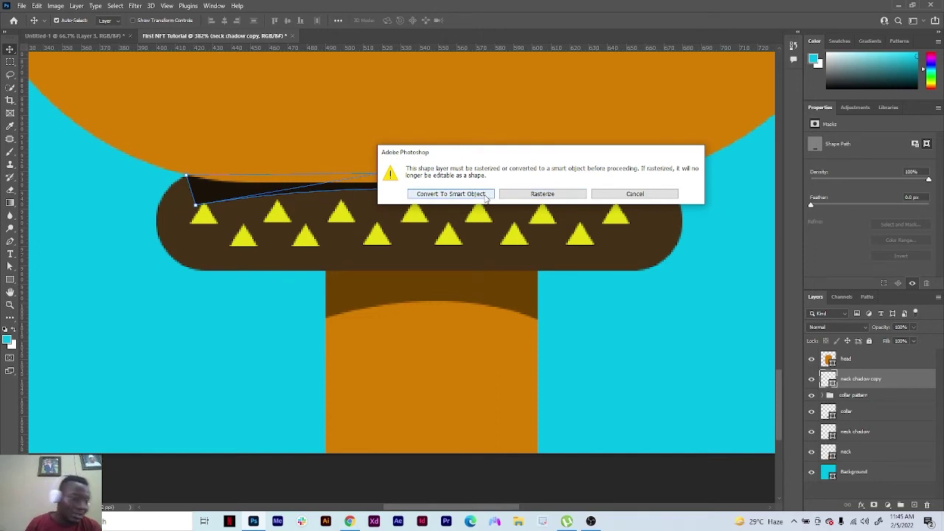
{"action": "left_click", "coordinate": [451, 195]}
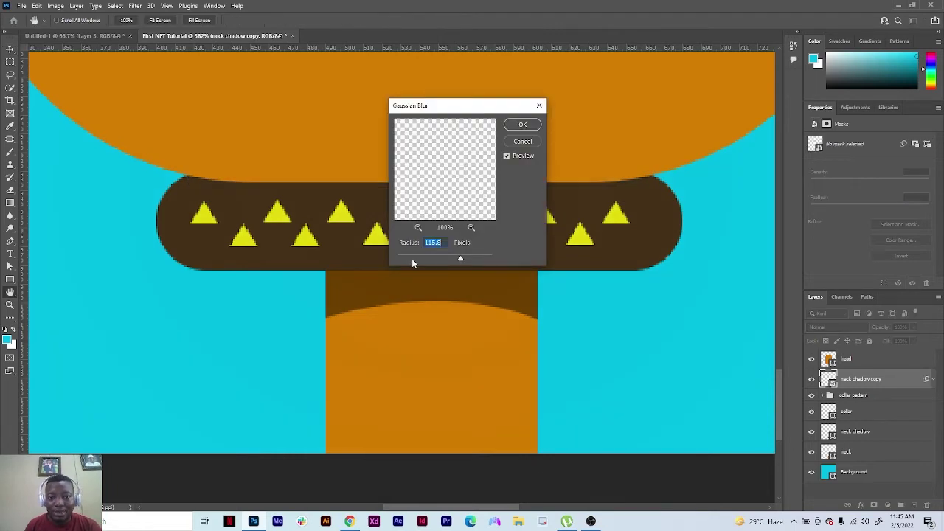
{"action": "left_click_drag", "start_coordinate": [458, 260], "coordinate": [404, 259]}
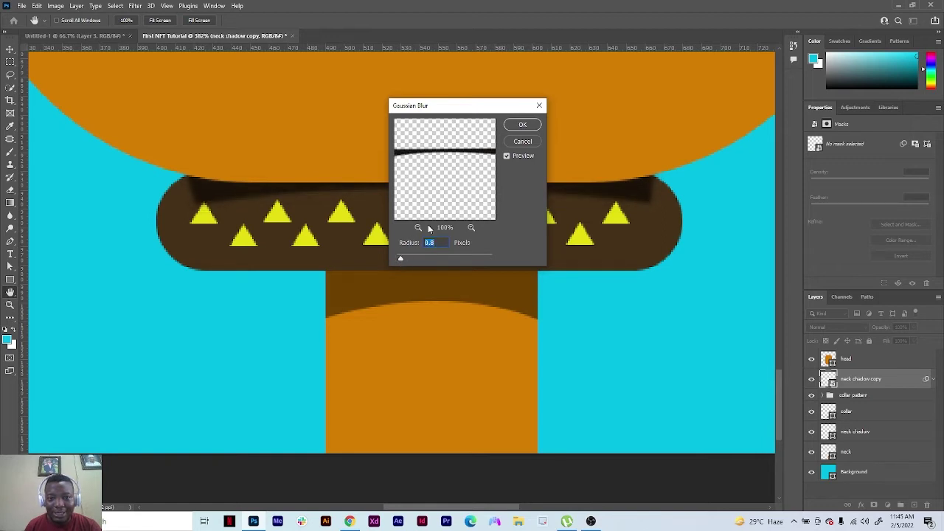
{"action": "left_click", "coordinate": [522, 127]}
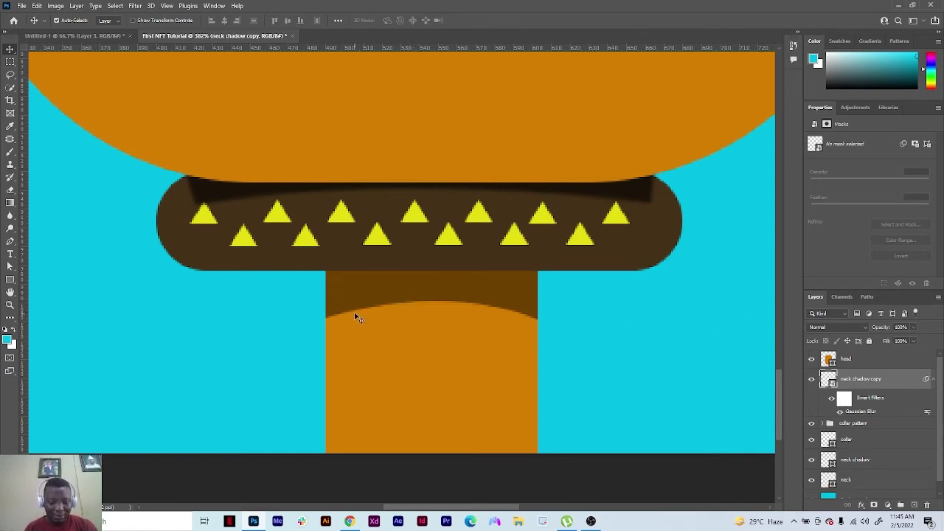
Draw a rectangle about 67 × 175 px with a 0 px stroke against the upper left side of the head, layered below head
{"action": "left_click", "coordinate": [12, 306]}
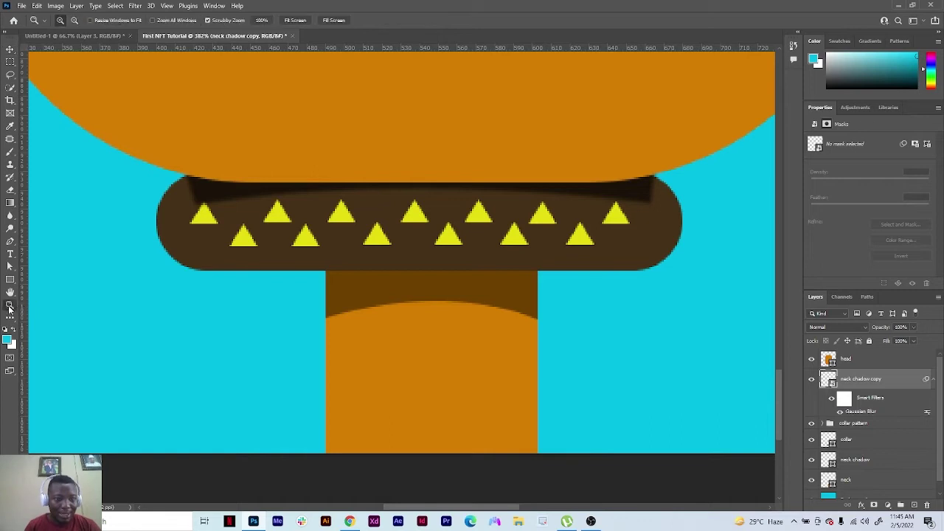
{"action": "left_click_drag", "start_coordinate": [520, 269], "coordinate": [450, 301]}
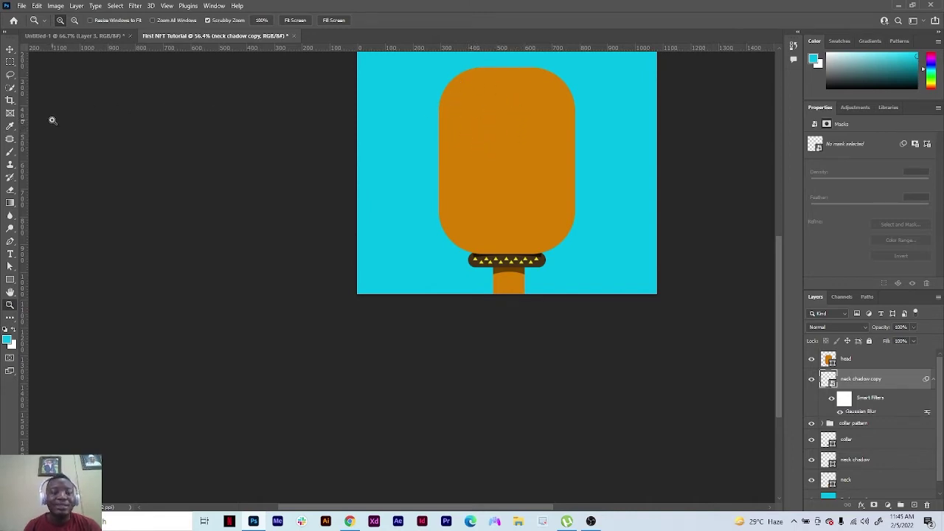
{"action": "left_click", "coordinate": [11, 280]}
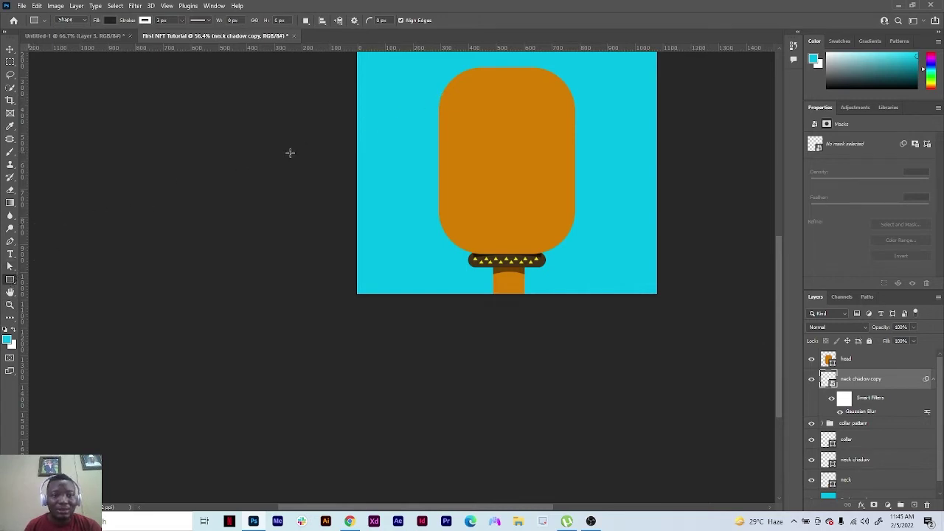
{"action": "left_click_drag", "start_coordinate": [439, 111], "coordinate": [422, 158]}
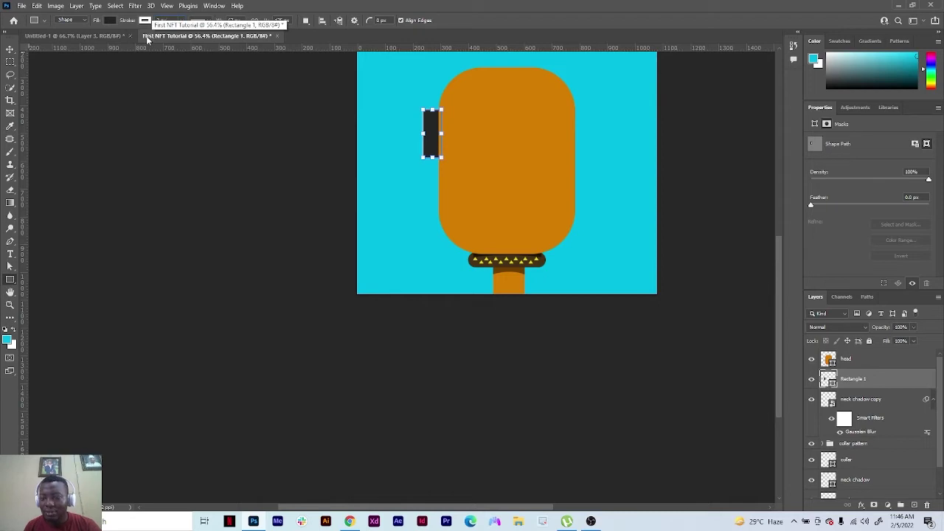
Fill the rectangle beside the head with the head's orange from the recently used colors
{"action": "left_click", "coordinate": [852, 365]}
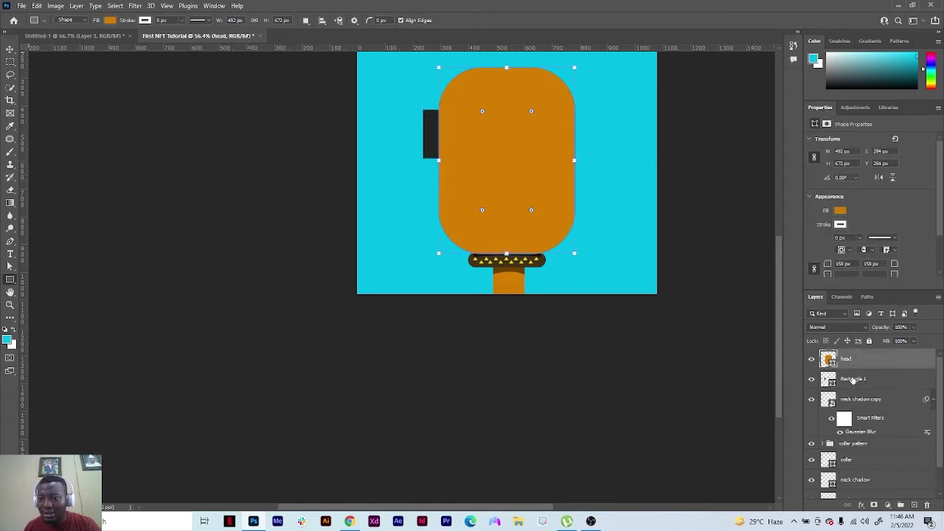
{"action": "left_click", "coordinate": [852, 380]}
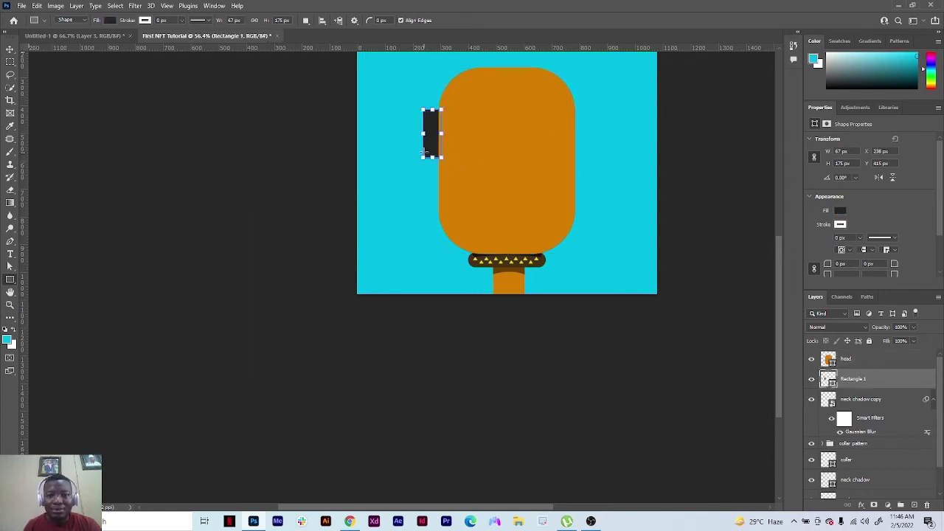
{"action": "left_click", "coordinate": [838, 212]}
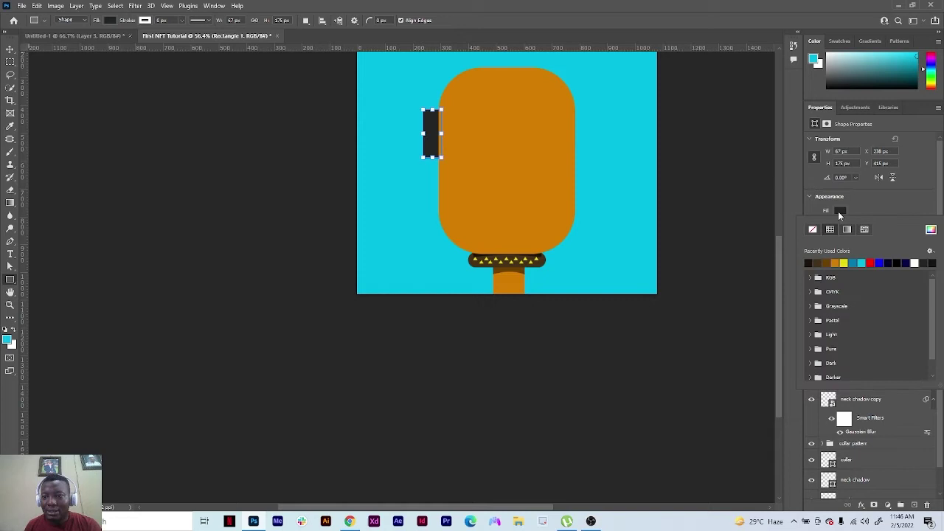
{"action": "left_click", "coordinate": [840, 261]}
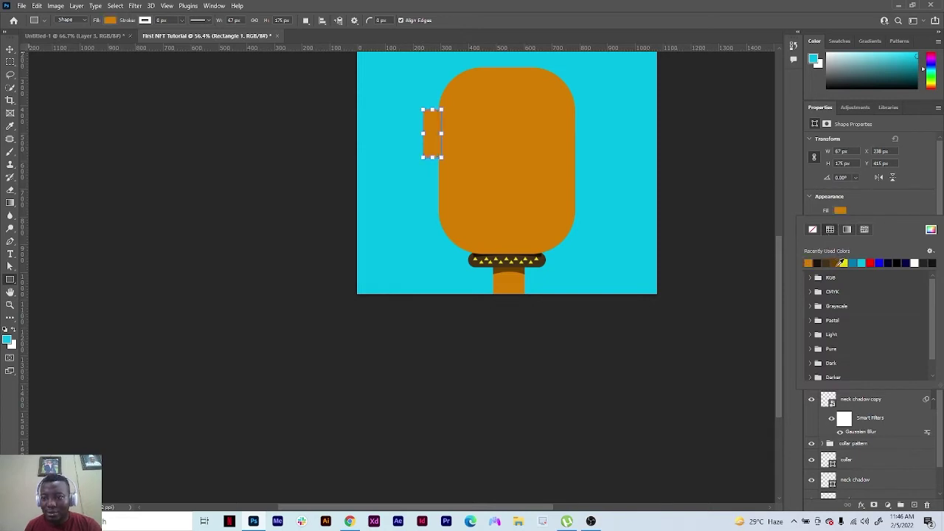
{"action": "left_click", "coordinate": [868, 209]}
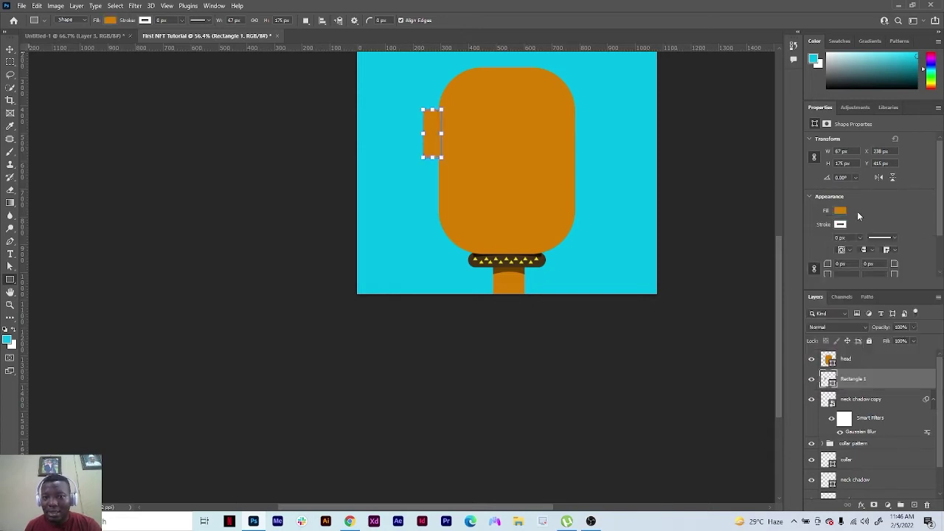
Round the orange side rectangle's corners to 24 px and rotate it counterclockwise to about -7.41°
{"action": "left_click", "coordinate": [848, 264]}
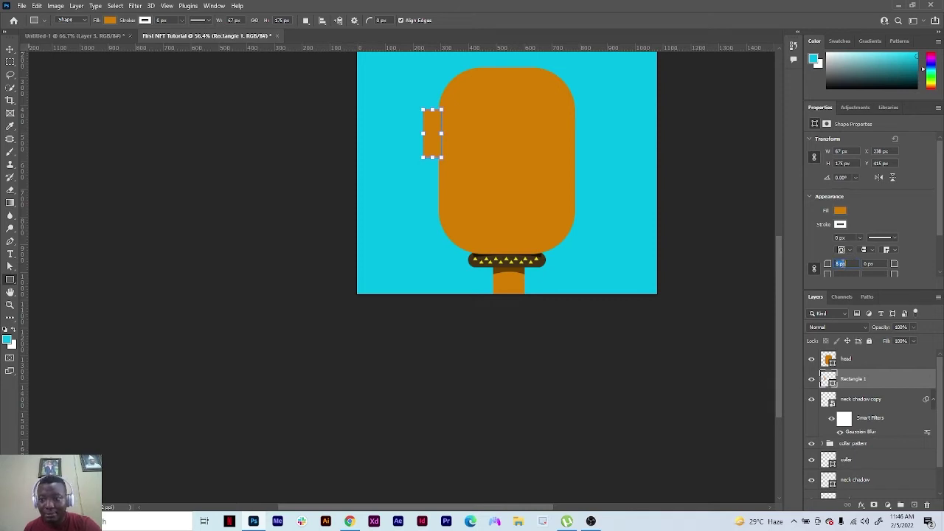
{"action": "key", "text": "Up"}
{"action": "key", "text": "Up"}
{"action": "key", "text": "Up"}
{"action": "key", "text": "Up"}
{"action": "key", "text": "Return"}
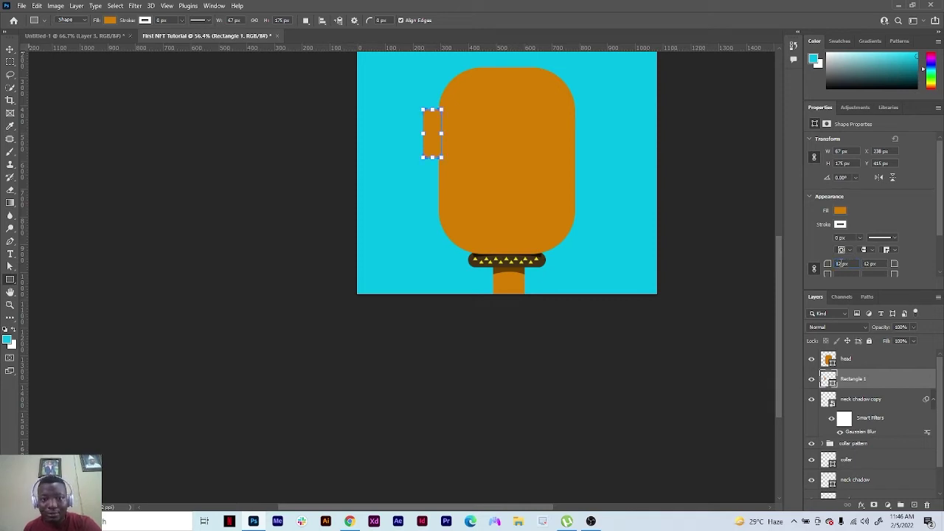
{"action": "left_click", "coordinate": [851, 264]}
{"action": "key", "text": "Up"}
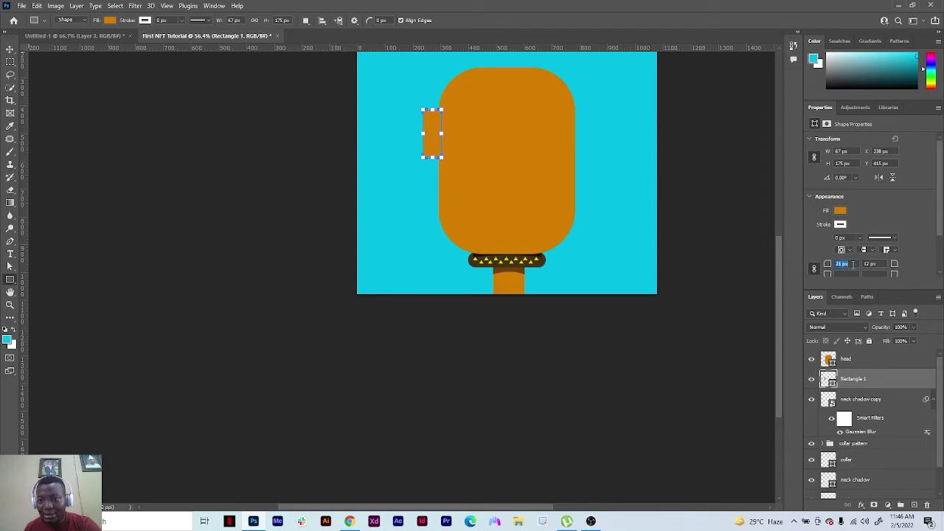
{"action": "key", "text": "Return"}
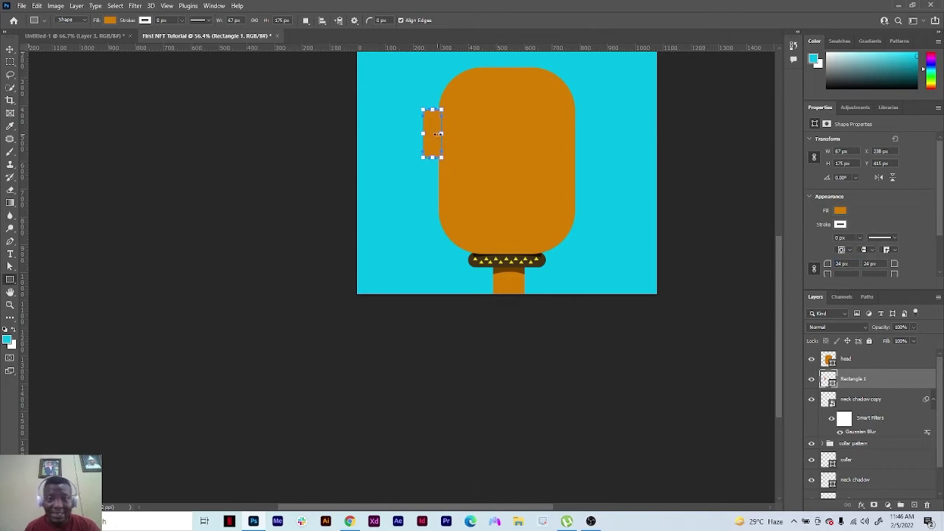
{"action": "left_click_drag", "start_coordinate": [448, 107], "coordinate": [444, 106]}
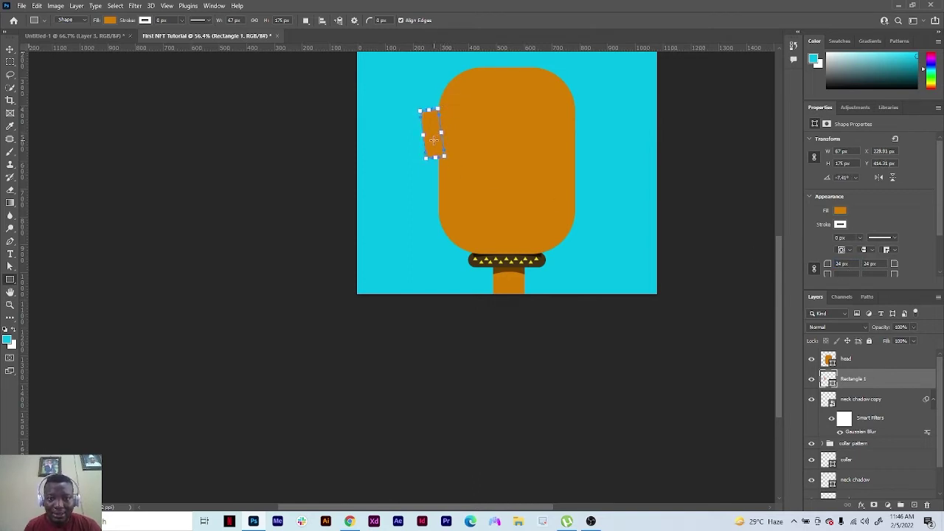
{"action": "left_click", "coordinate": [9, 50]}
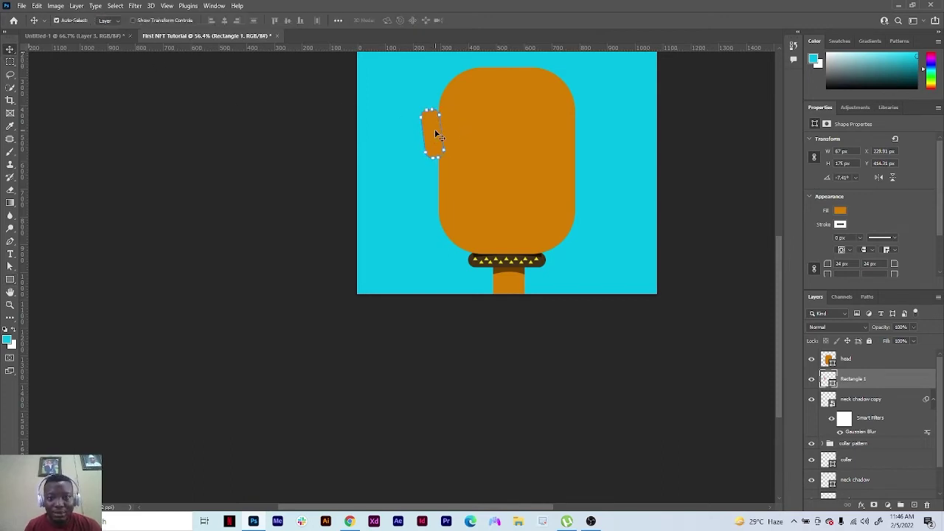
Move the orange ear rectangle down and inward to about X 253, Y 452 px, partly behind the head's left edge
{"action": "left_click_drag", "start_coordinate": [436, 135], "coordinate": [436, 146]}
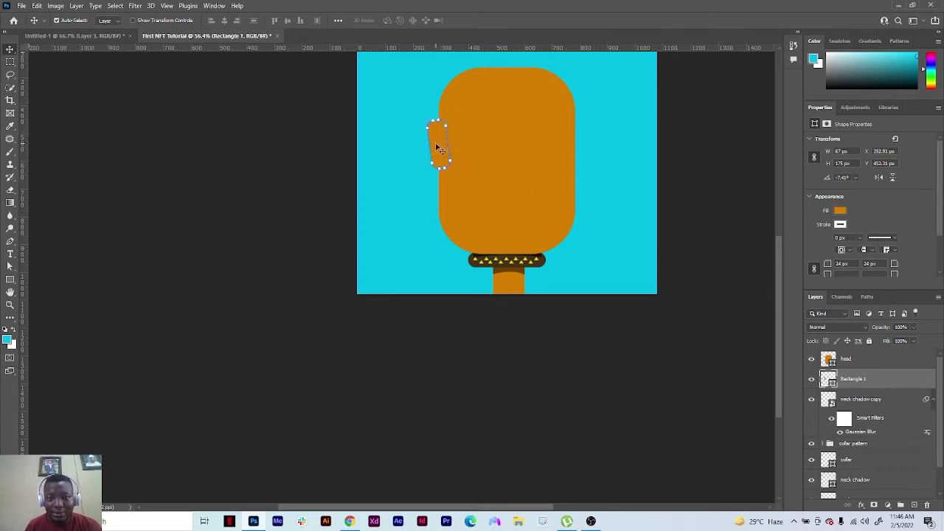
{"action": "left_click", "coordinate": [710, 220]}
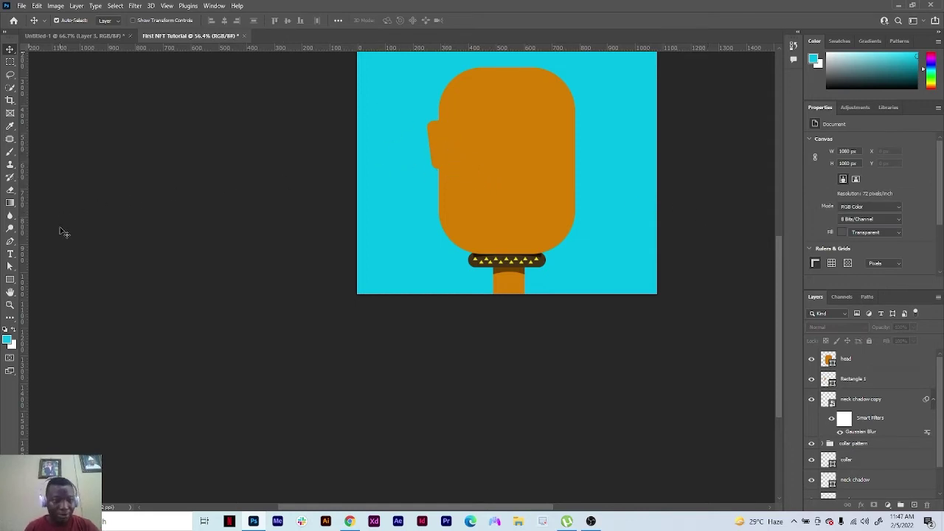
On a new layer above the ear rectangle, start a Pen shape along the ear's upper edge, curving down to its lower edge
{"action": "left_click", "coordinate": [10, 304]}
{"action": "left_click_drag", "start_coordinate": [461, 138], "coordinate": [500, 139]}
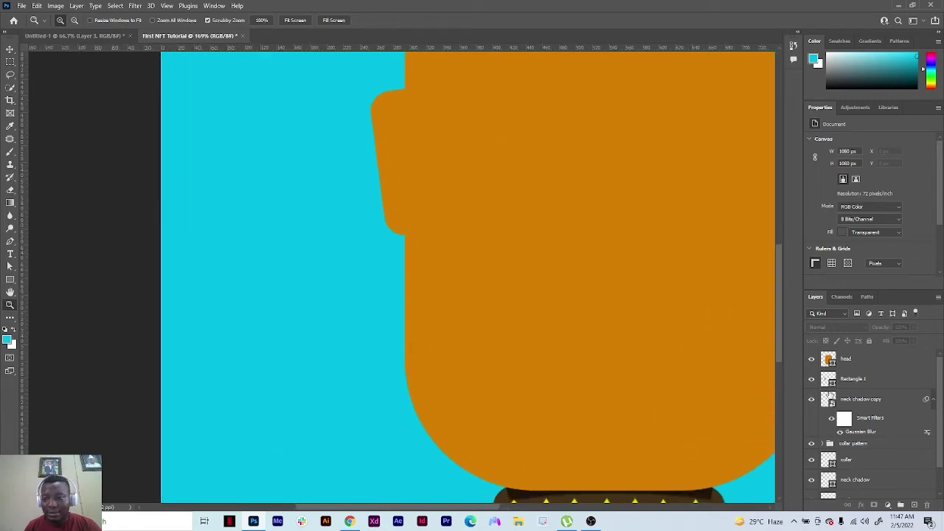
{"action": "left_click", "coordinate": [850, 383]}
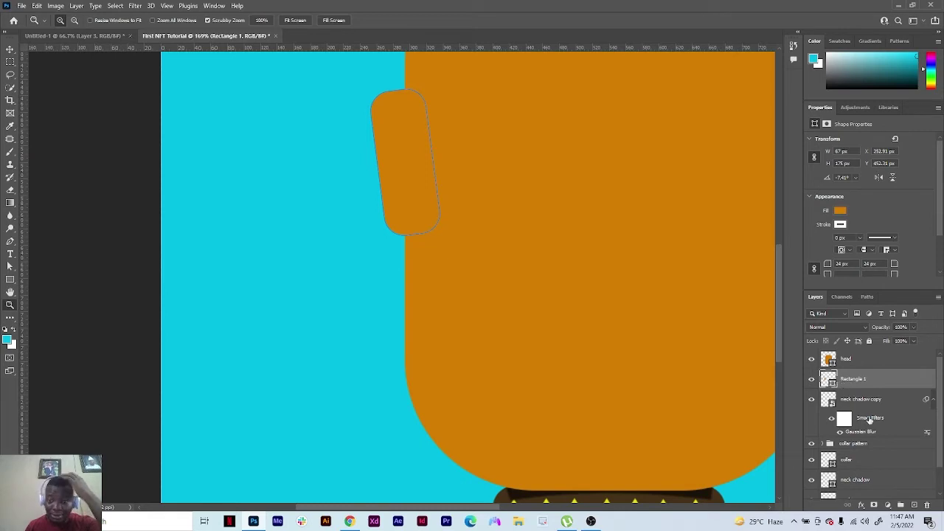
{"action": "left_click", "coordinate": [914, 506]}
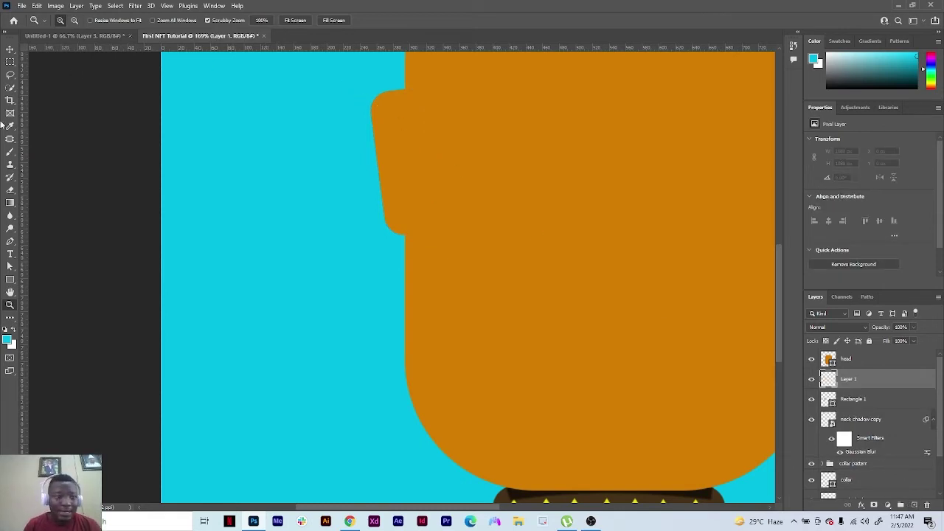
{"action": "left_click", "coordinate": [10, 241]}
{"action": "left_click", "coordinate": [406, 89]}
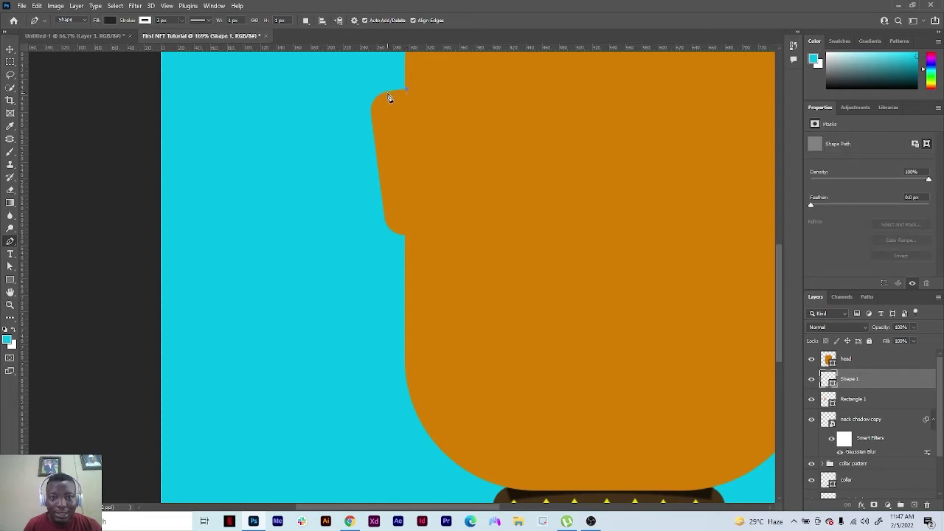
{"action": "left_click", "coordinate": [390, 98]}
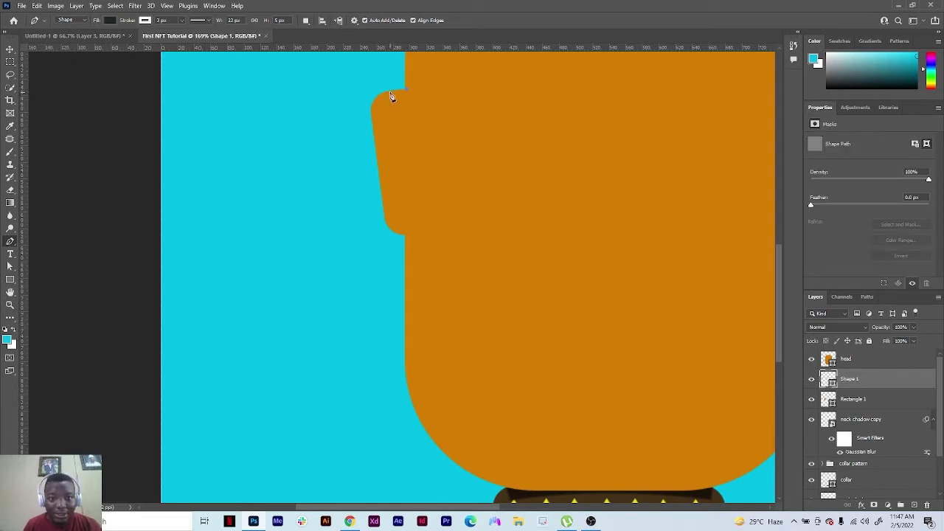
{"action": "left_click", "coordinate": [390, 91]}
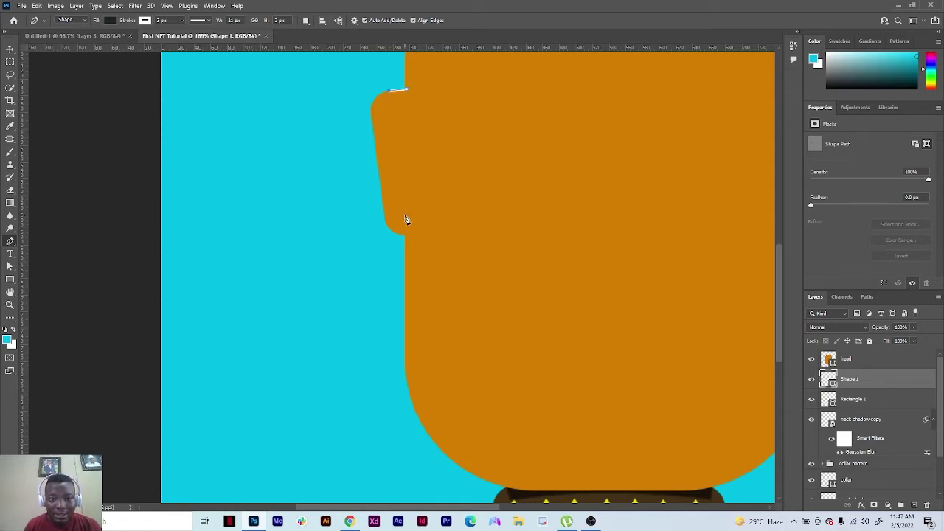
{"action": "left_click", "coordinate": [398, 239]}
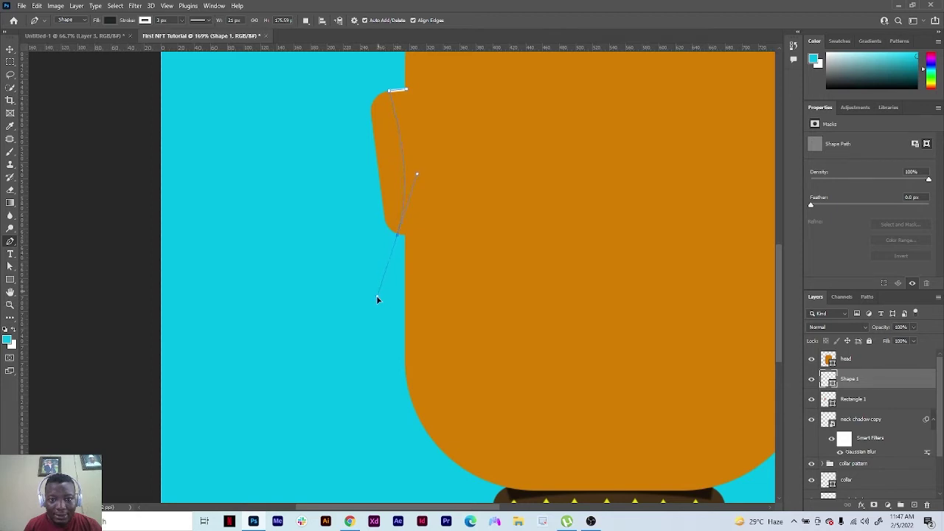
{"action": "left_click_drag", "start_coordinate": [380, 297], "coordinate": [380, 296]}
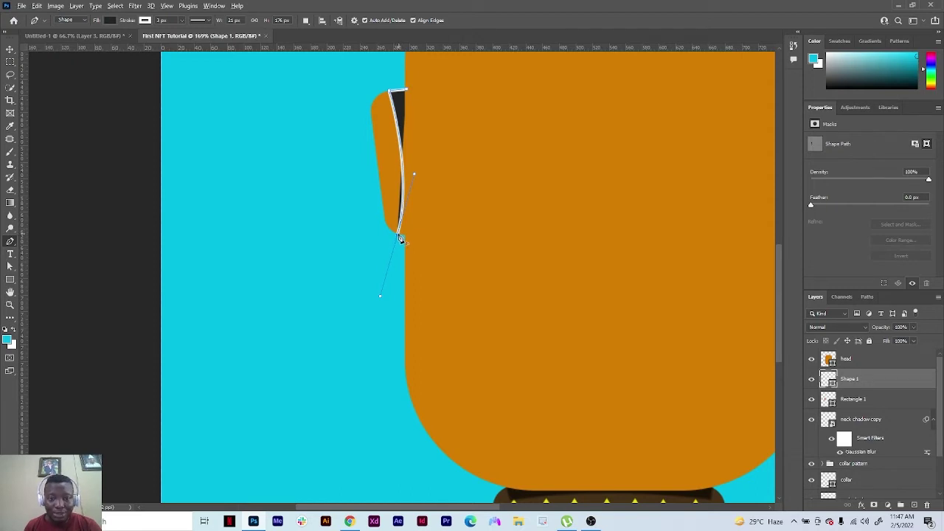
{"action": "left_click", "coordinate": [398, 239]}
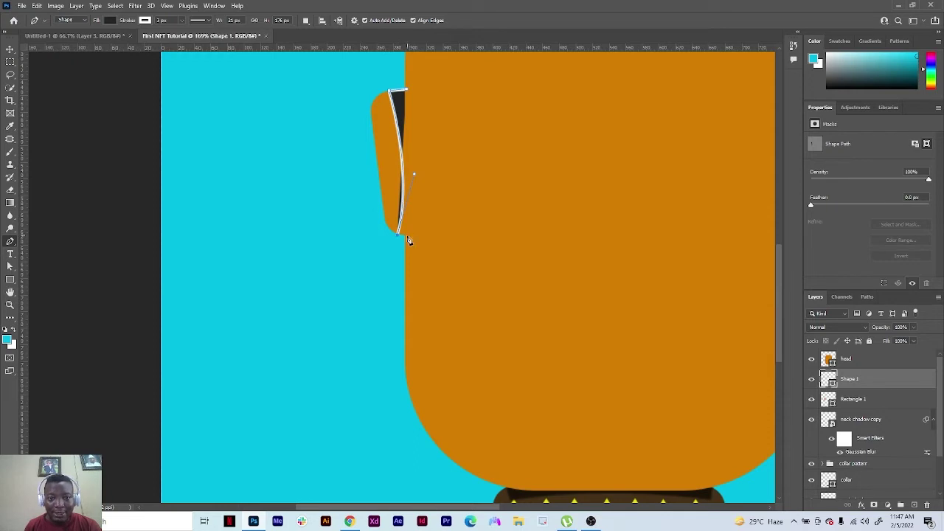
{"action": "left_click", "coordinate": [415, 239]}
{"action": "key", "text": "ctrl+z"}
{"action": "left_click", "coordinate": [416, 237]}
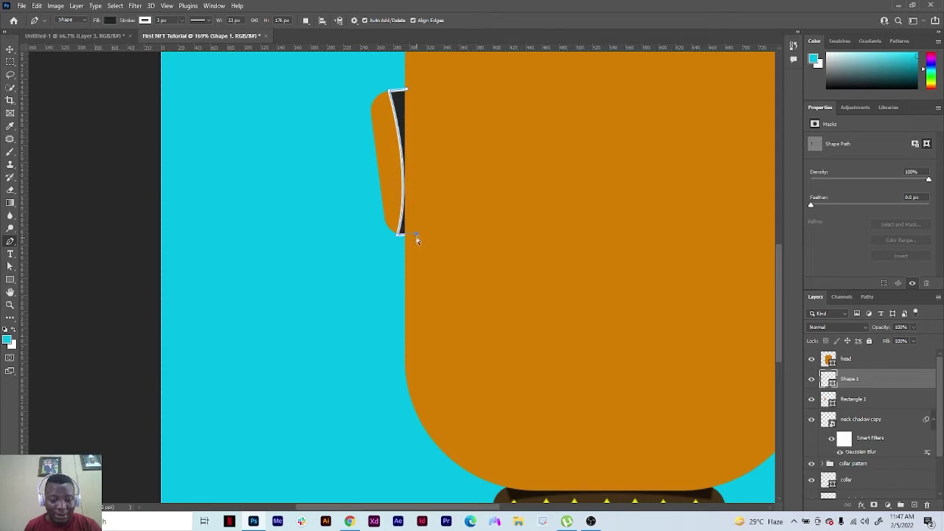
{"action": "key", "text": "ctrl+z"}
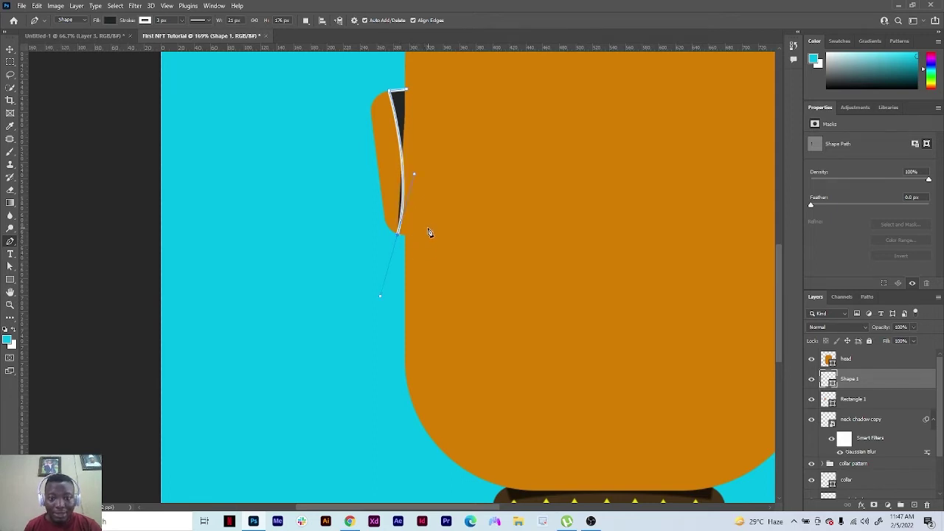
{"action": "left_click_drag", "start_coordinate": [418, 239], "coordinate": [395, 261]}
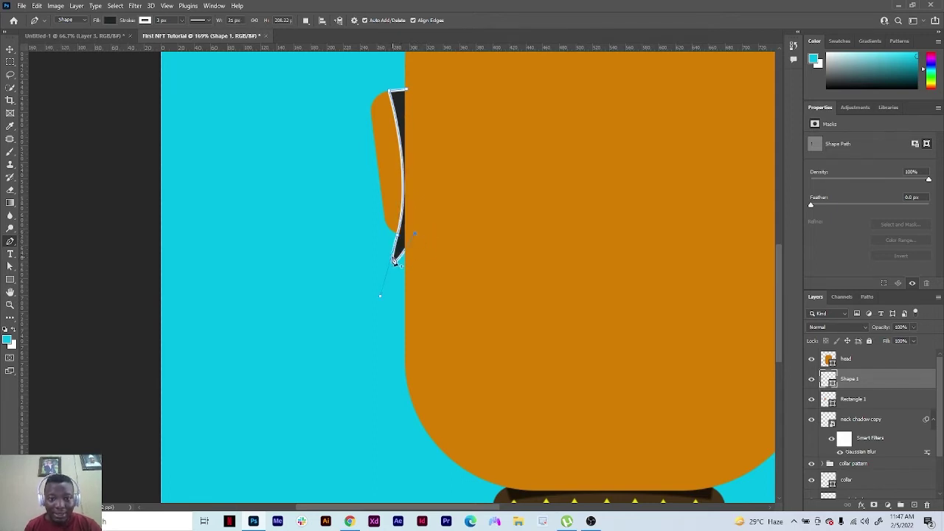
{"action": "key", "text": "ctrl+z"}
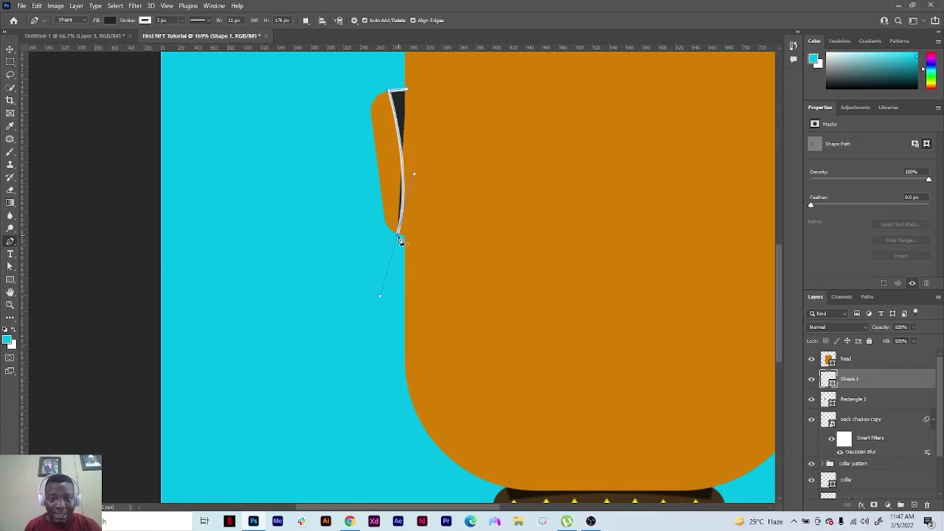
Remove the lower anchor's outgoing handle and close the ear shadow shape behind the head, about 31 × 176 px overall
{"action": "left_click", "coordinate": [400, 239]}
{"action": "left_click", "coordinate": [416, 238]}
{"action": "left_click", "coordinate": [410, 96]}
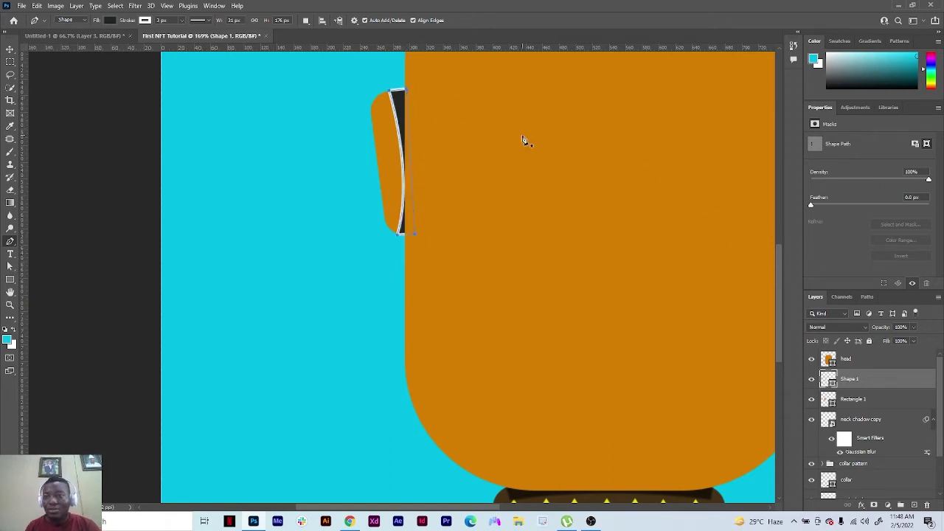
Set the ear shadow shape's stroke to 0 px and fill it with dark brown from the recently used colors
{"action": "left_click_drag", "start_coordinate": [169, 22], "coordinate": [157, 58]}
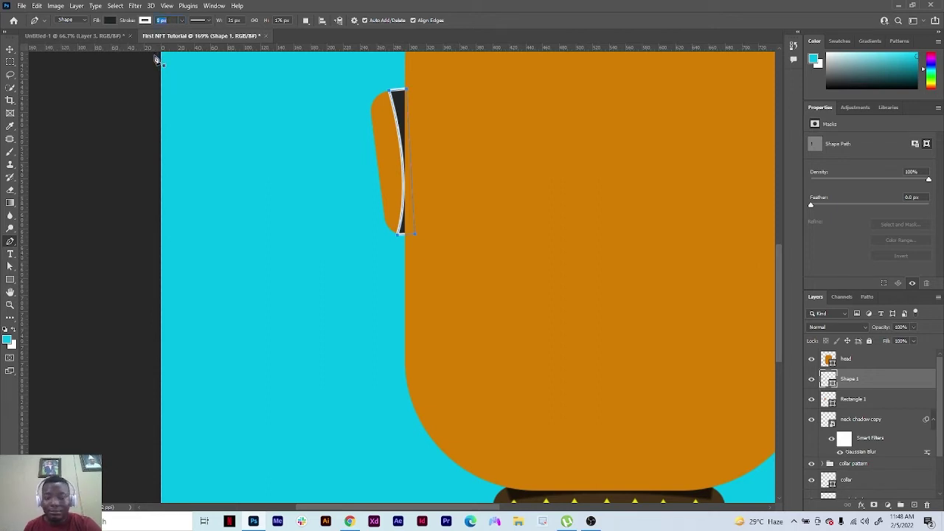
{"action": "left_click", "coordinate": [109, 20]}
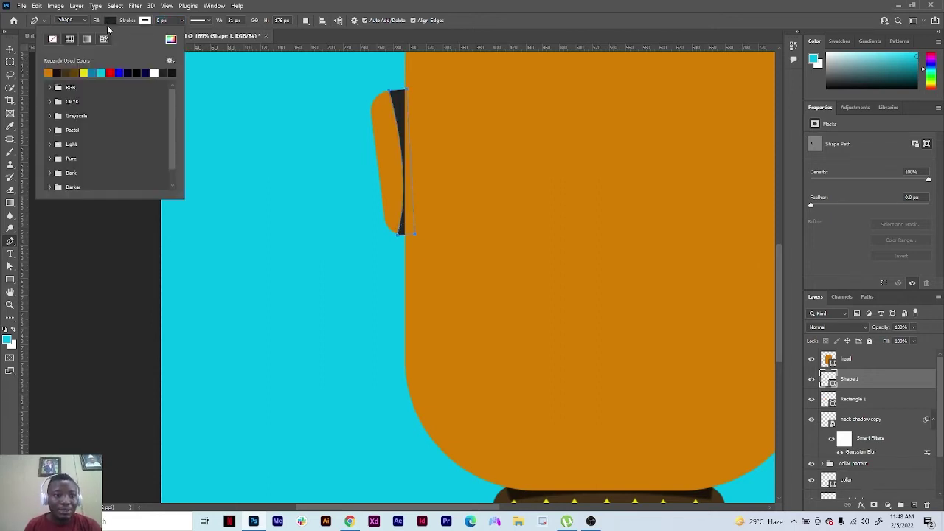
{"action": "left_click", "coordinate": [76, 72]}
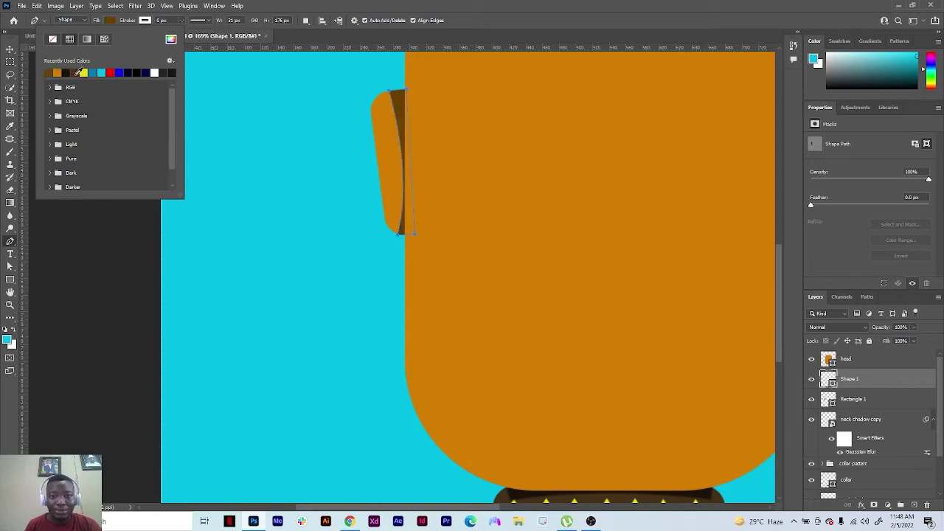
{"action": "key", "text": "Escape"}
{"action": "key", "text": "v"}
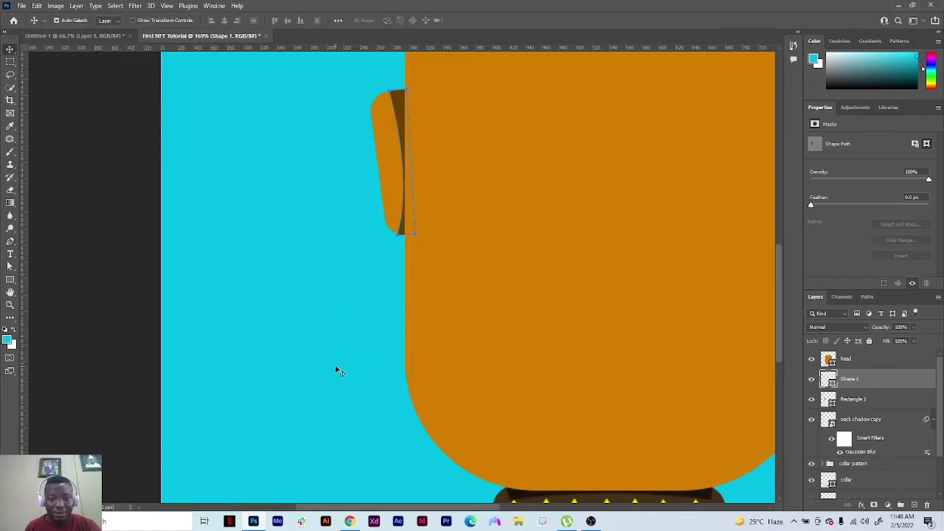
{"action": "left_click", "coordinate": [337, 372]}
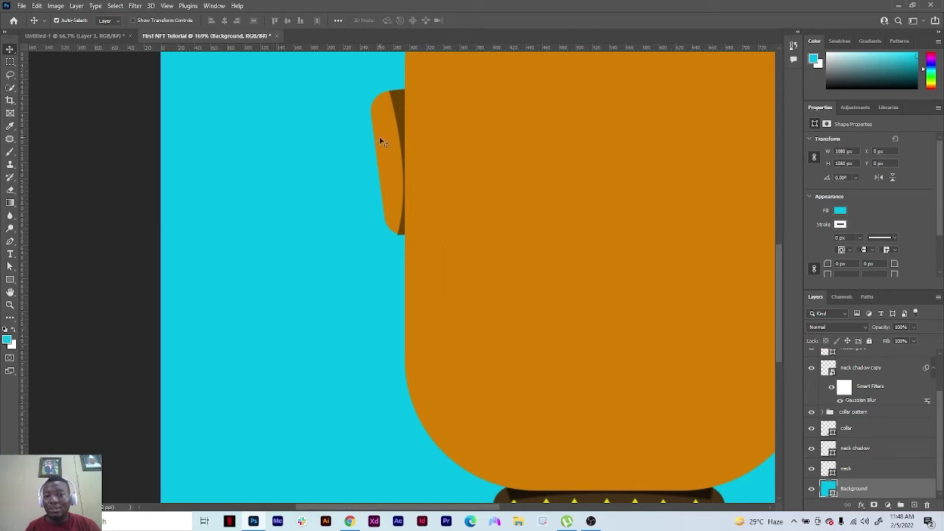
Group the ear rectangle with its shadow shape and name the group "ear and shadow lt"
{"action": "left_click", "coordinate": [397, 119]}
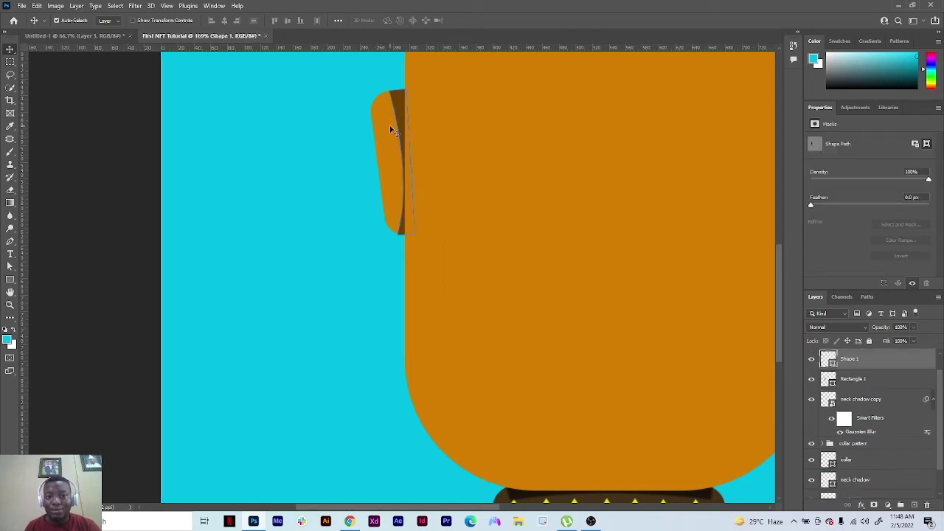
{"action": "left_click", "coordinate": [385, 139], "text": "shift"}
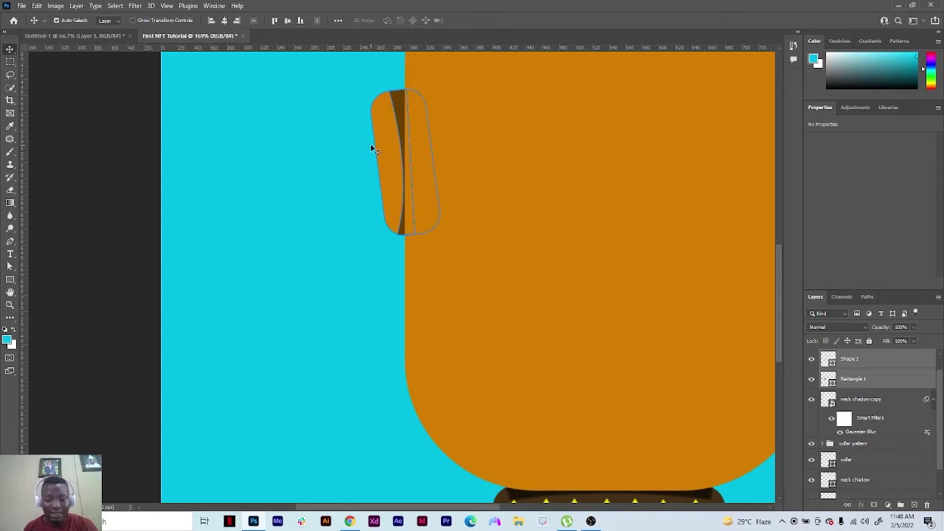
{"action": "key", "text": "ctrl"}
{"action": "key", "text": "ctrl+g"}
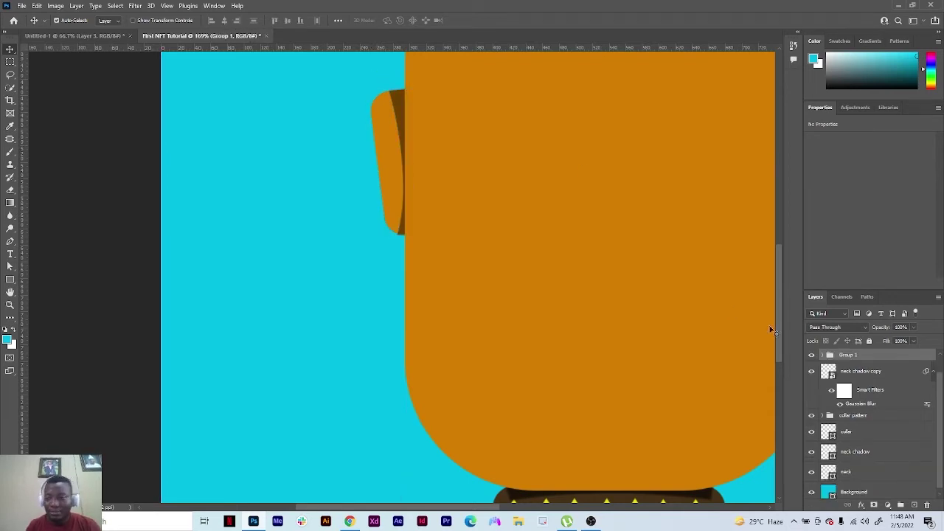
{"action": "double_click", "coordinate": [849, 356]}
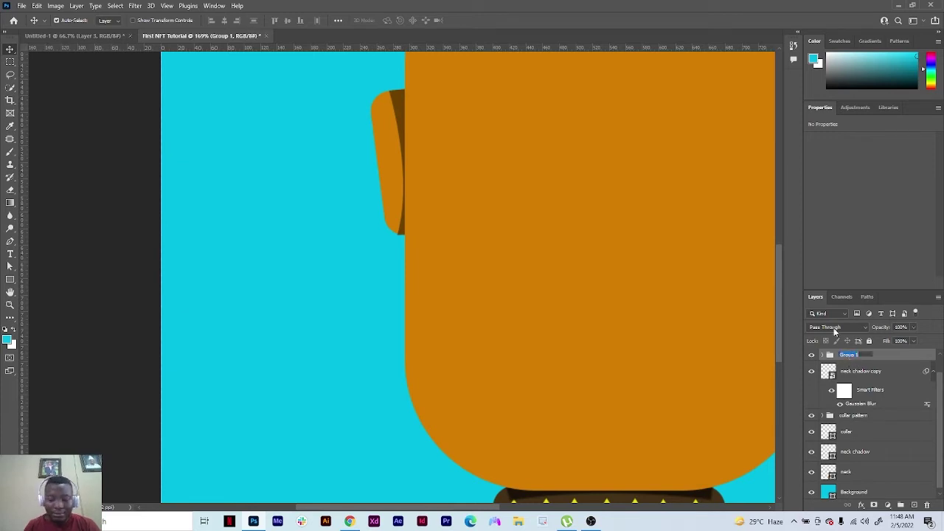
{"action": "type", "text": "nd sha"}
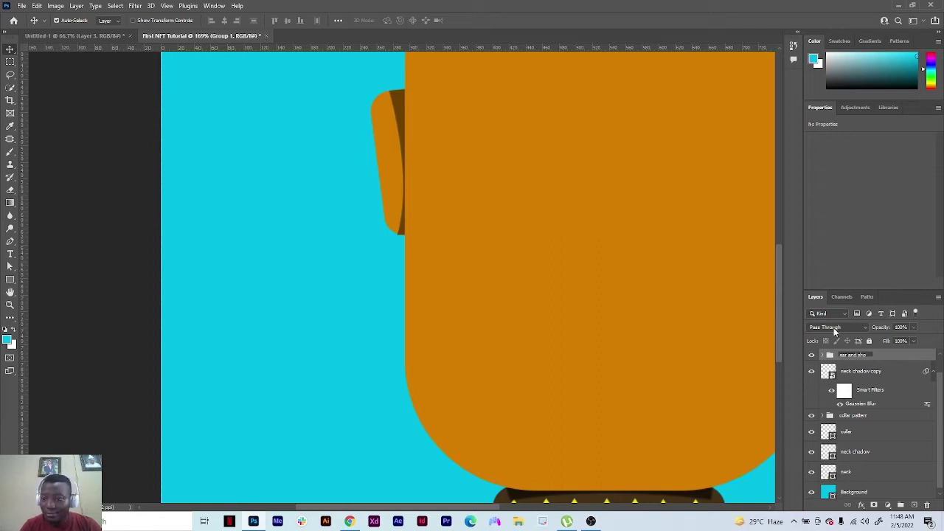
{"action": "type", "text": "r and shadow"}
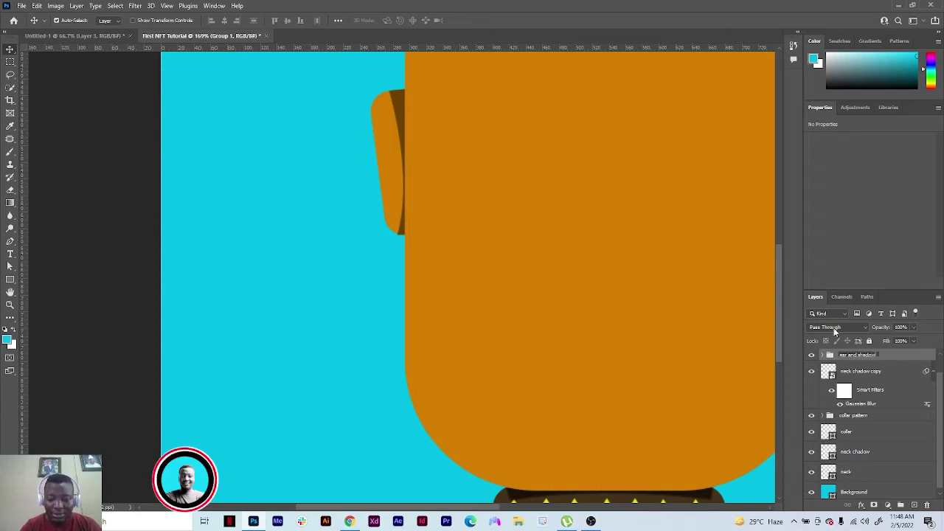
{"action": "type", "text": "s"}
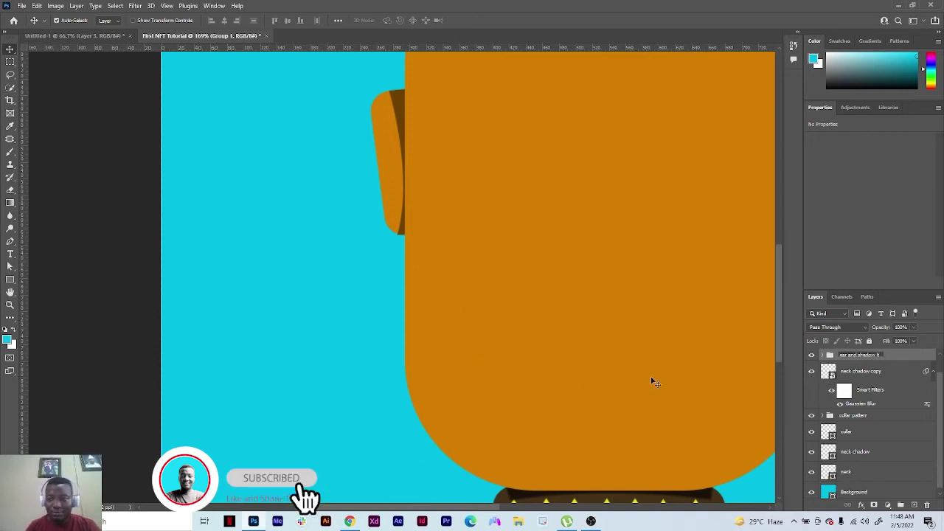
{"action": "left_click", "coordinate": [902, 359]}
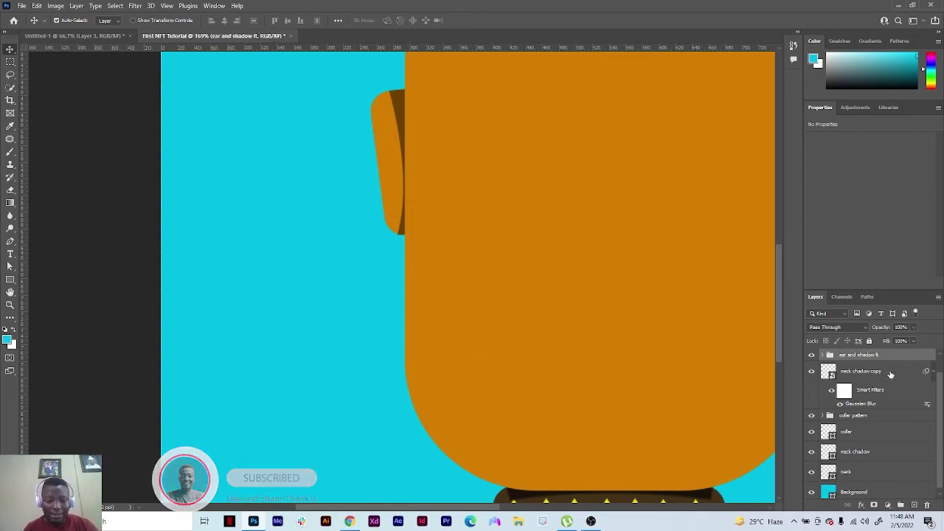
Duplicate the "ear and shadow lt" group and rename the copy "ear and shadow rt"
{"action": "left_click", "coordinate": [10, 305]}
{"action": "left_click", "coordinate": [502, 331], "text": "alt"}
{"action": "left_click", "coordinate": [501, 332], "text": "alt"}
{"action": "left_click_drag", "start_coordinate": [501, 332], "coordinate": [506, 332]}
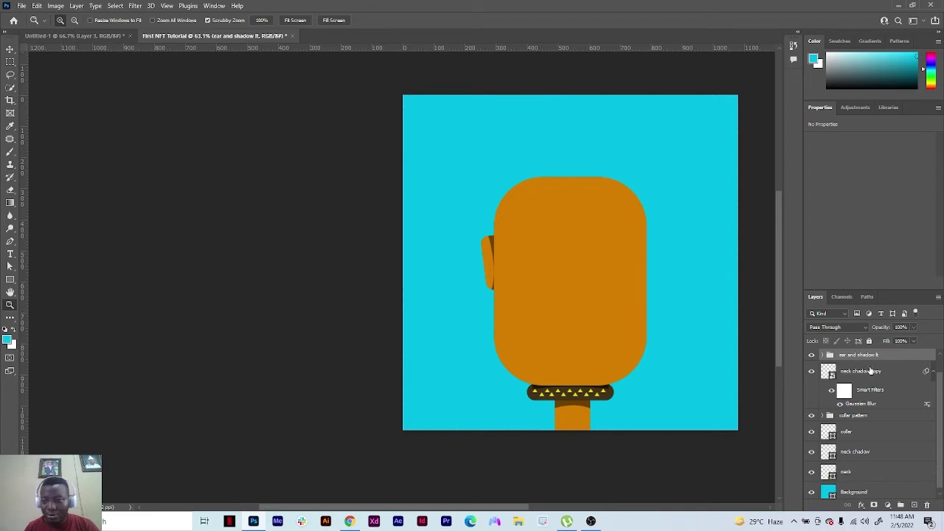
{"action": "key", "text": "ctrl+j"}
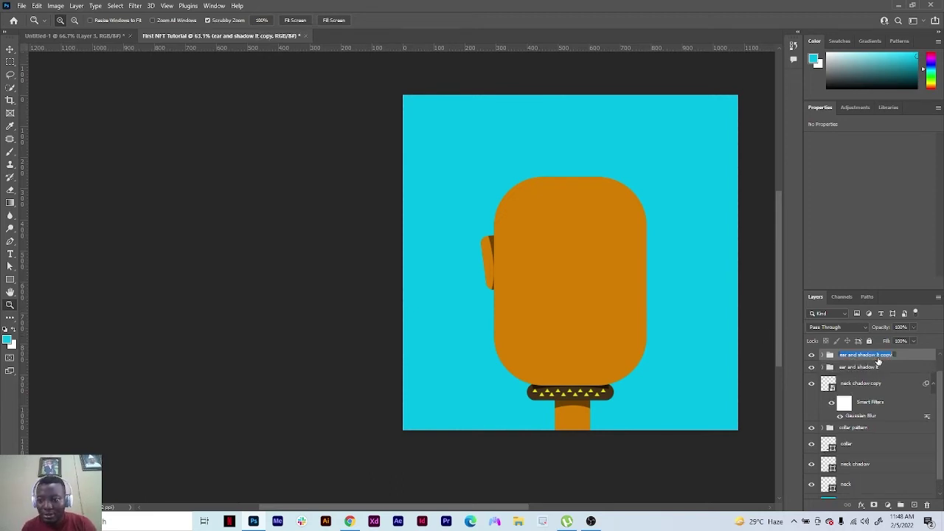
{"action": "key", "text": "Return"}
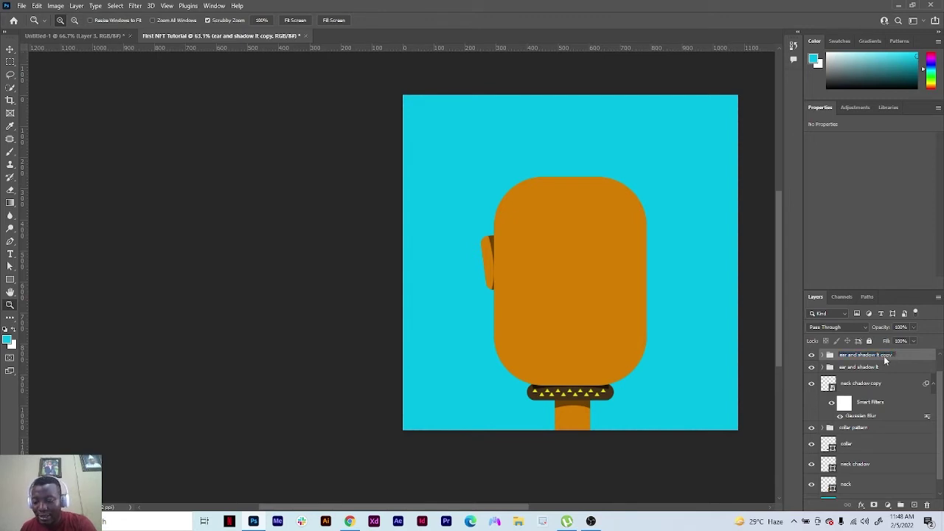
{"action": "key", "text": "BackSpace"}
{"action": "key", "text": "BackSpace"}
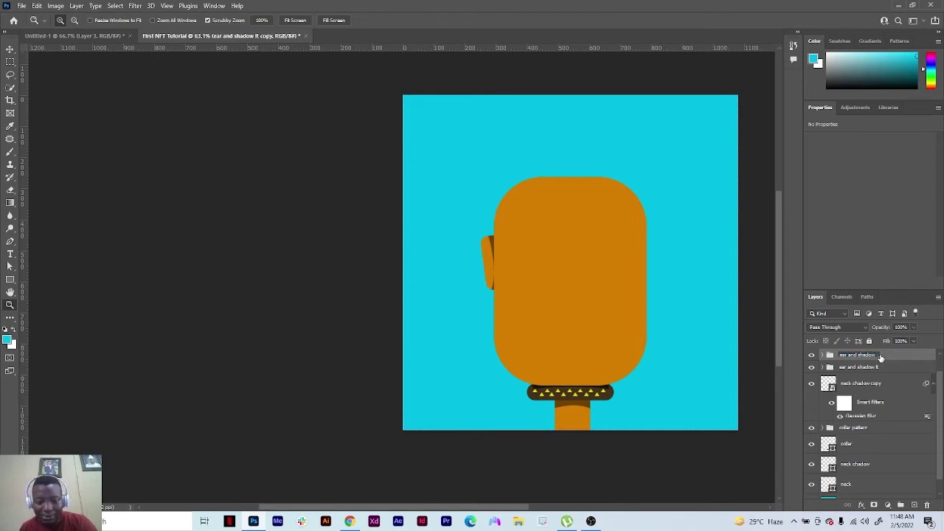
{"action": "type", "text": "rt"}
{"action": "key", "text": "Return"}
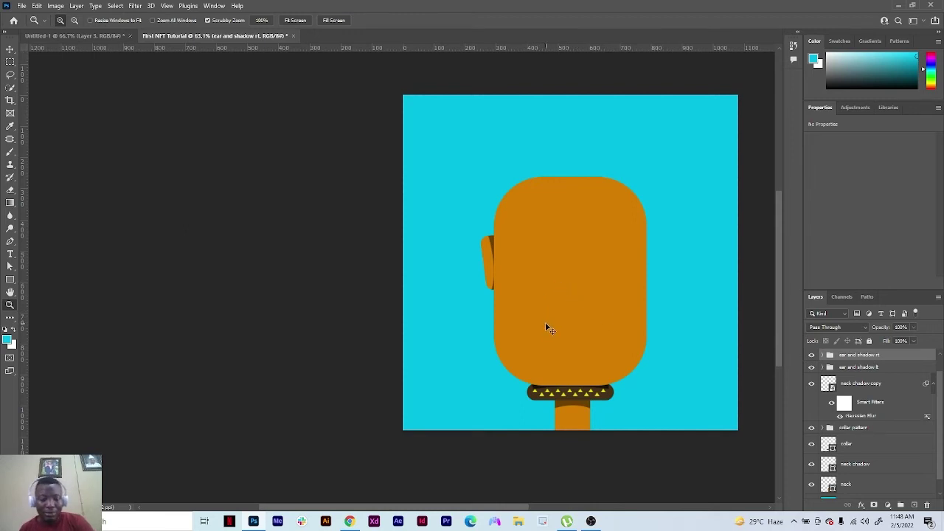
Move the "ear and shadow rt" group to the head's right edge, flip it horizontally and tuck it against the head
{"action": "key", "text": "ctrl+t"}
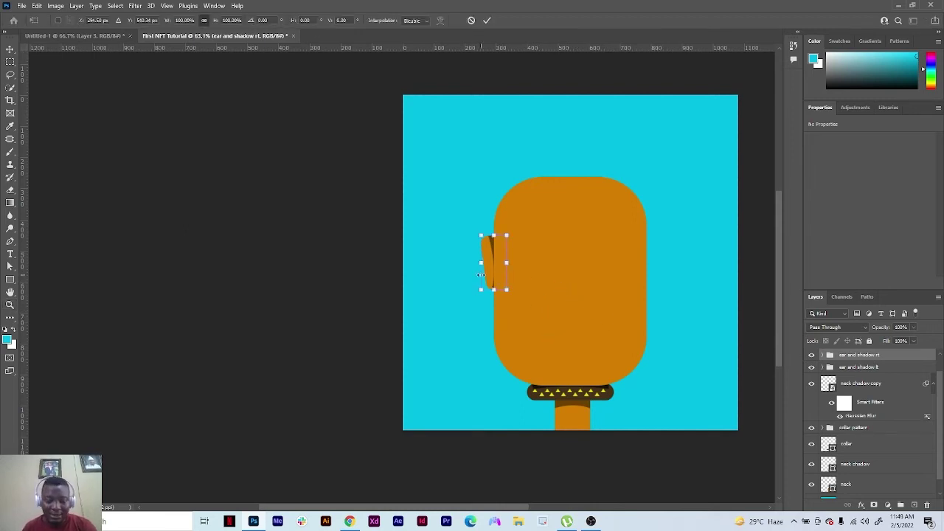
{"action": "left_click_drag", "start_coordinate": [490, 270], "coordinate": [649, 280]}
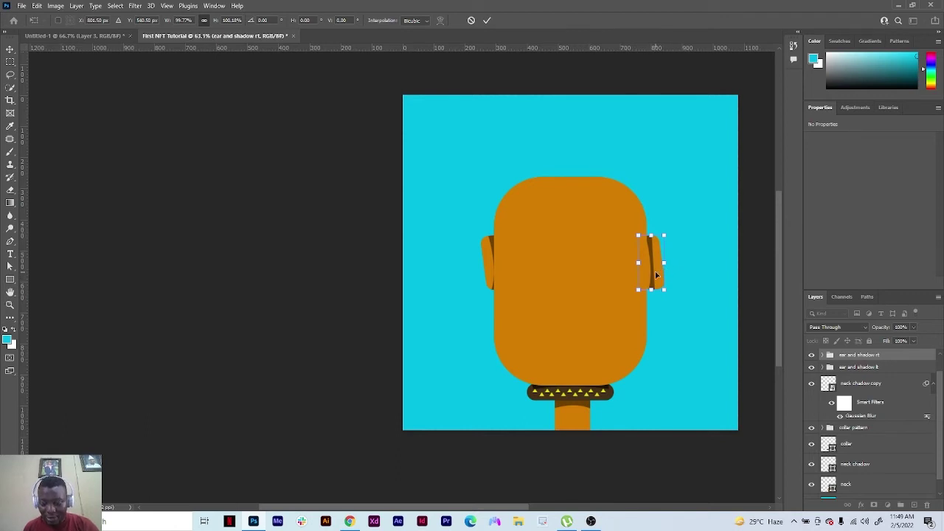
{"action": "right_click", "coordinate": [657, 274]}
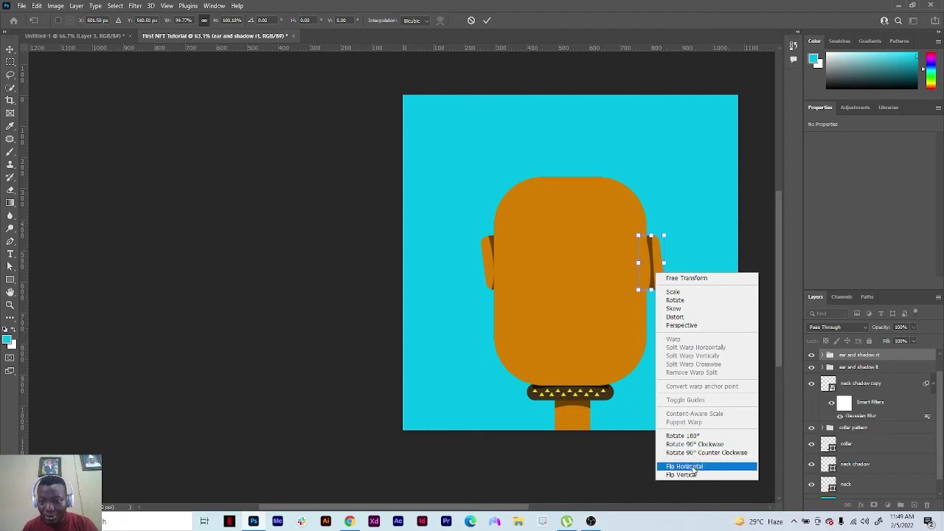
{"action": "left_click", "coordinate": [685, 466]}
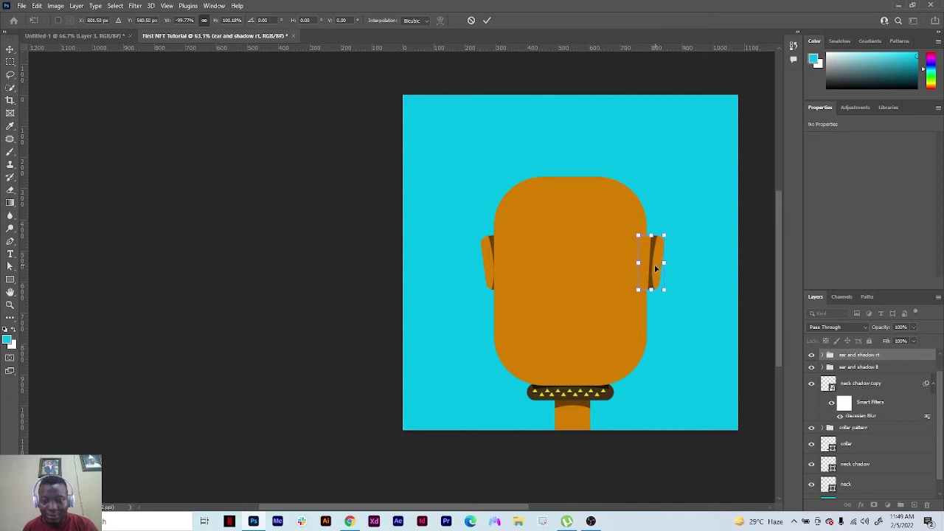
{"action": "left_click_drag", "start_coordinate": [655, 267], "coordinate": [656, 269]}
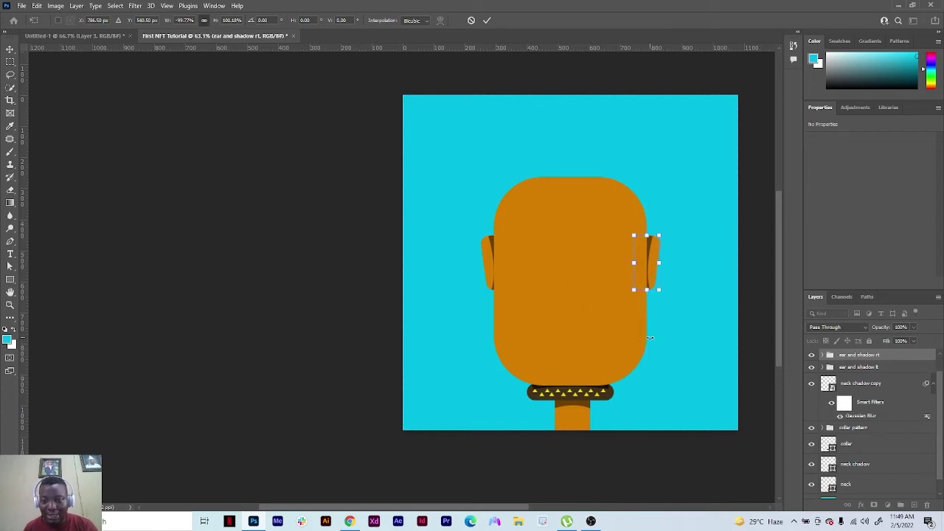
{"action": "key", "text": "Left"}
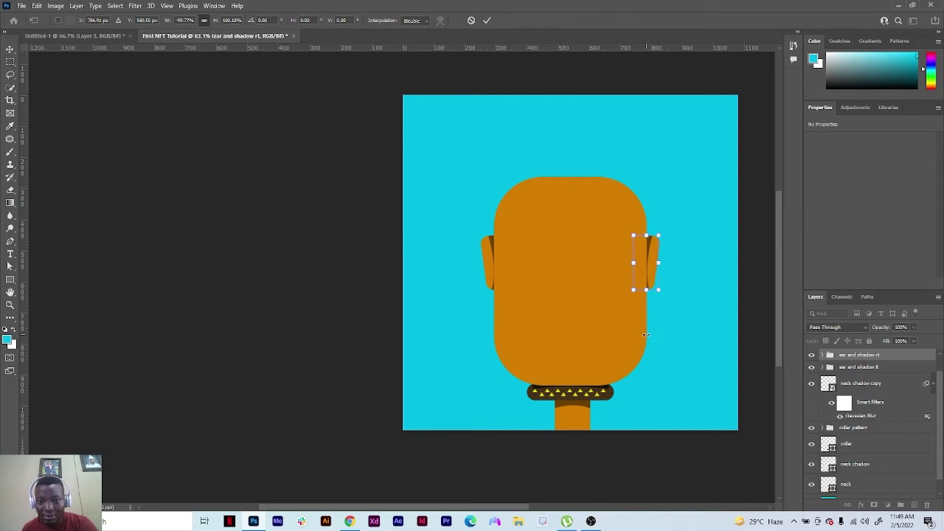
{"action": "key", "text": "Left"}
{"action": "key", "text": "Right"}
{"action": "key", "text": "Return"}
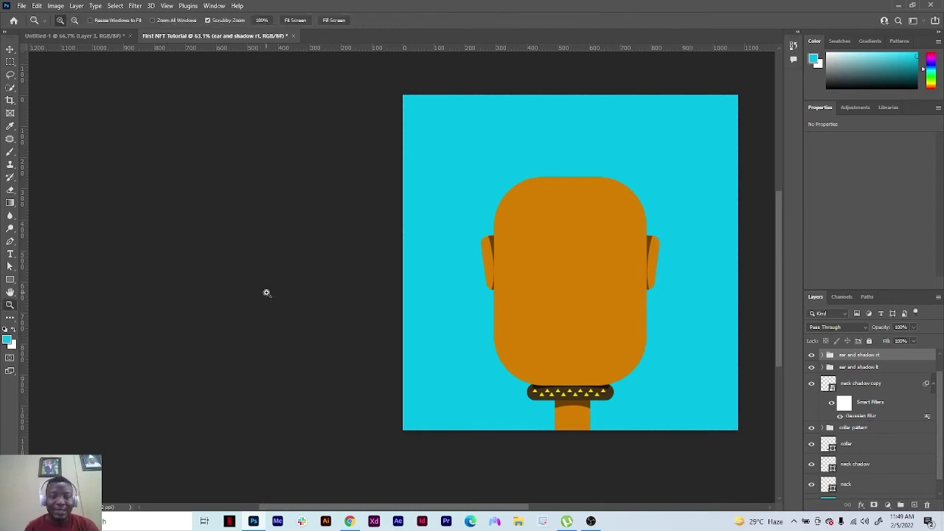
{"action": "key", "text": "z"}
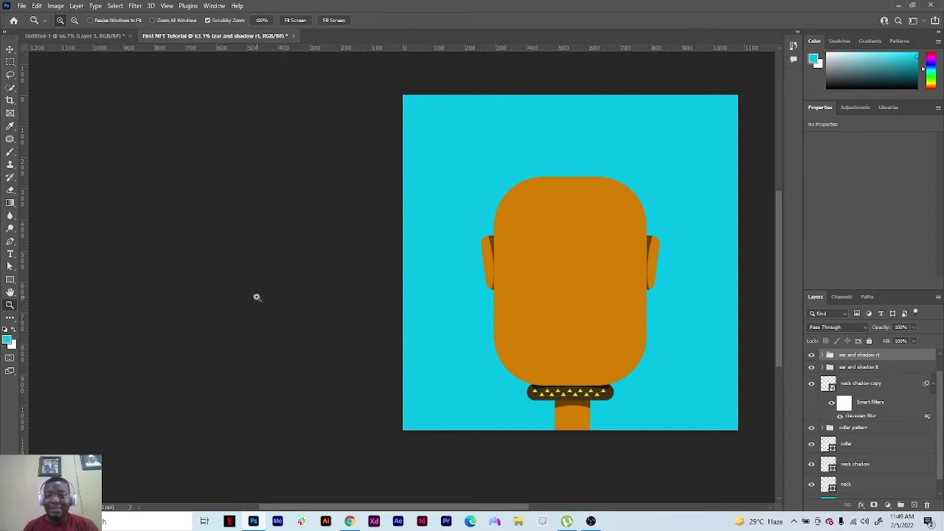
Draw a 150 × 150 px circle as the left eye with the Ellipse tool and place its layer above the head layer
{"action": "left_click", "coordinate": [8, 281]}
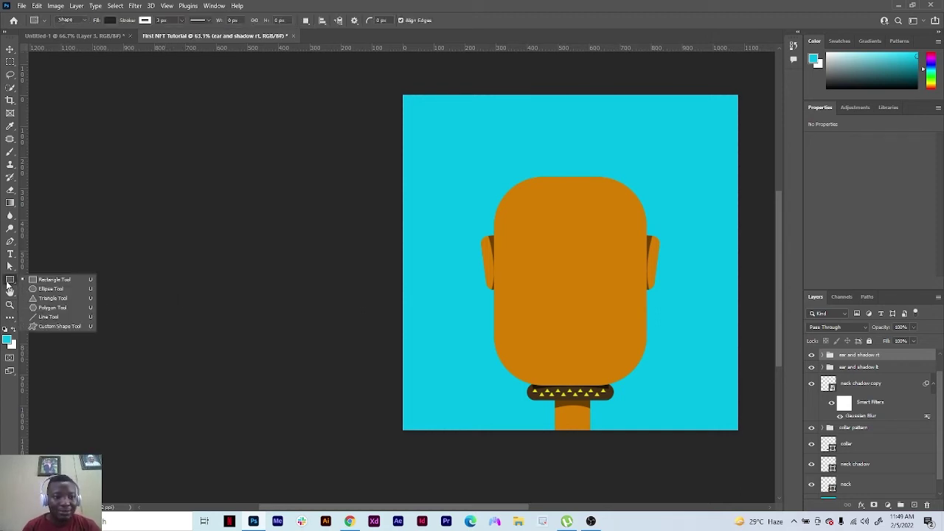
{"action": "left_click", "coordinate": [44, 290]}
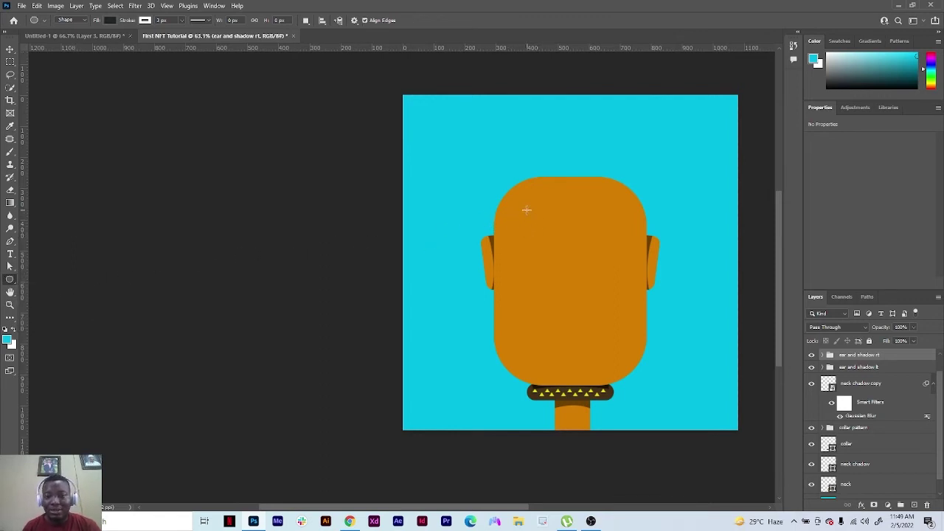
{"action": "left_click_drag", "start_coordinate": [521, 206], "coordinate": [561, 305]}
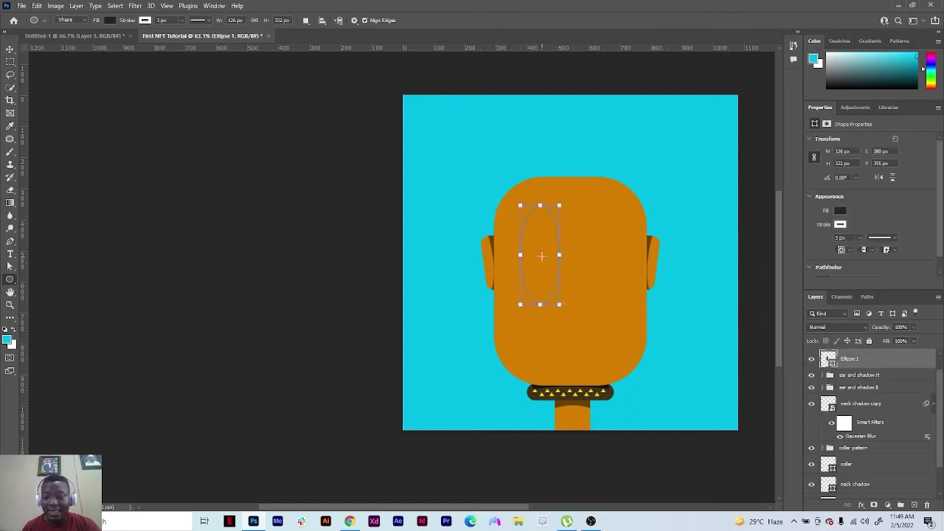
{"action": "key", "text": "Delete"}
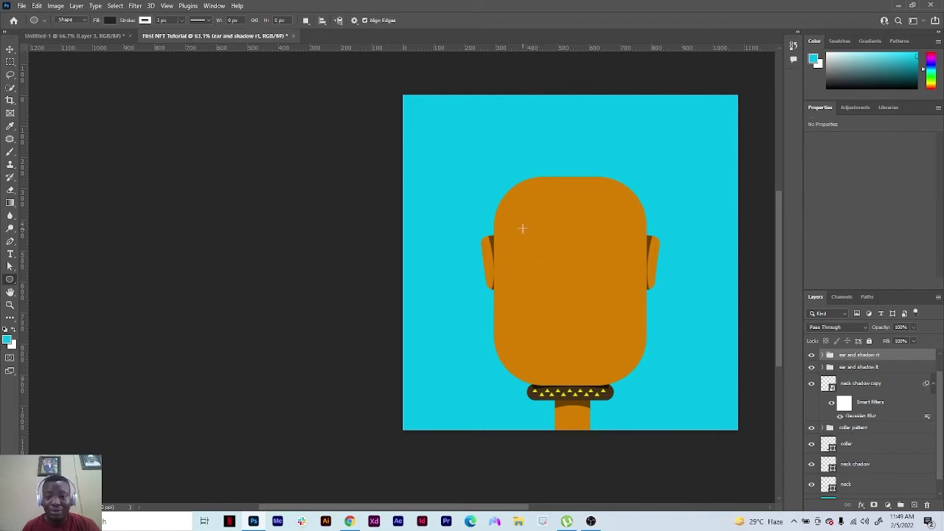
{"action": "left_click_drag", "start_coordinate": [514, 236], "coordinate": [559, 309]}
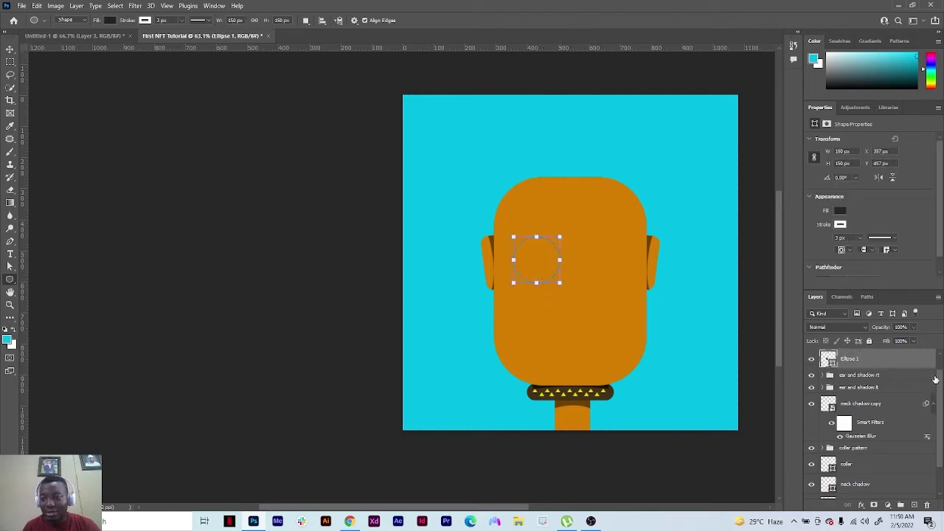
{"action": "scroll", "coordinate": [915, 380], "scroll_direction": "up", "scroll_amount": 1}
{"action": "left_click_drag", "start_coordinate": [884, 381], "coordinate": [863, 357]}
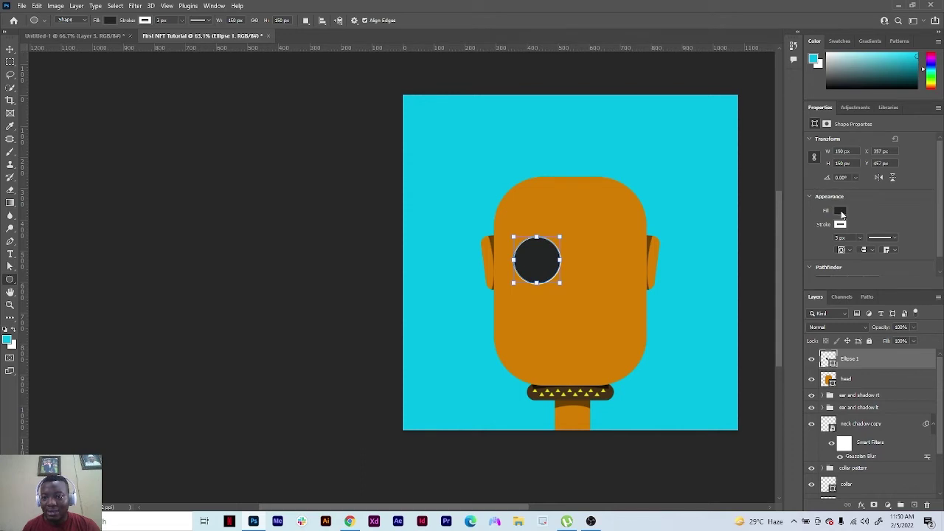
Fill the eye circle with white and give it a 4 px black stroke from the recently used colors
{"action": "left_click", "coordinate": [841, 212]}
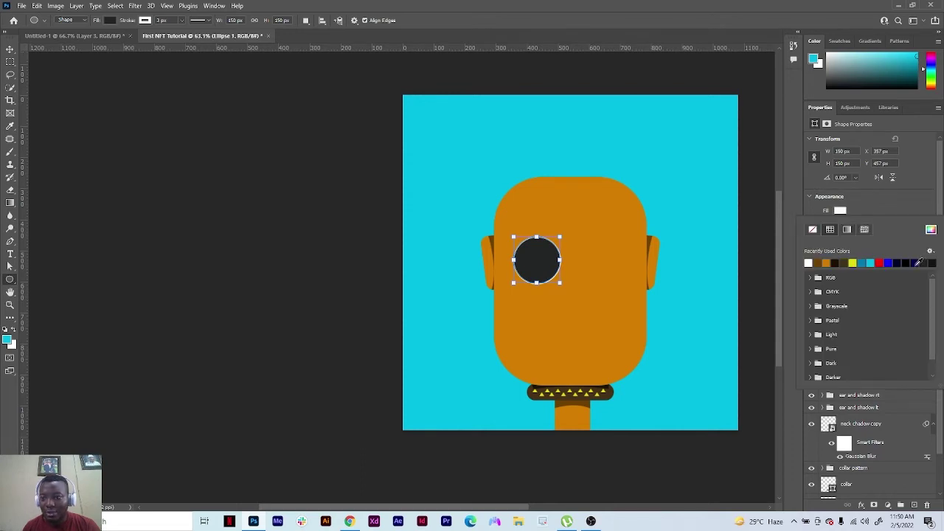
{"action": "left_click", "coordinate": [895, 211]}
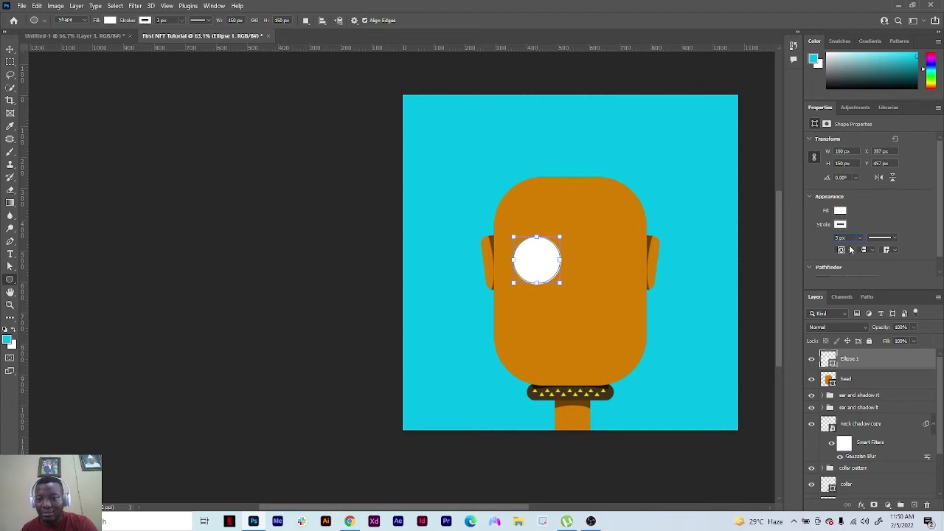
{"action": "key", "text": "Down"}
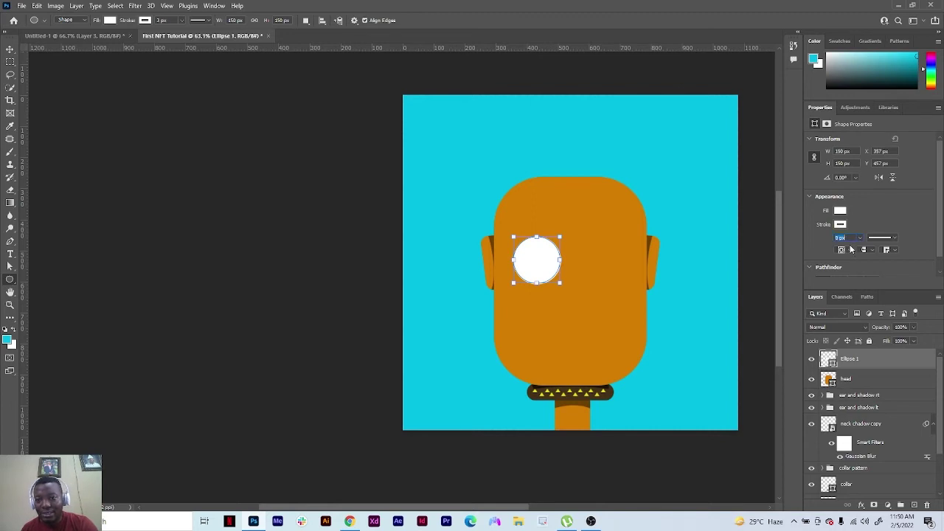
{"action": "left_click", "coordinate": [843, 227]}
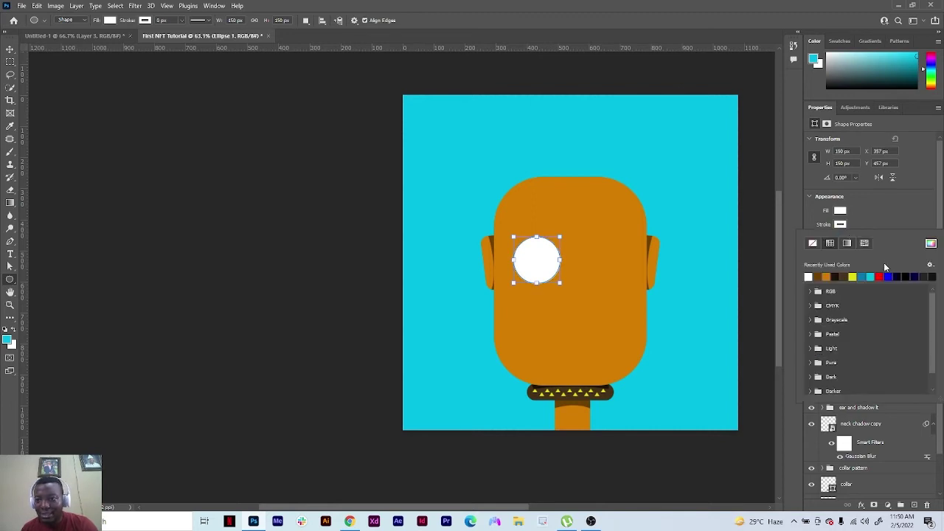
{"action": "left_click", "coordinate": [836, 277]}
{"action": "left_click", "coordinate": [862, 221]}
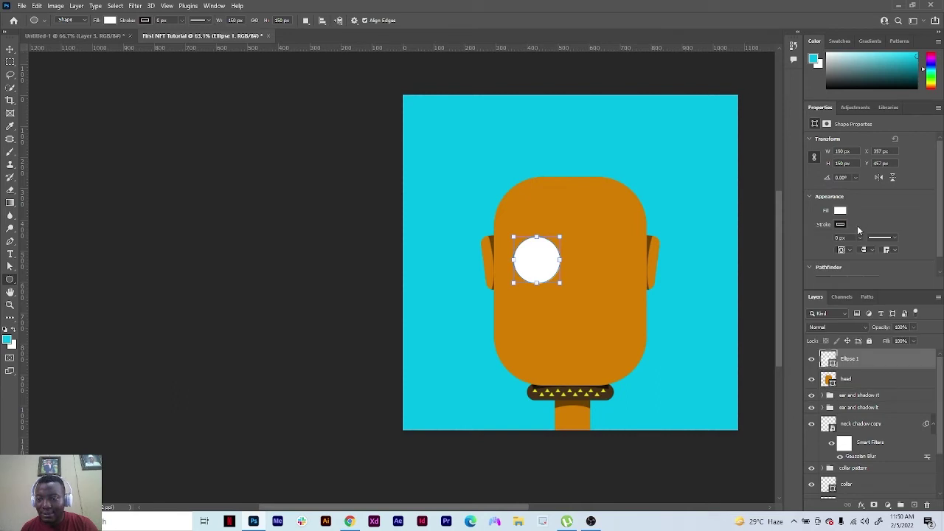
{"action": "left_click", "coordinate": [843, 239]}
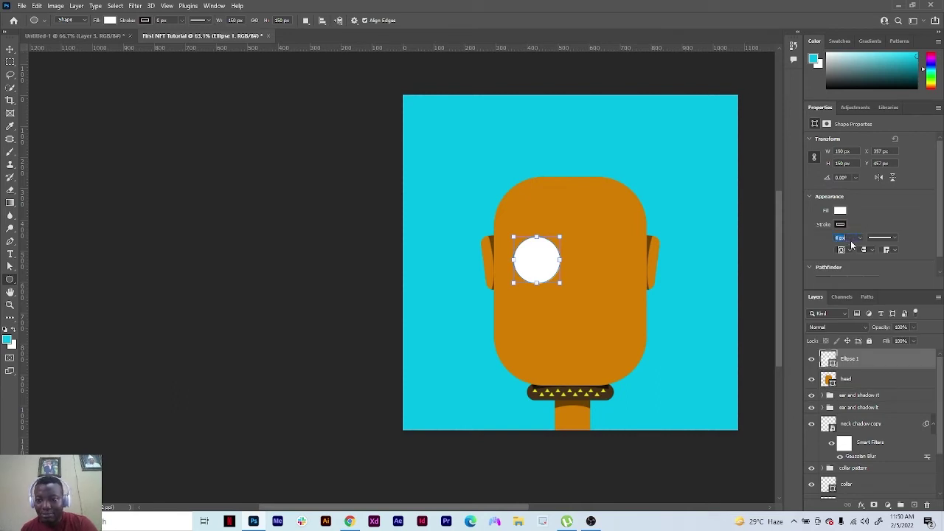
{"action": "key", "text": "Up"}
{"action": "key", "text": "Return"}
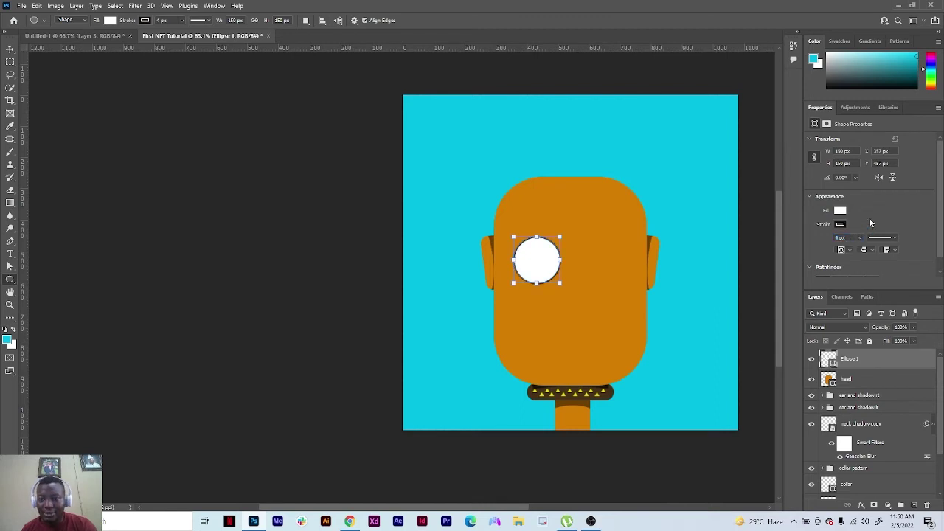
Change the eye circle's stroke color to dark brown from the recently used colors
{"action": "key", "text": "v"}
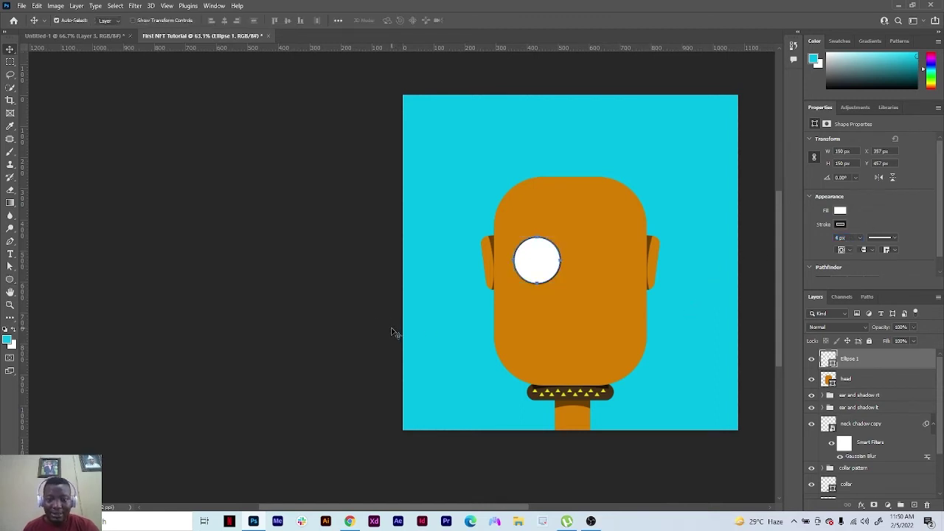
{"action": "left_click", "coordinate": [362, 363]}
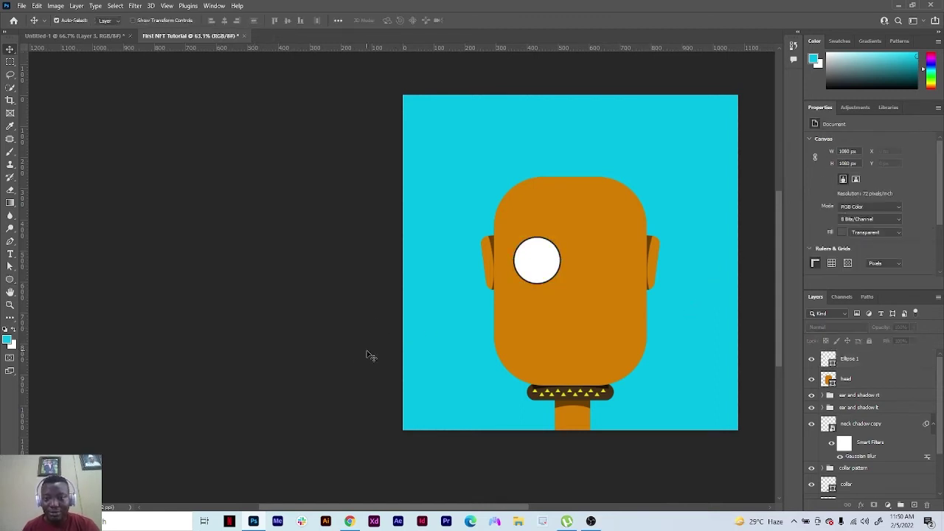
{"action": "left_click", "coordinate": [558, 283]}
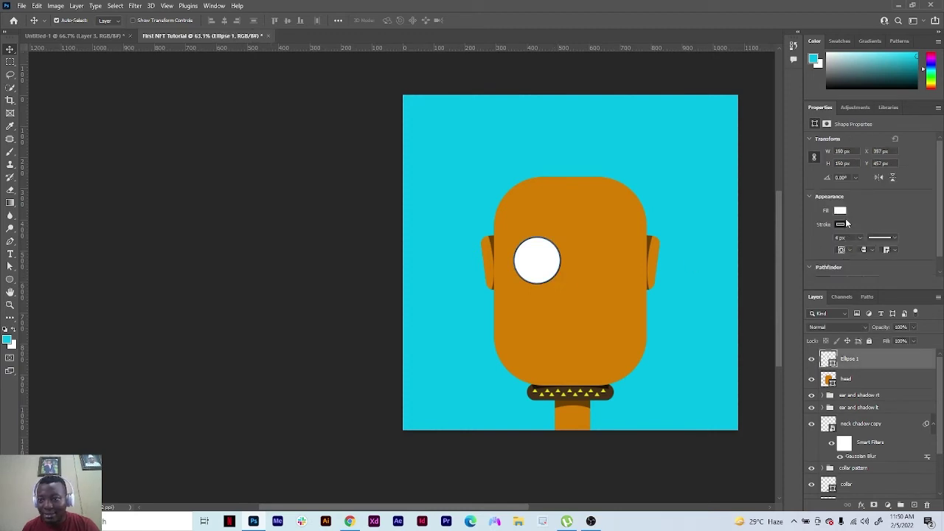
{"action": "left_click", "coordinate": [841, 224]}
{"action": "left_click", "coordinate": [844, 278]}
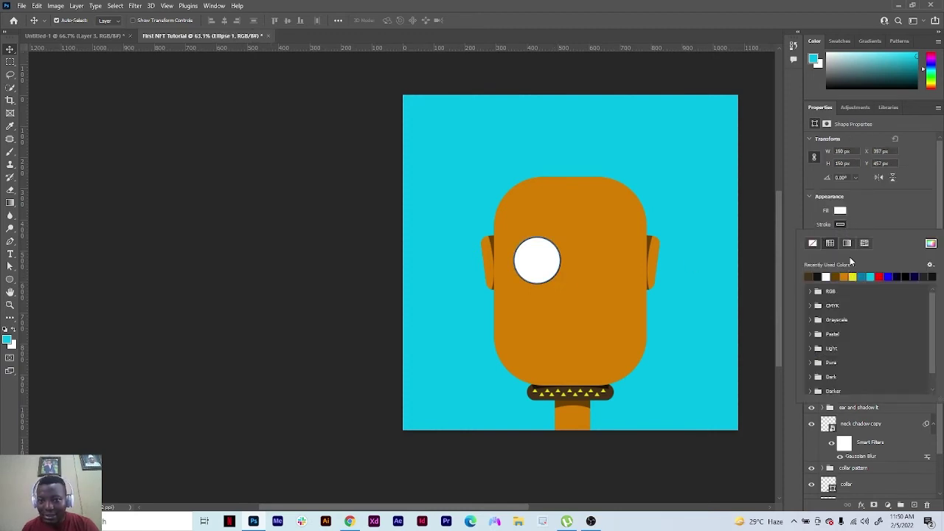
{"action": "left_click", "coordinate": [439, 344]}
{"action": "left_click", "coordinate": [455, 341]}
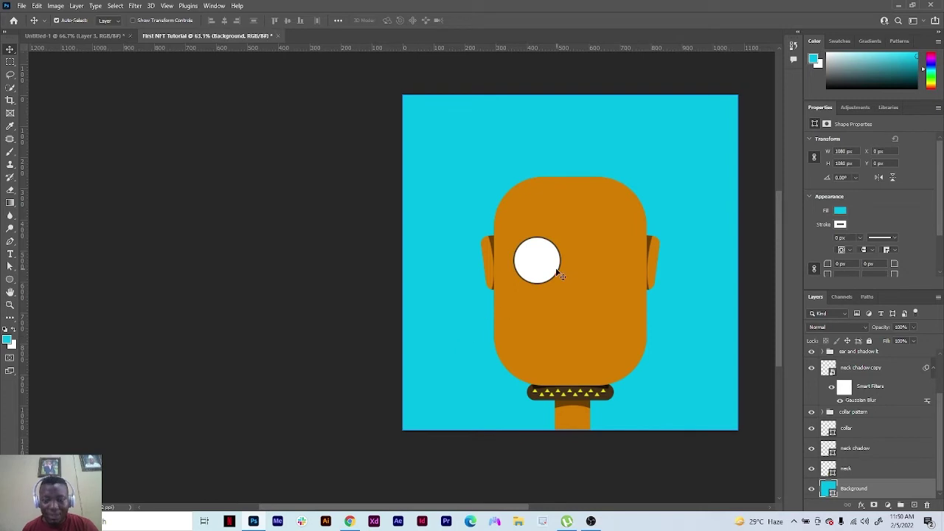
Duplicate the eye circle horizontally to the right half of the face and shift the original eye 10 px left
{"action": "left_click_drag", "start_coordinate": [539, 267], "coordinate": [607, 266]}
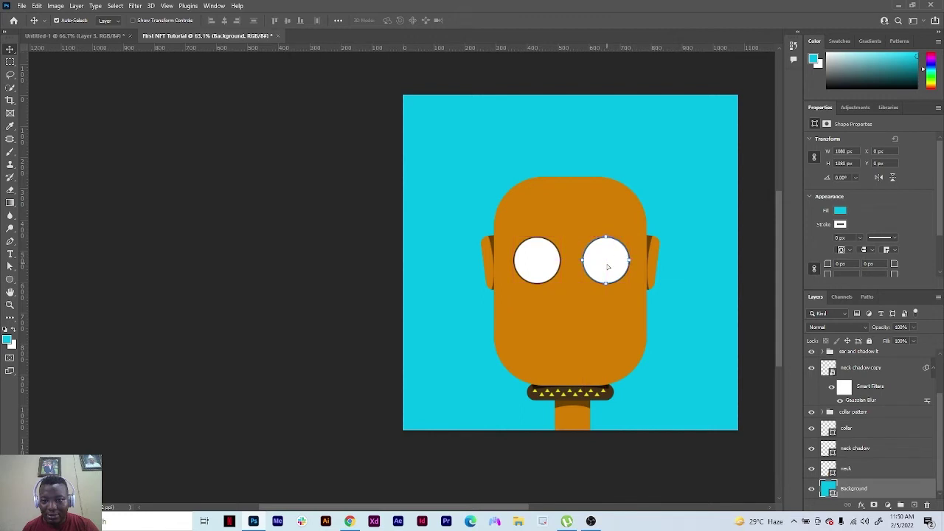
{"action": "left_click", "coordinate": [536, 269]}
{"action": "key", "text": "shift+Left"}
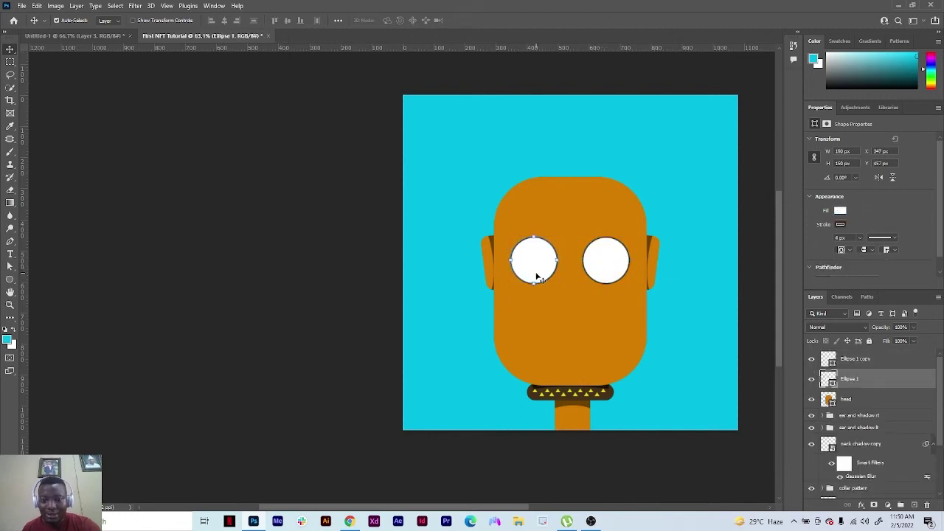
Rename the left eye layer "eye lt" and the right eye layer "eye rt"
{"action": "double_click", "coordinate": [852, 379]}
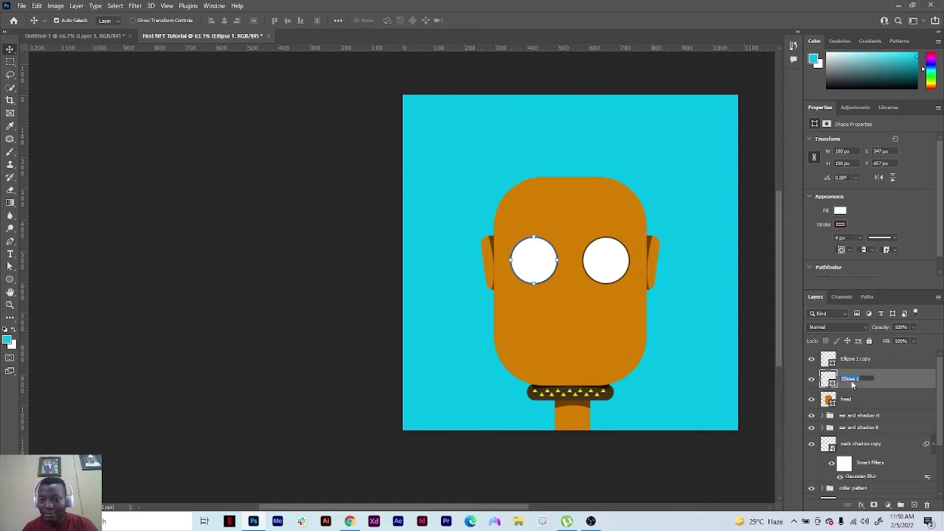
{"action": "type", "text": "eye lt"}
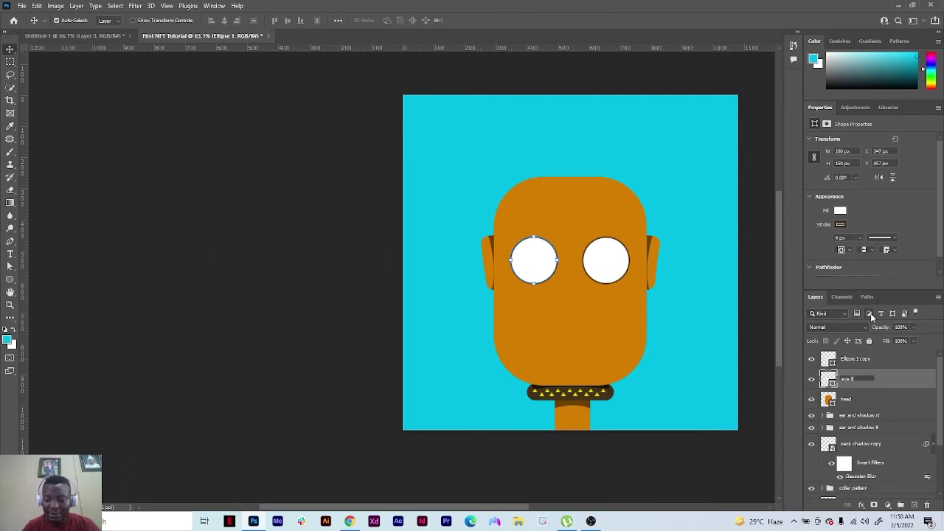
{"action": "key", "text": "Return"}
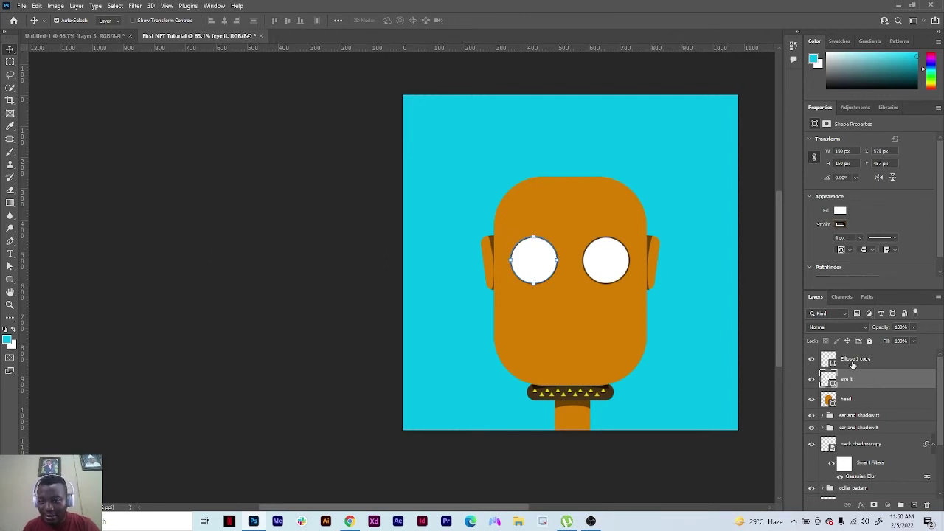
{"action": "double_click", "coordinate": [852, 362]}
{"action": "type", "text": "eye"}
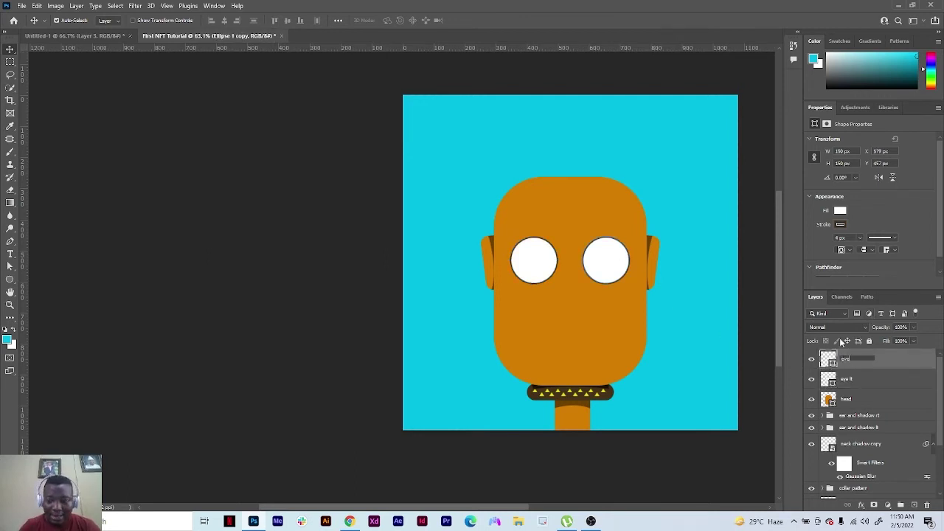
{"action": "type", "text": " right"}
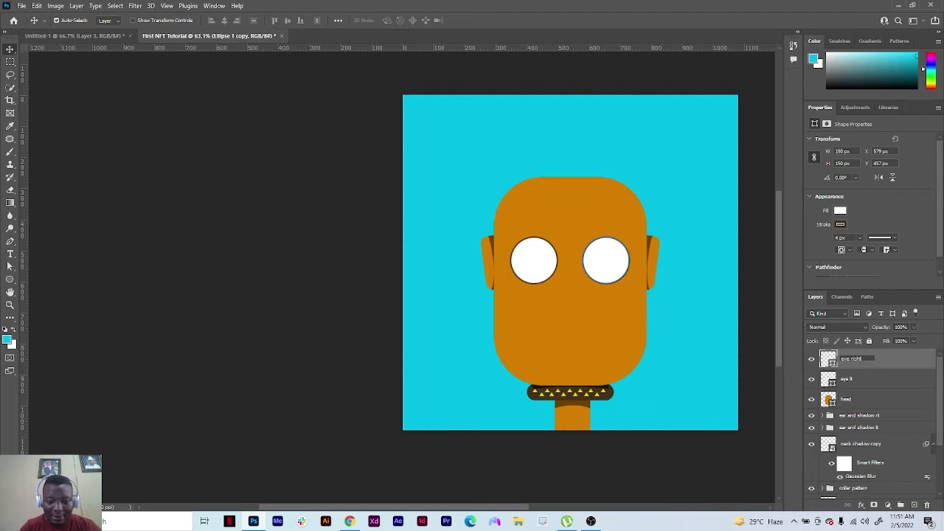
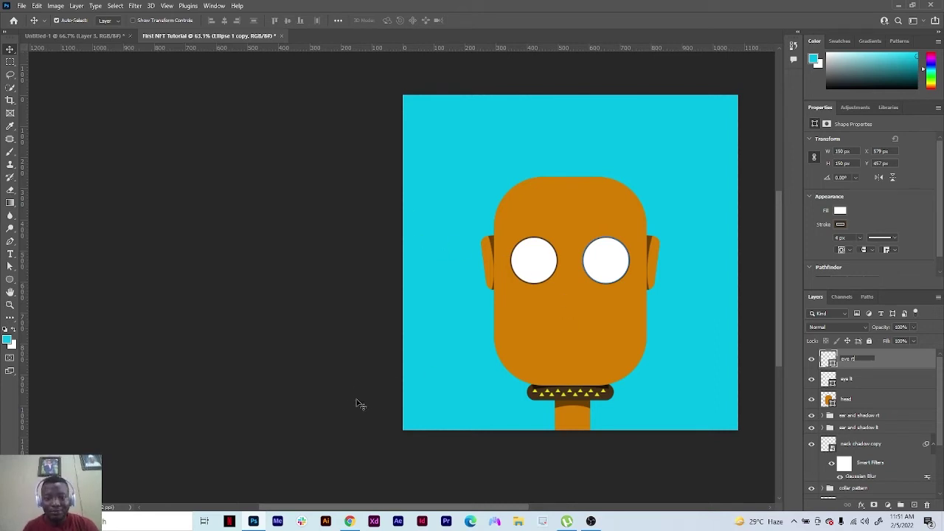
{"action": "key", "text": "Return"}
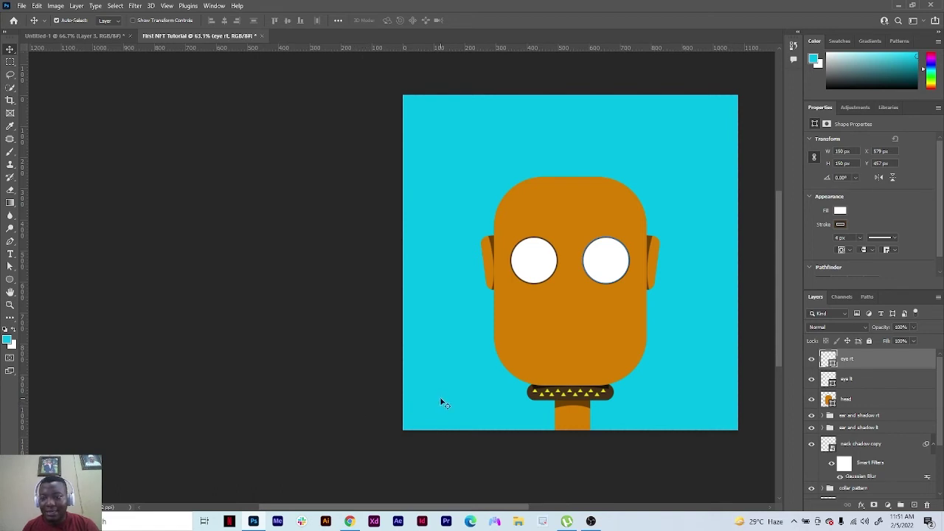
{"action": "left_click", "coordinate": [12, 281]}
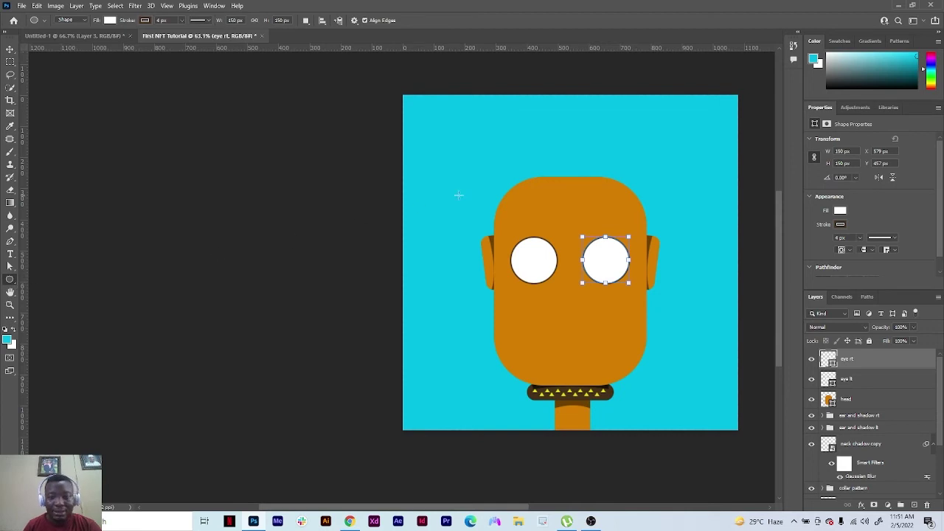
{"action": "left_click_drag", "start_coordinate": [438, 141], "coordinate": [445, 152]}
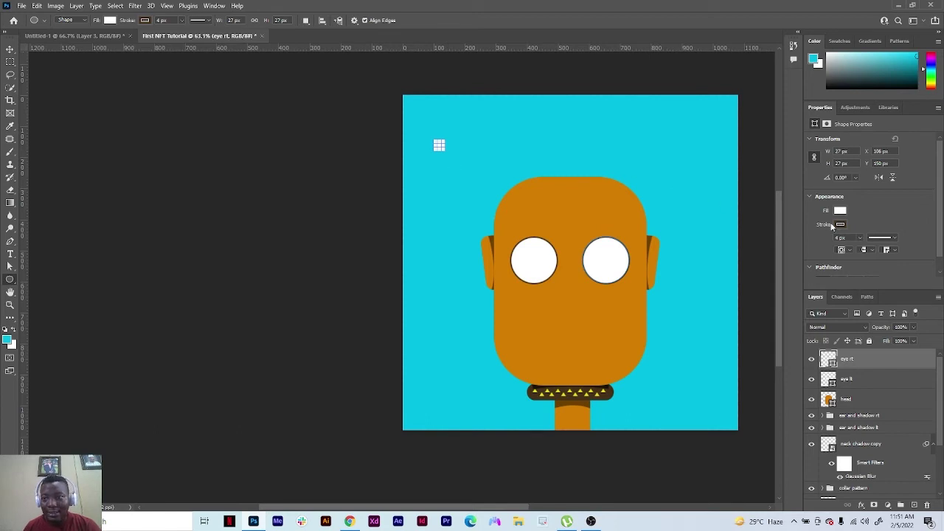
{"action": "left_click", "coordinate": [840, 211]}
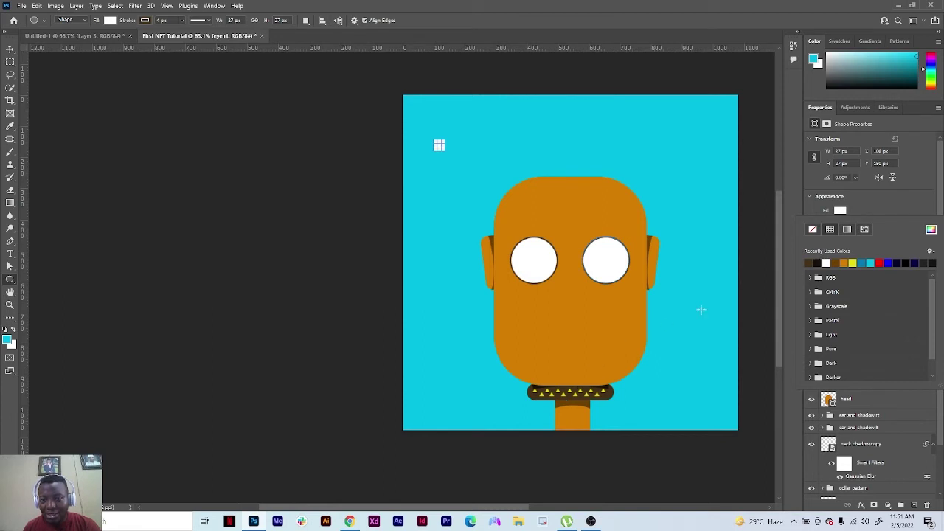
{"action": "left_click", "coordinate": [810, 263]}
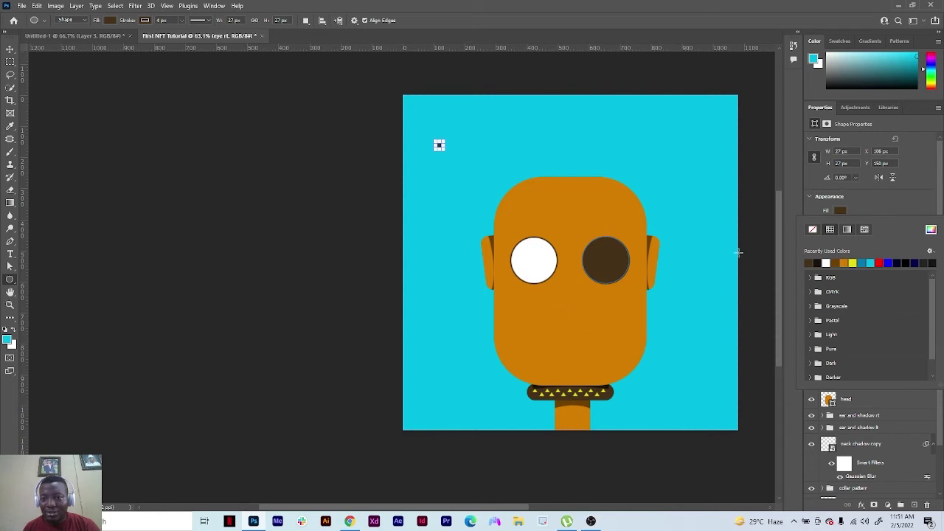
{"action": "left_click", "coordinate": [875, 212]}
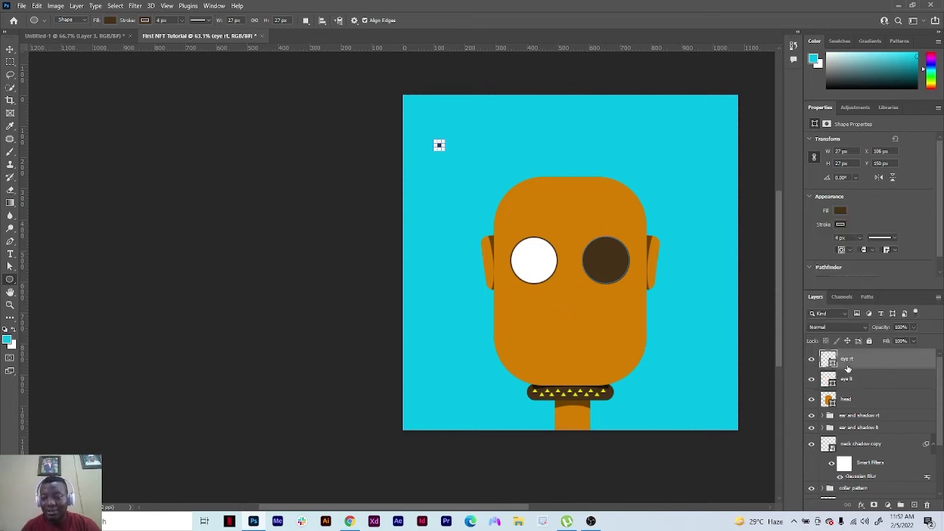
{"action": "key", "text": "ctrl+z"}
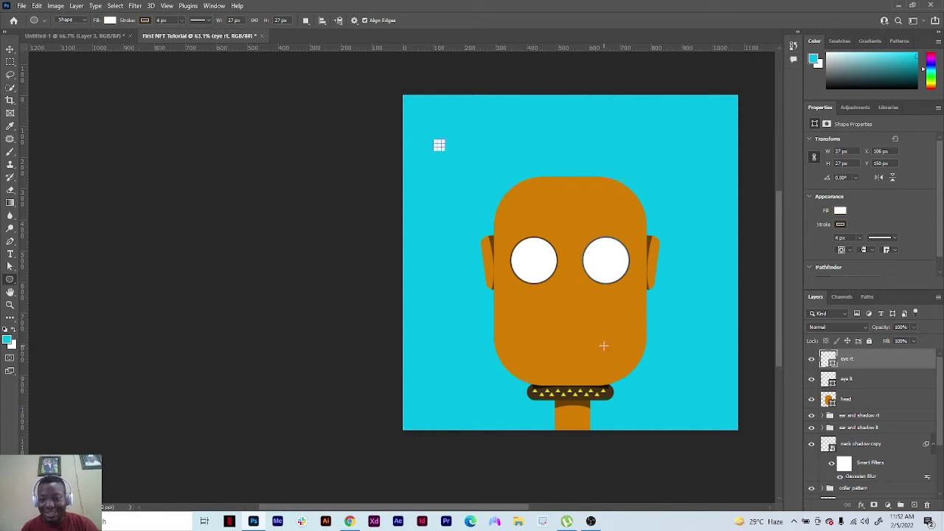
{"action": "key", "text": "ctrl+z"}
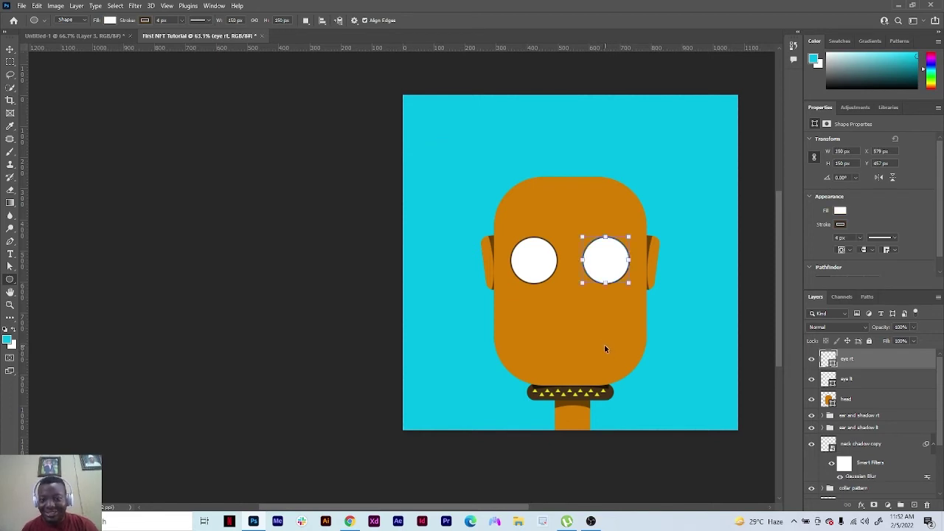
On a new layer, draw a circle about 25 px wide near the canvas's upper-left corner and fill it with the recently used dark brown
{"action": "left_click", "coordinate": [915, 506]}
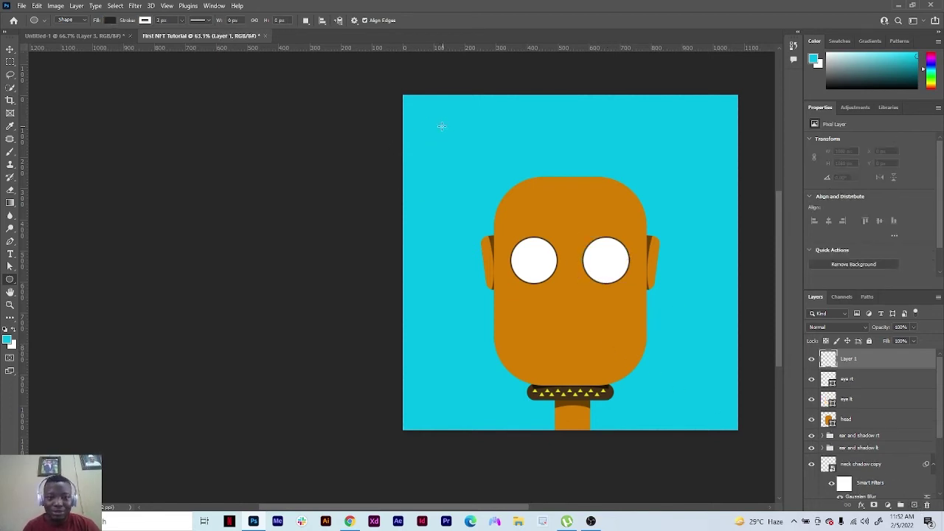
{"action": "left_click_drag", "start_coordinate": [425, 125], "coordinate": [435, 133]}
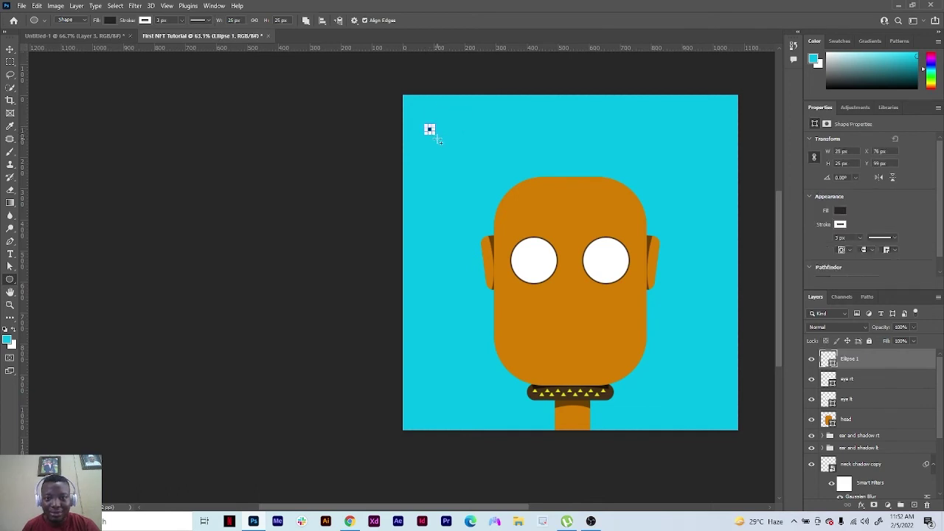
{"action": "left_click", "coordinate": [840, 210]}
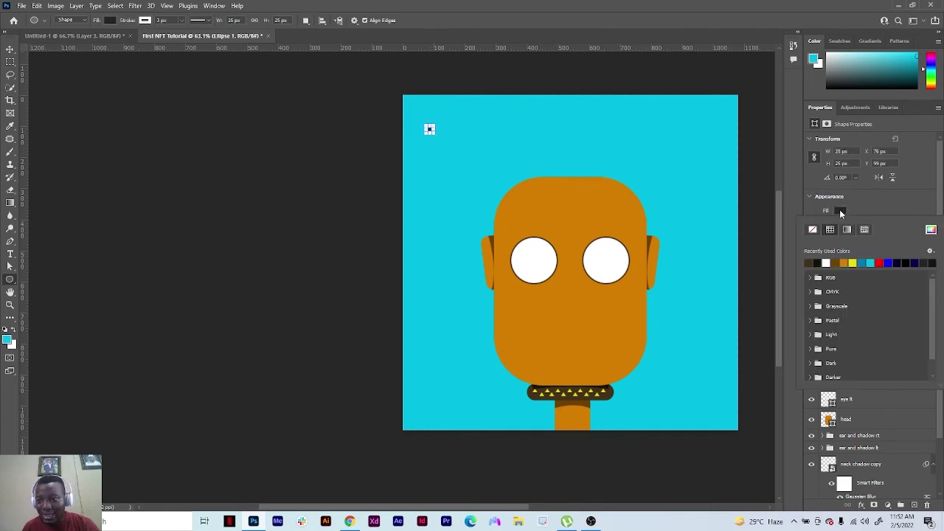
{"action": "left_click", "coordinate": [810, 263]}
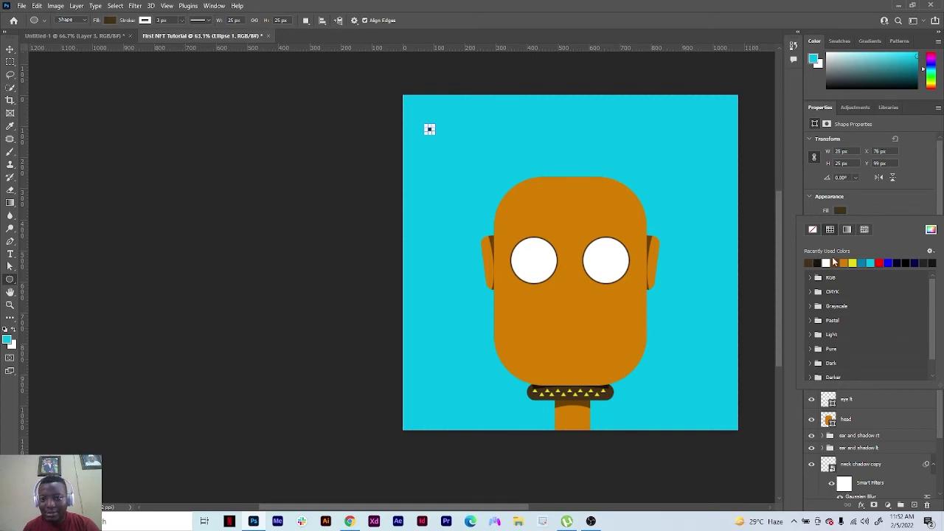
{"action": "left_click", "coordinate": [885, 199]}
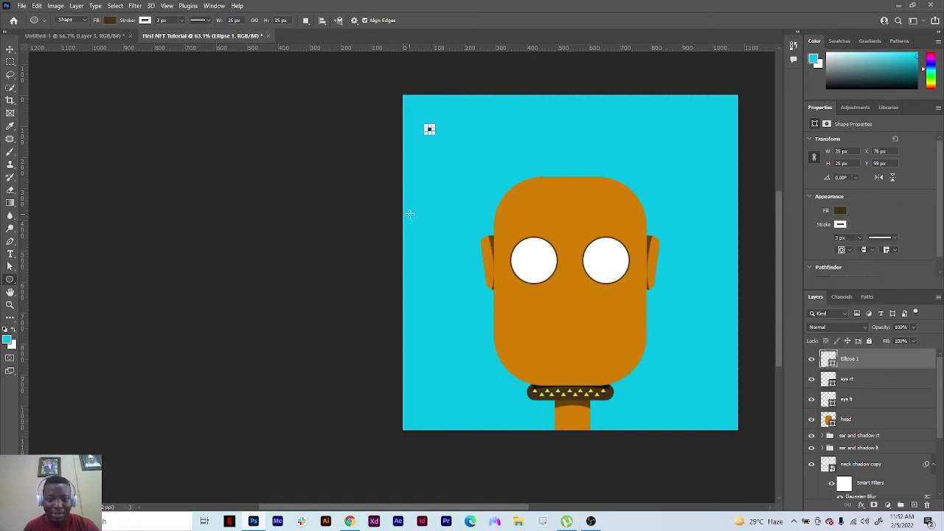
Move the small dark brown circle to the center of the right white eye
{"action": "left_click", "coordinate": [9, 52]}
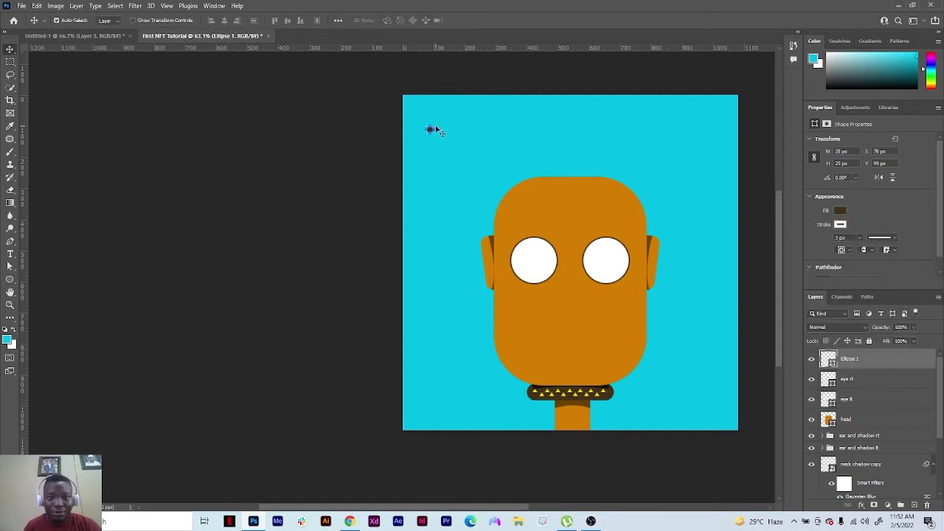
{"action": "left_click_drag", "start_coordinate": [433, 130], "coordinate": [607, 259]}
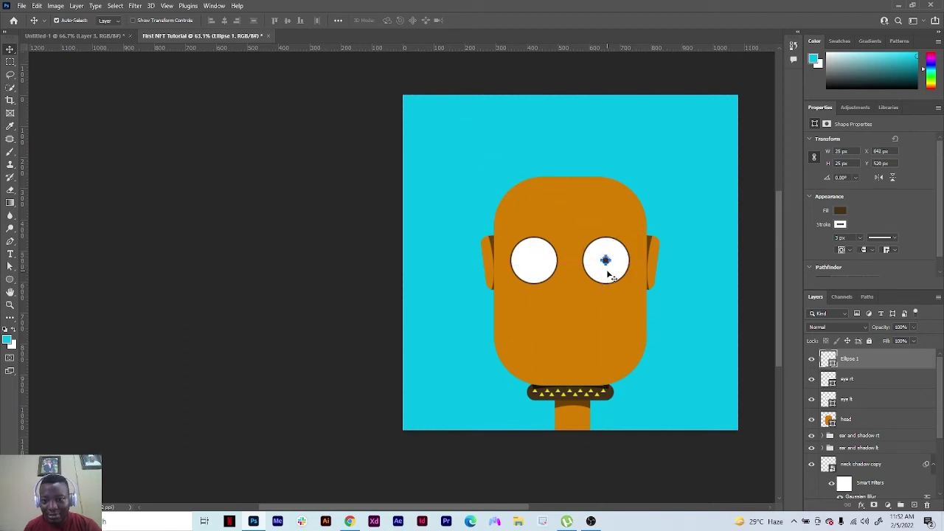
{"action": "left_click", "coordinate": [281, 324]}
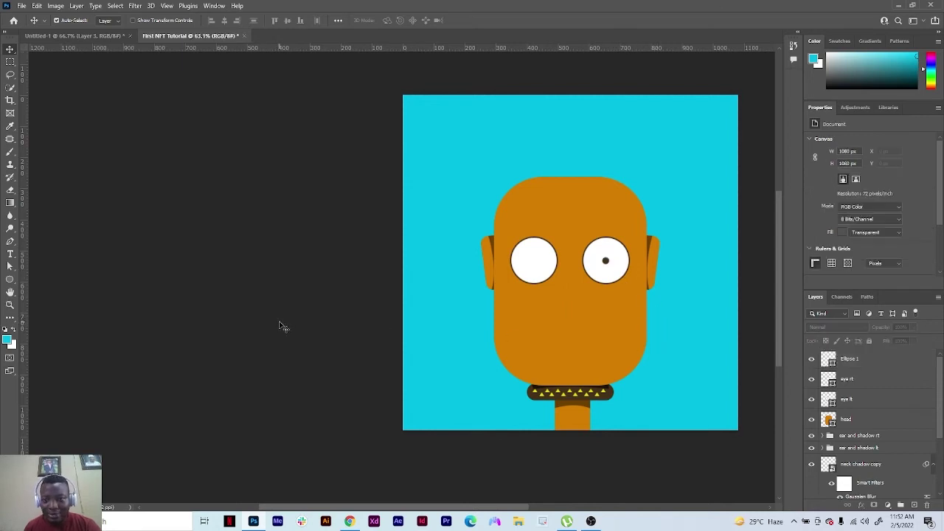
Rename the small brown circle's layer "iris rt"
{"action": "double_click", "coordinate": [851, 359]}
{"action": "type", "text": "ir"}
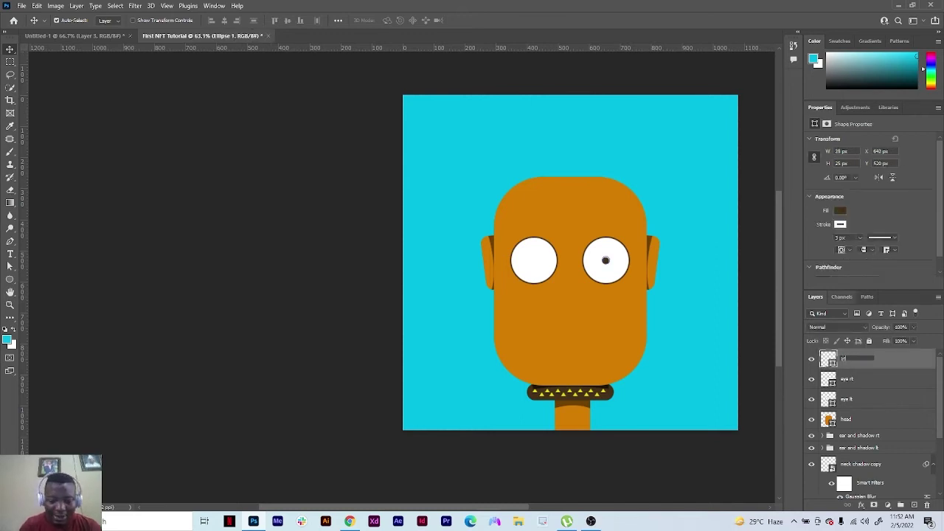
{"action": "type", "text": "is"}
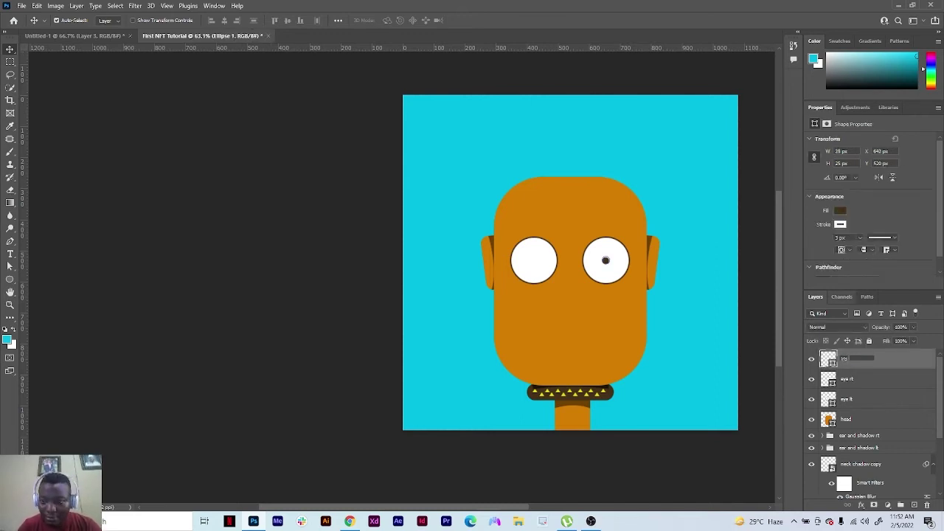
{"action": "type", "text": " rt"}
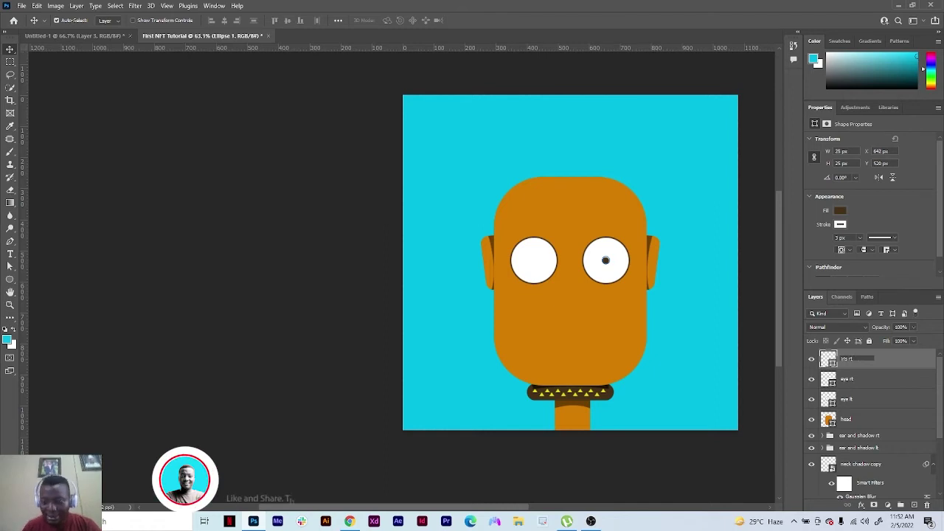
{"action": "key", "text": "Return"}
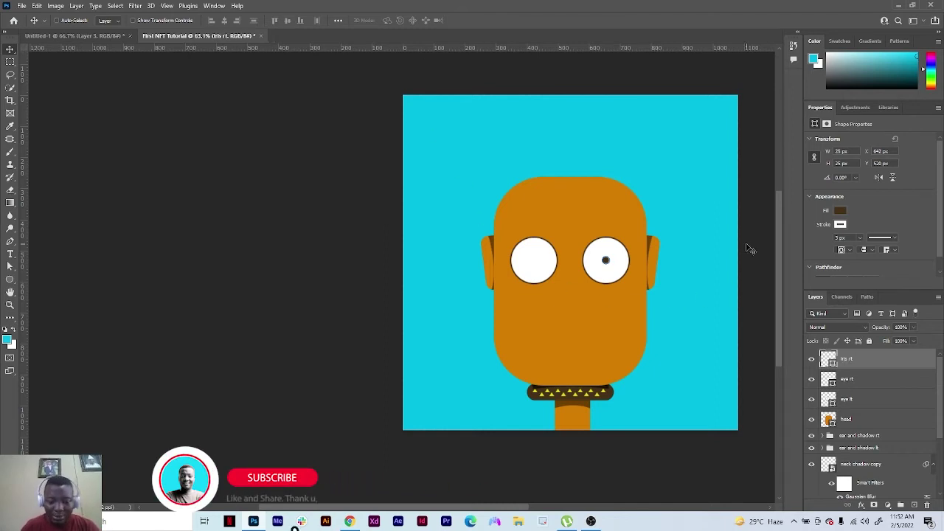
Duplicate the right iris and move the copy horizontally to the center of the left eye
{"action": "key", "text": "ctrl+j"}
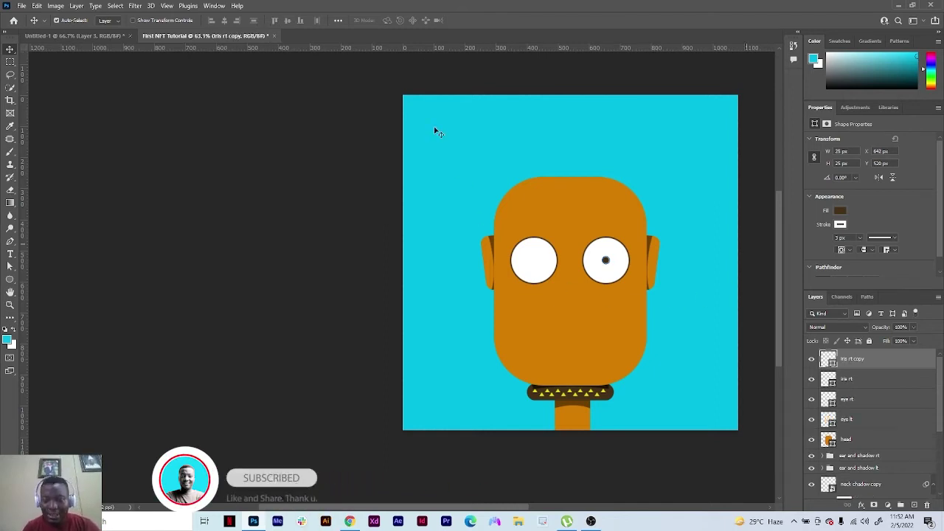
{"action": "key", "text": "ctrl+t"}
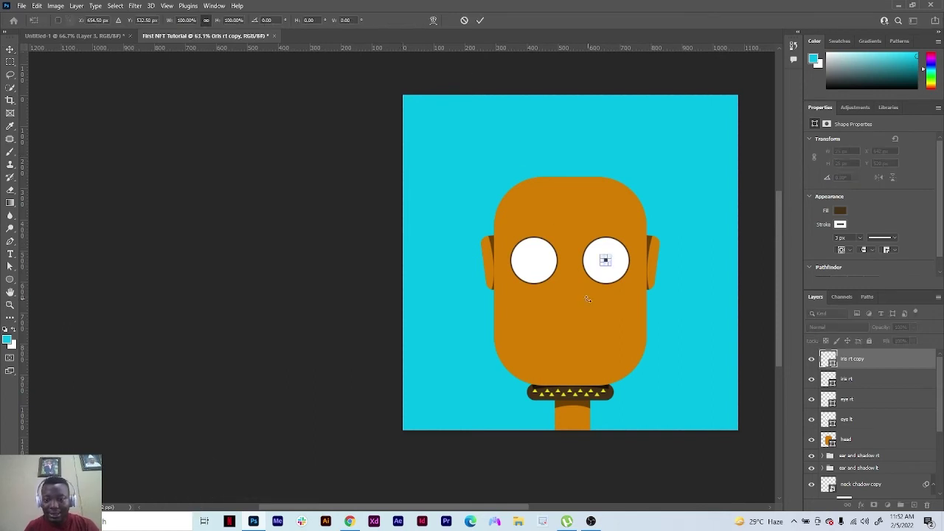
{"action": "left_click_drag", "start_coordinate": [606, 263], "coordinate": [533, 262]}
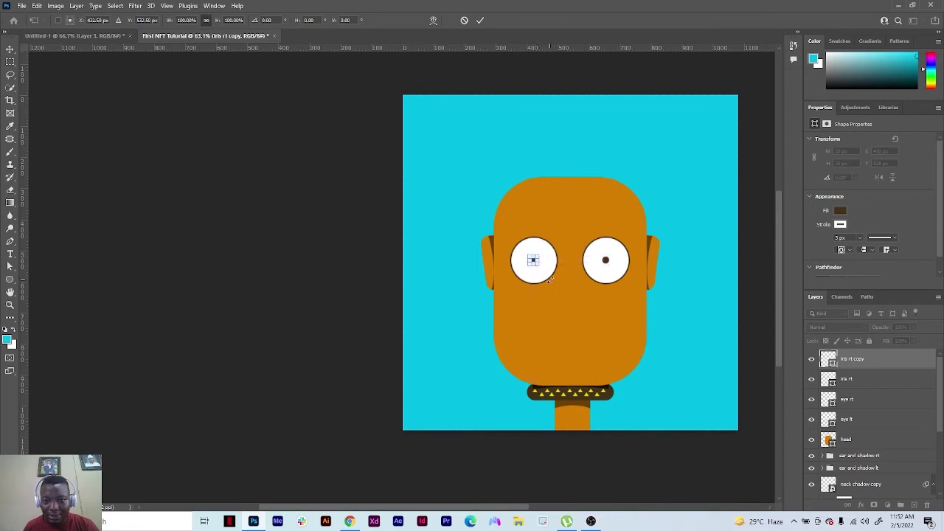
Rename the copied iris layer "iris lt" and deselect it
{"action": "left_click", "coordinate": [854, 361]}
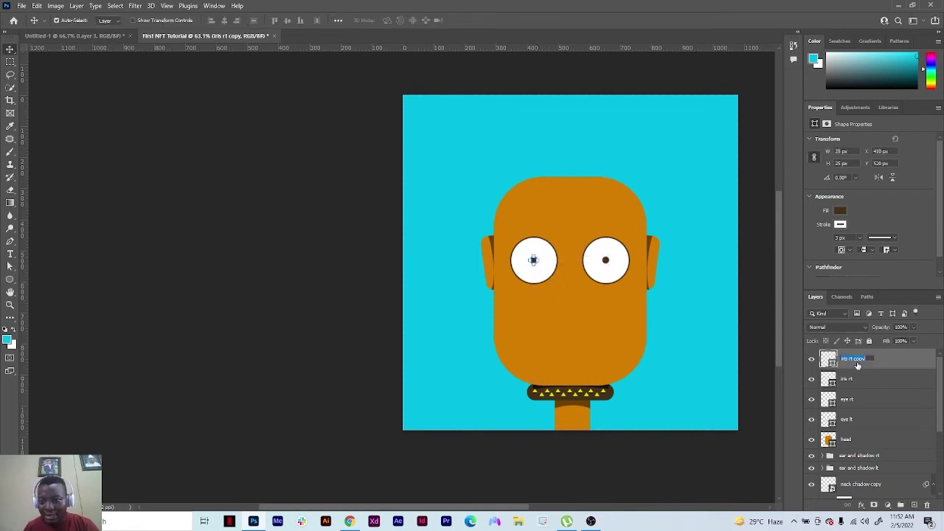
{"action": "double_click", "coordinate": [853, 359]}
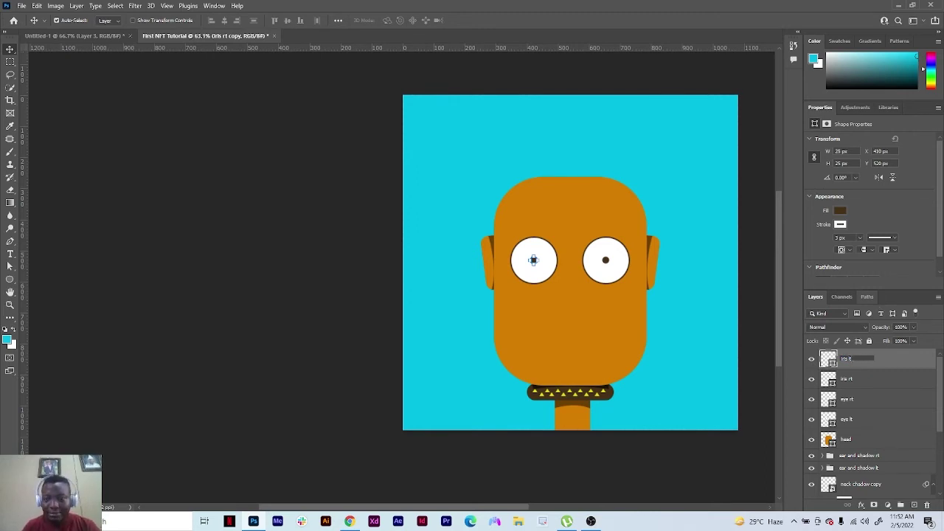
{"action": "key", "text": "Return"}
{"action": "left_click", "coordinate": [248, 369]}
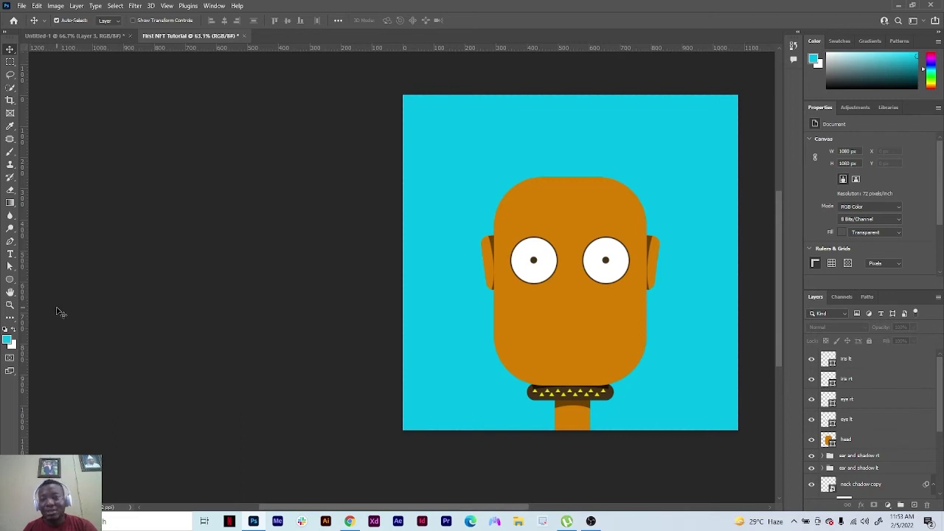
{"action": "left_click", "coordinate": [9, 247]}
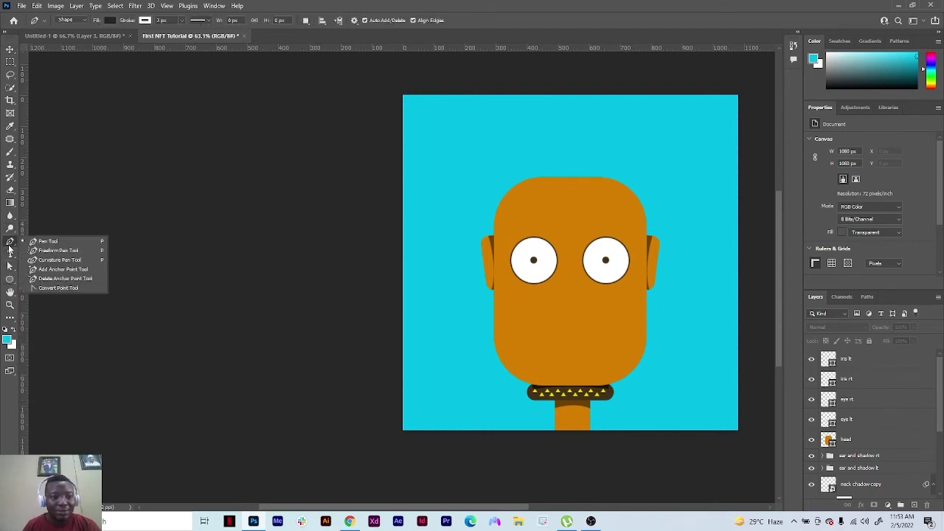
{"action": "left_click", "coordinate": [559, 281]}
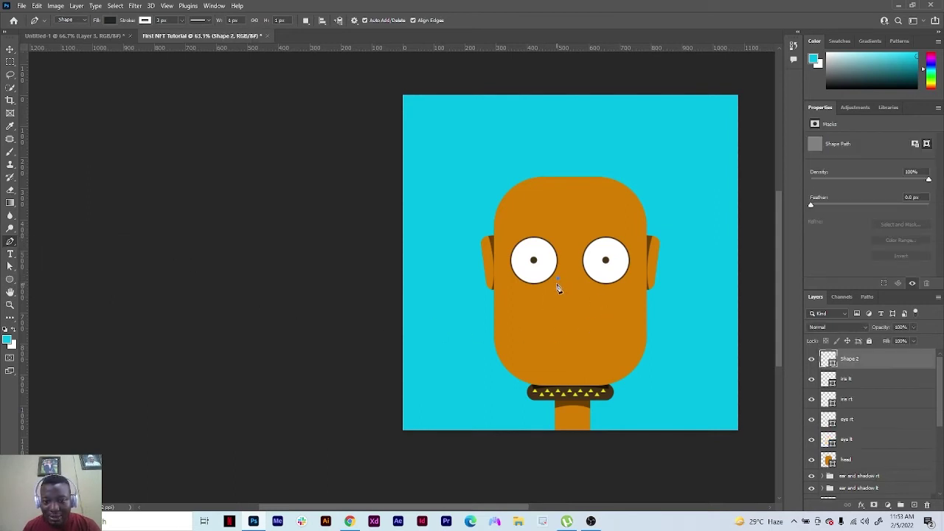
{"action": "key", "text": "ctrl+z"}
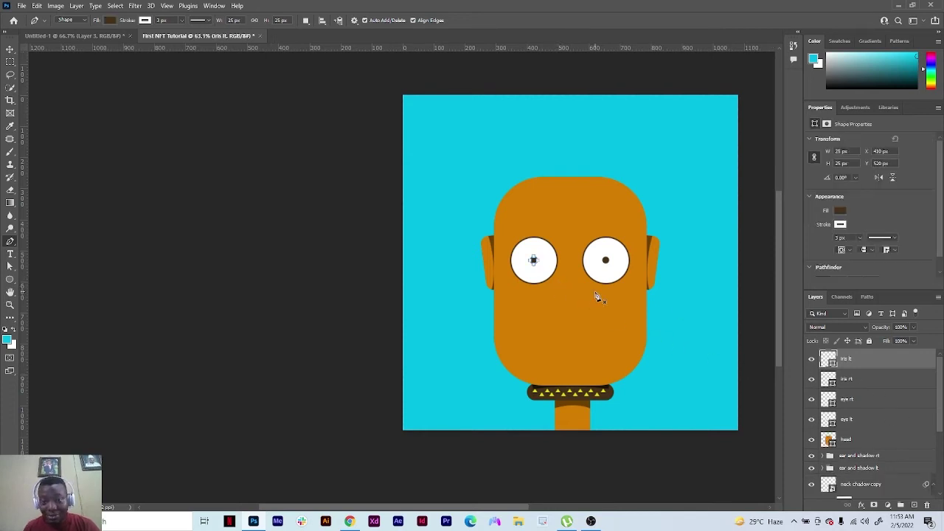
On a new layer, draw a curved nose shape about 105 px wide and 108 px tall below and between the eyes with the Pen tool
{"action": "left_click", "coordinate": [915, 505]}
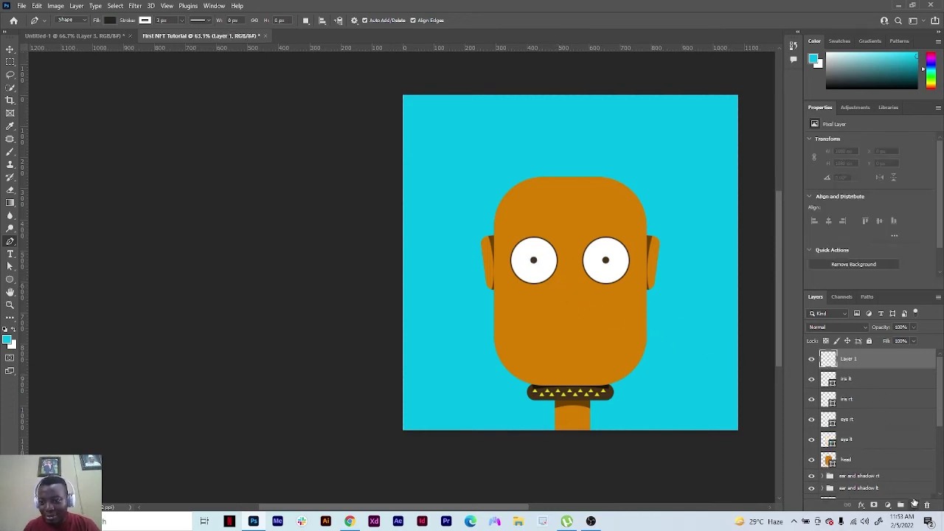
{"action": "left_click", "coordinate": [562, 278]}
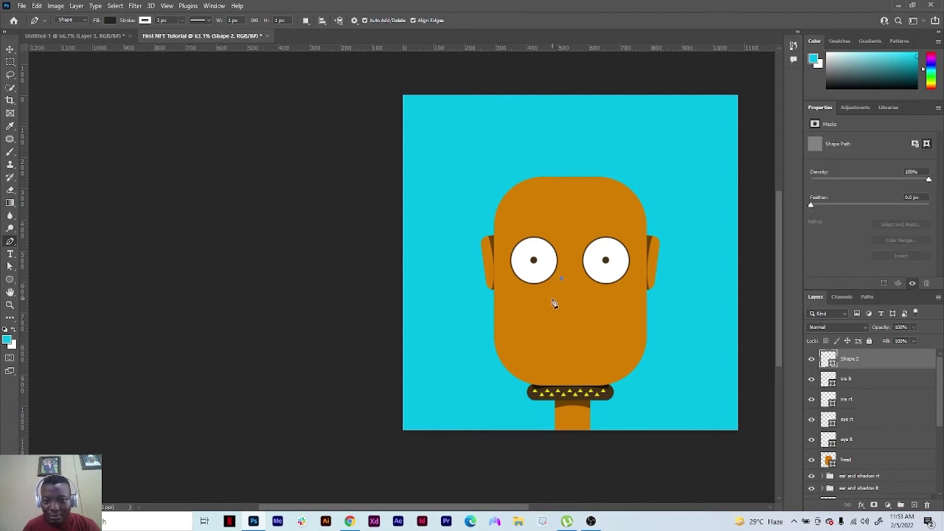
{"action": "left_click", "coordinate": [553, 299]}
{"action": "left_click_drag", "start_coordinate": [544, 306], "coordinate": [574, 315]}
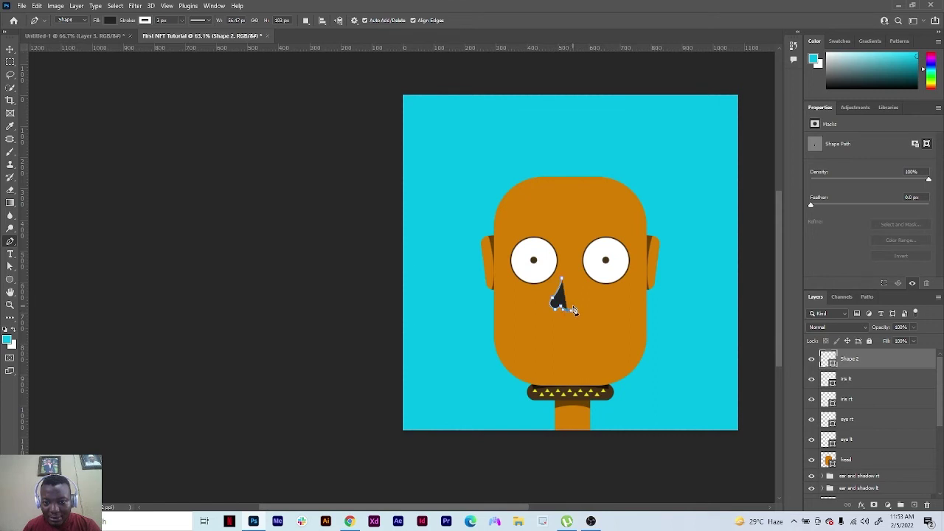
{"action": "left_click", "coordinate": [572, 307]}
{"action": "left_click", "coordinate": [579, 313]}
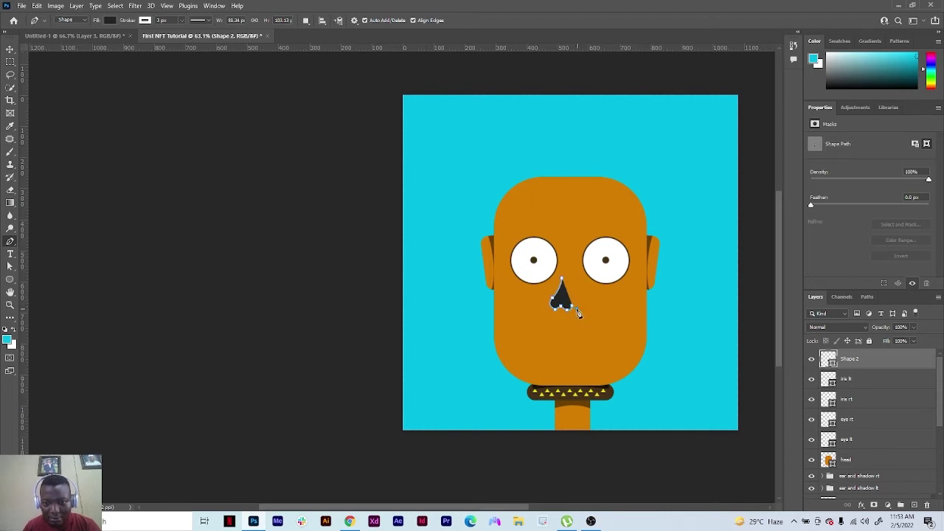
{"action": "left_click_drag", "start_coordinate": [579, 313], "coordinate": [582, 302]}
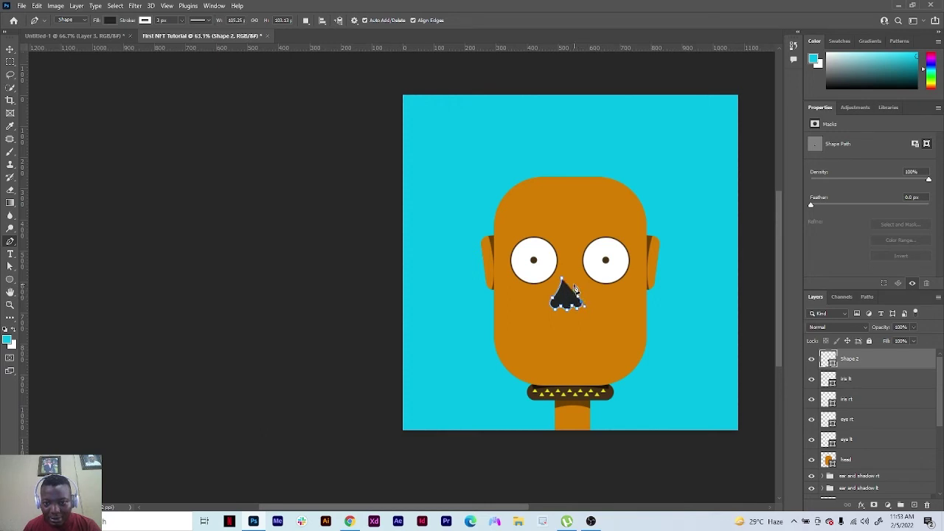
{"action": "left_click_drag", "start_coordinate": [574, 282], "coordinate": [573, 260]}
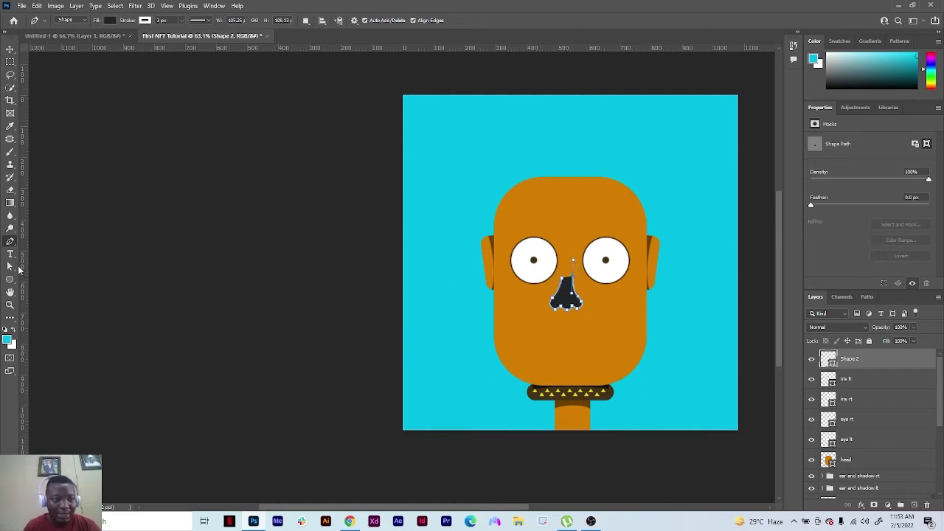
{"action": "left_click", "coordinate": [11, 266]}
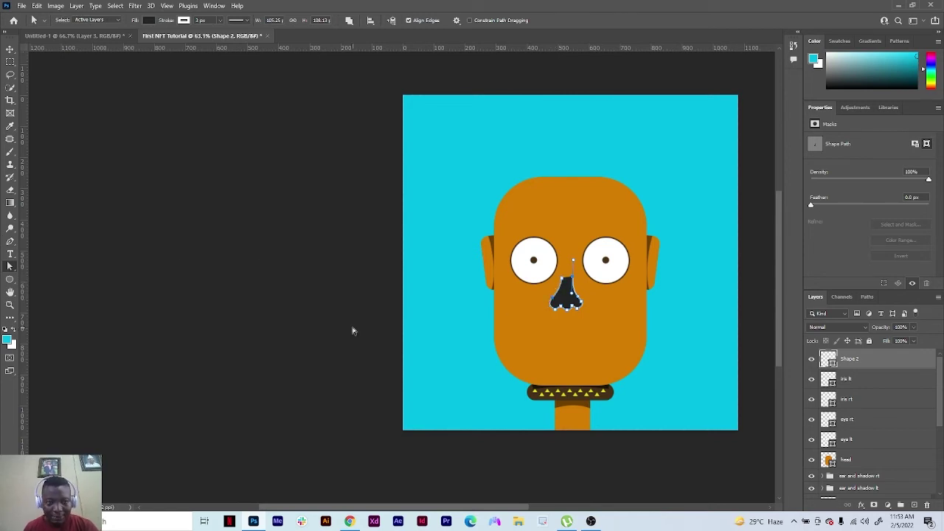
Raise the nose shape's upper-left anchor point to make the nose's top edge horizontal
{"action": "left_click", "coordinate": [11, 304]}
{"action": "left_click_drag", "start_coordinate": [569, 281], "coordinate": [636, 276]}
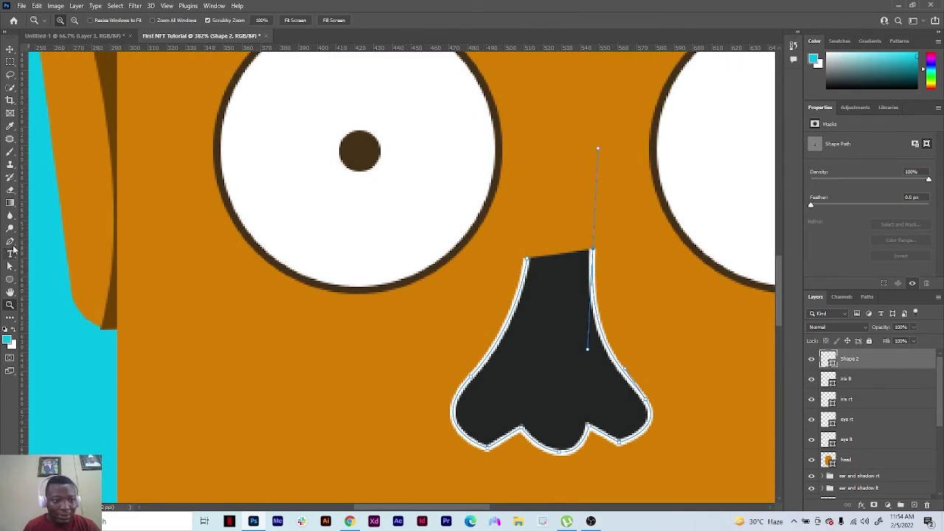
{"action": "left_click", "coordinate": [10, 267]}
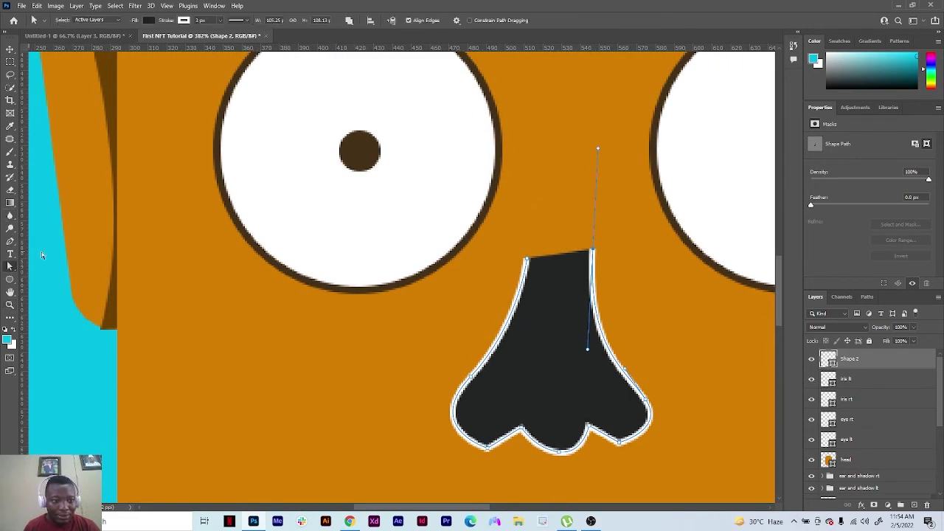
{"action": "left_click", "coordinate": [527, 258]}
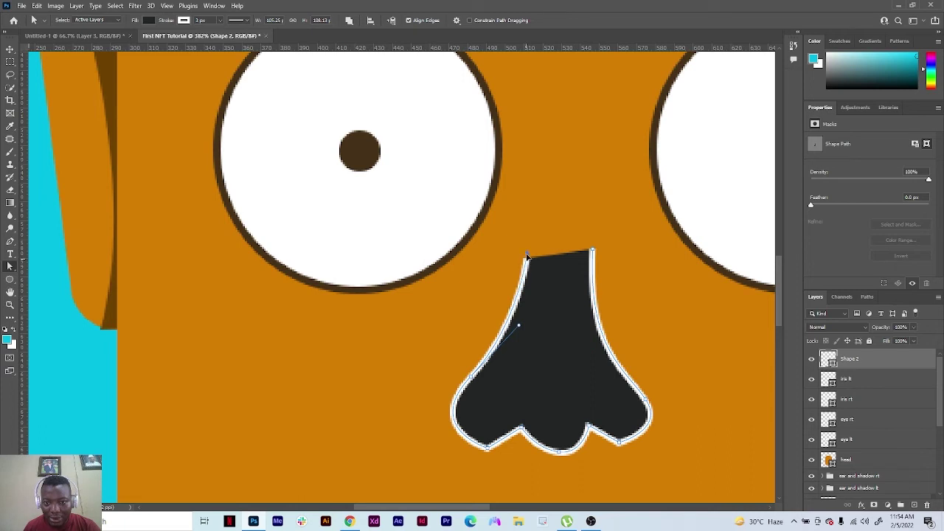
{"action": "left_click_drag", "start_coordinate": [528, 251], "coordinate": [528, 248]}
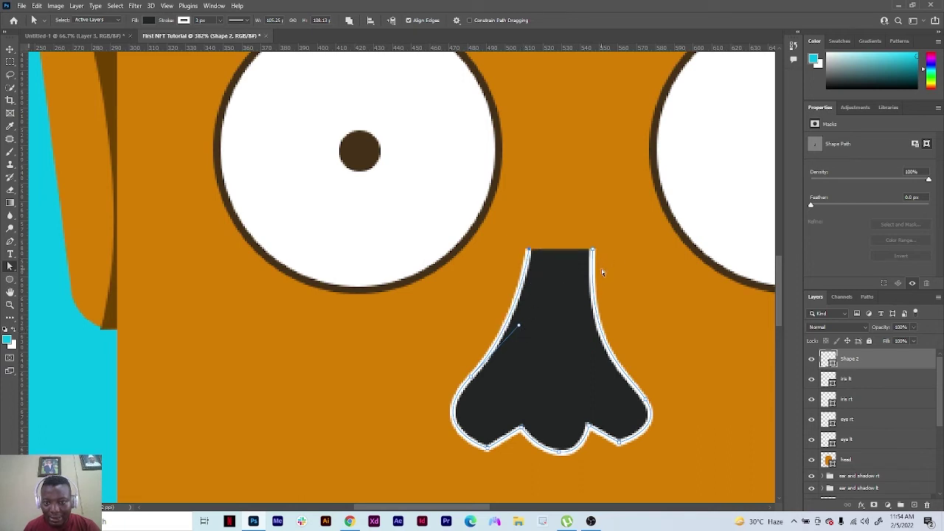
Reposition the anchor points along the nose's lower edge and right nostril to make the outline more symmetrical
{"action": "left_click", "coordinate": [488, 449]}
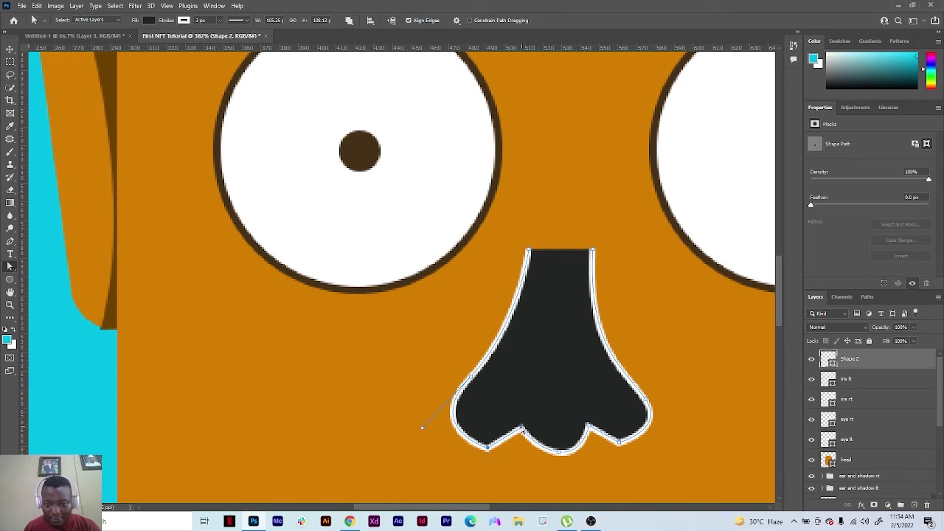
{"action": "left_click", "coordinate": [557, 452]}
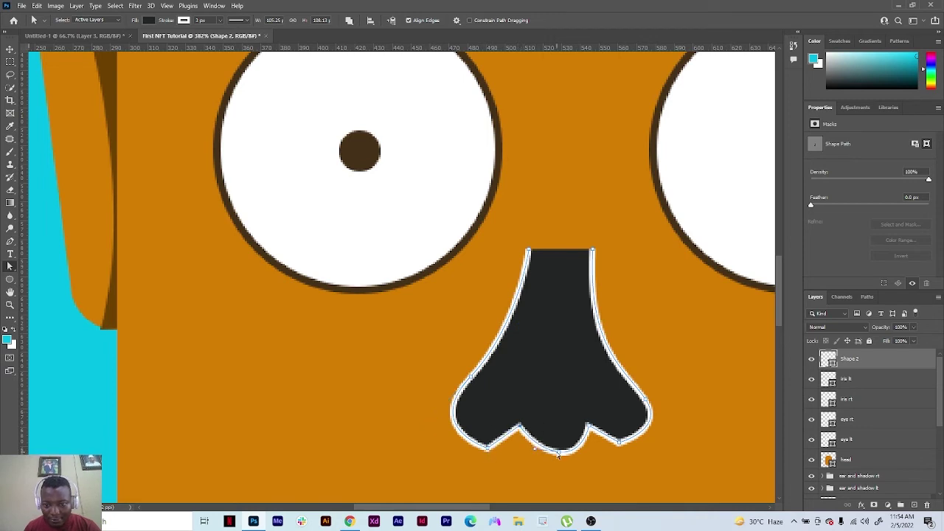
{"action": "left_click_drag", "start_coordinate": [559, 455], "coordinate": [564, 450]}
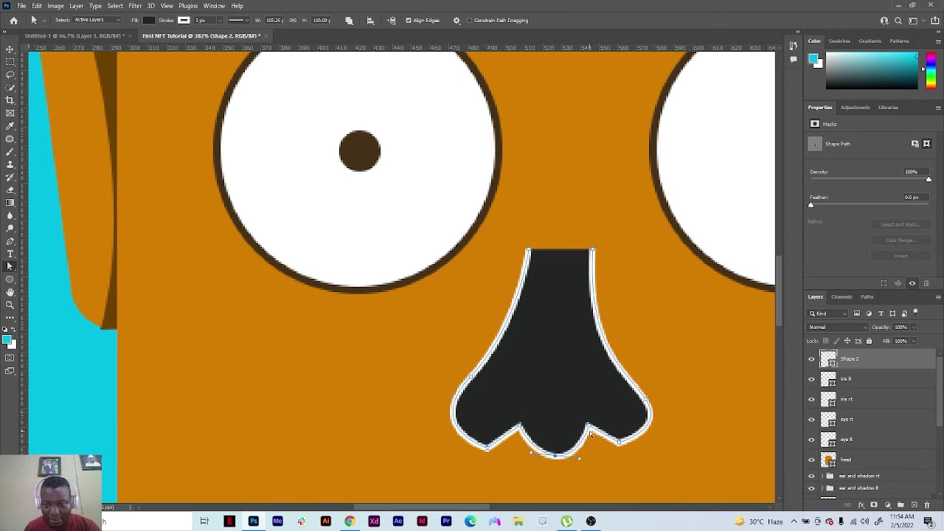
{"action": "left_click", "coordinate": [621, 444]}
{"action": "left_click_drag", "start_coordinate": [622, 448], "coordinate": [670, 435]}
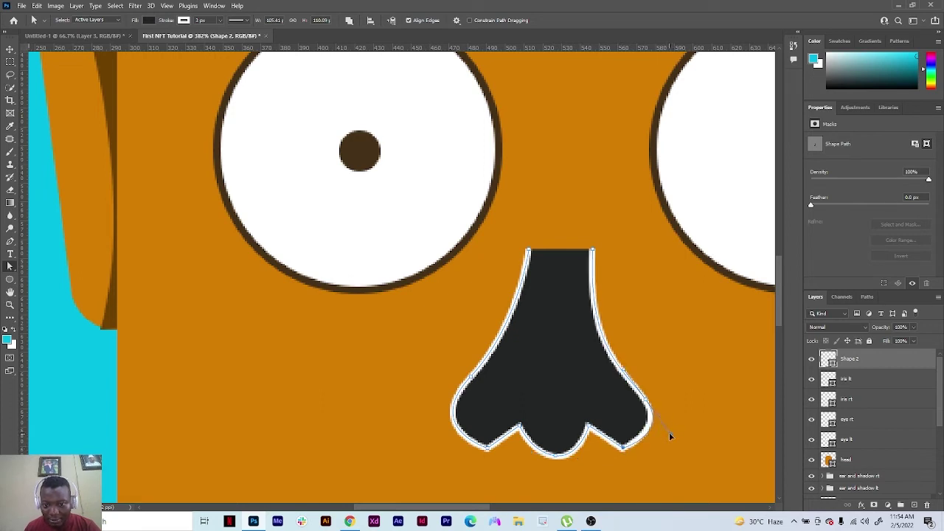
{"action": "left_click", "coordinate": [644, 397]}
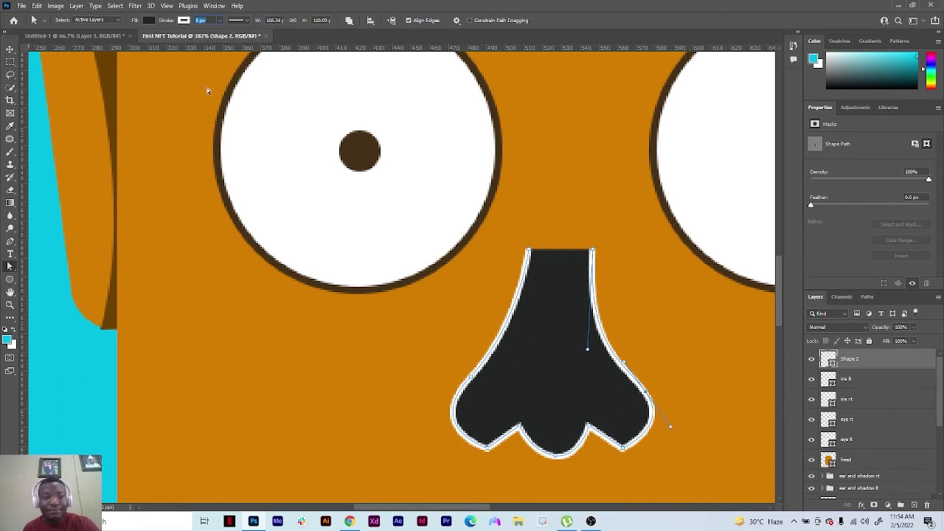
Set the nose's stroke to 0 px and fill it with the head's orange
{"action": "key", "text": "Return"}
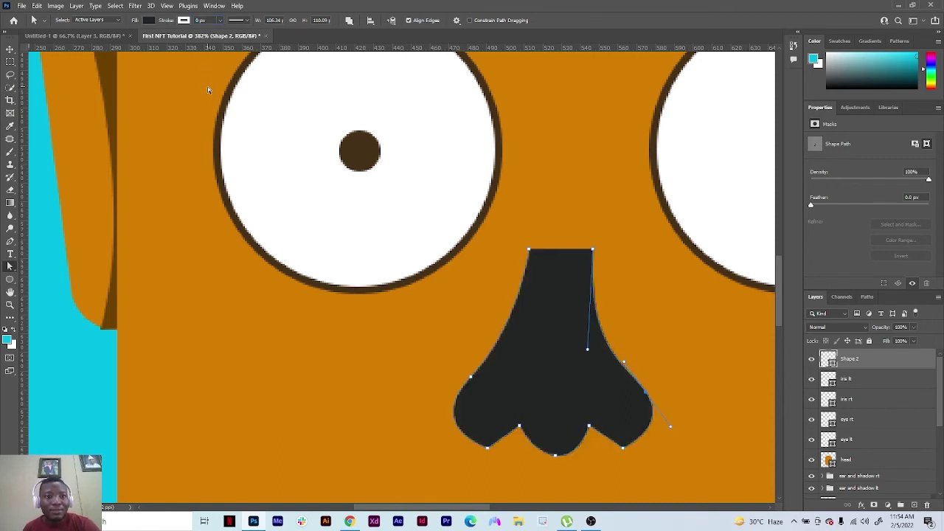
{"action": "left_click", "coordinate": [148, 21]}
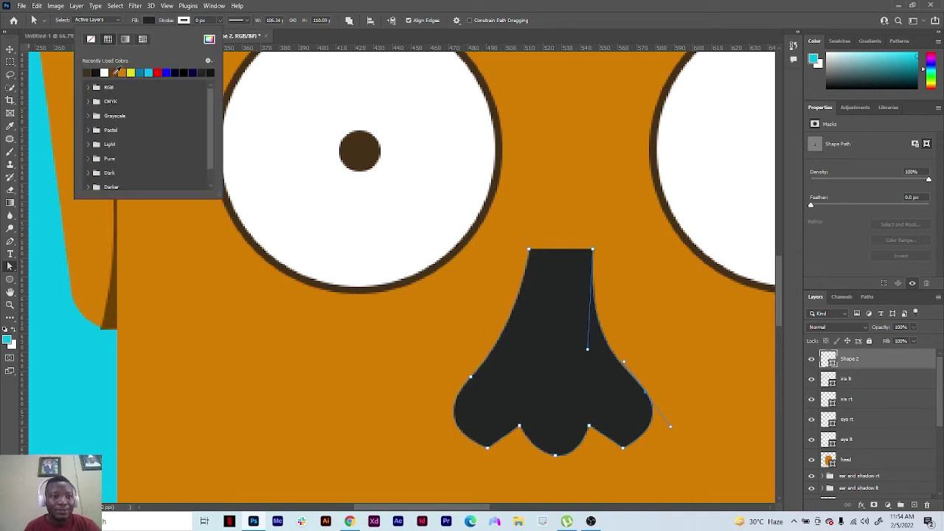
{"action": "left_click", "coordinate": [122, 72]}
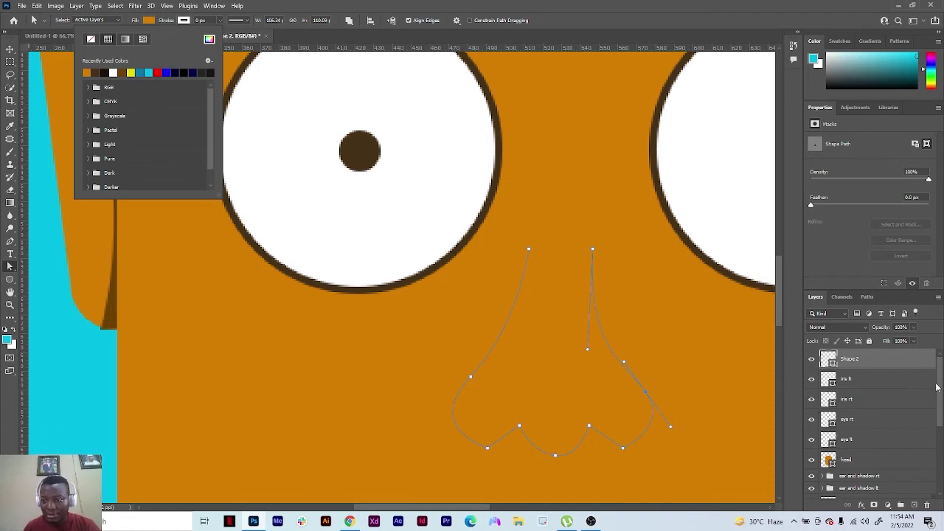
{"action": "left_click", "coordinate": [870, 365]}
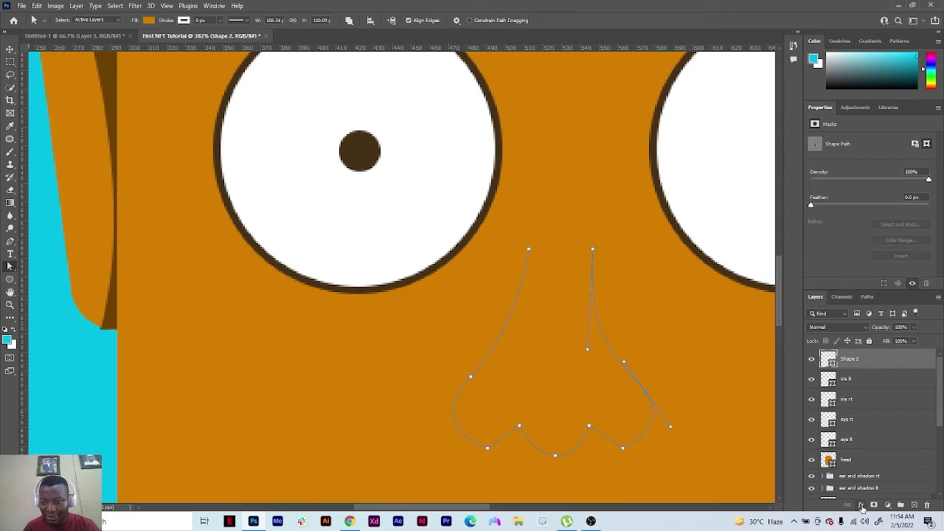
Add a drop shadow effect to the nose layer and set the shadow colour to dark brown #804c02
{"action": "left_click", "coordinate": [862, 506]}
{"action": "left_click", "coordinate": [884, 499]}
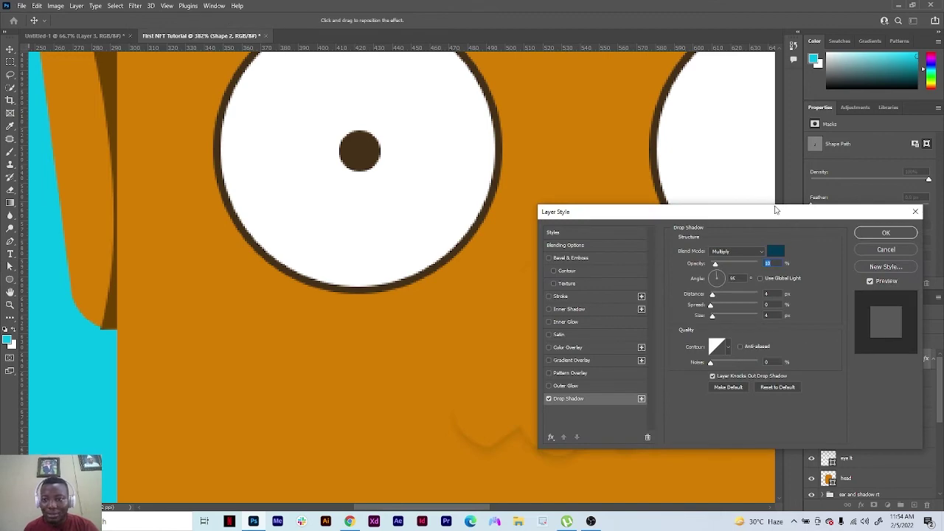
{"action": "left_click_drag", "start_coordinate": [775, 211], "coordinate": [881, 104]}
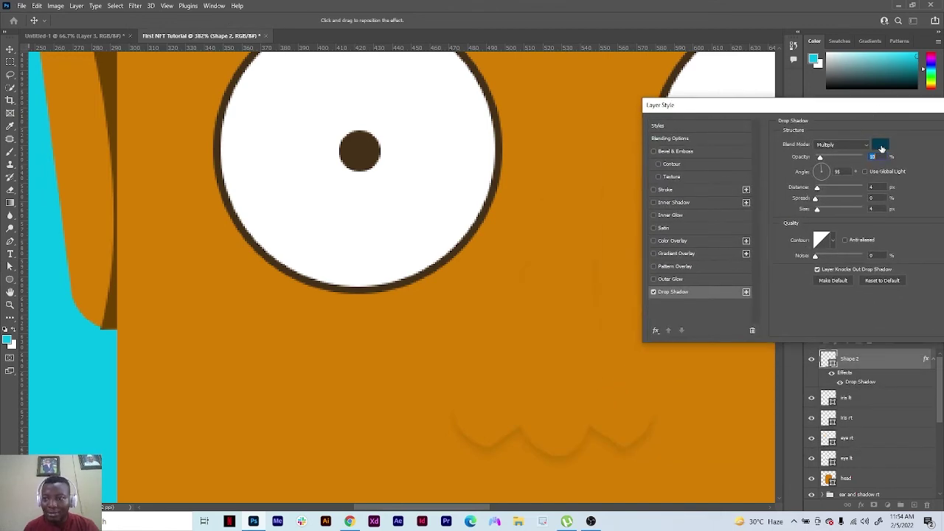
{"action": "left_click", "coordinate": [882, 148]}
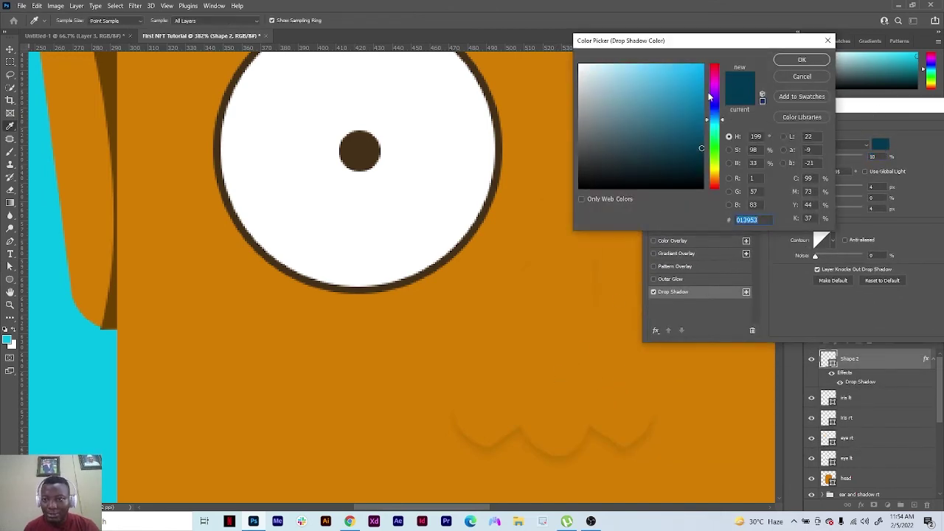
{"action": "left_click", "coordinate": [548, 342]}
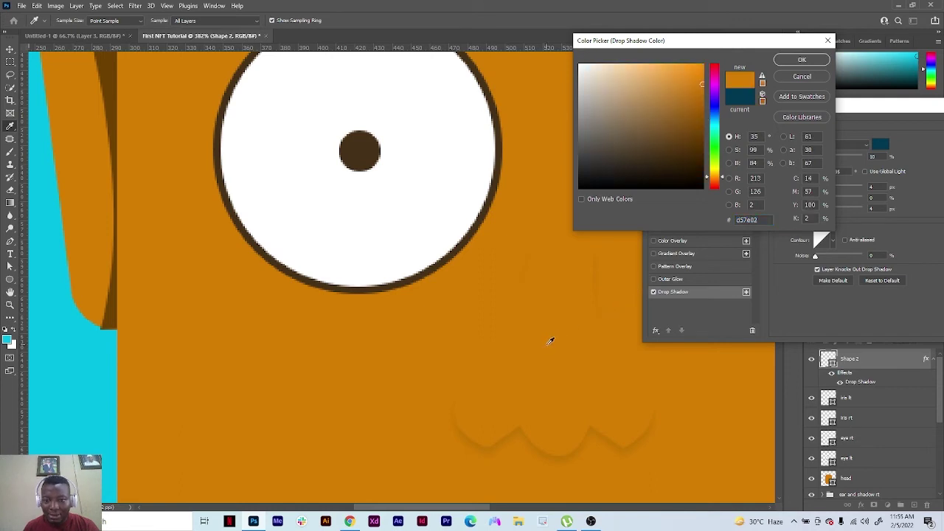
{"action": "left_click", "coordinate": [702, 119]}
{"action": "left_click", "coordinate": [702, 122]}
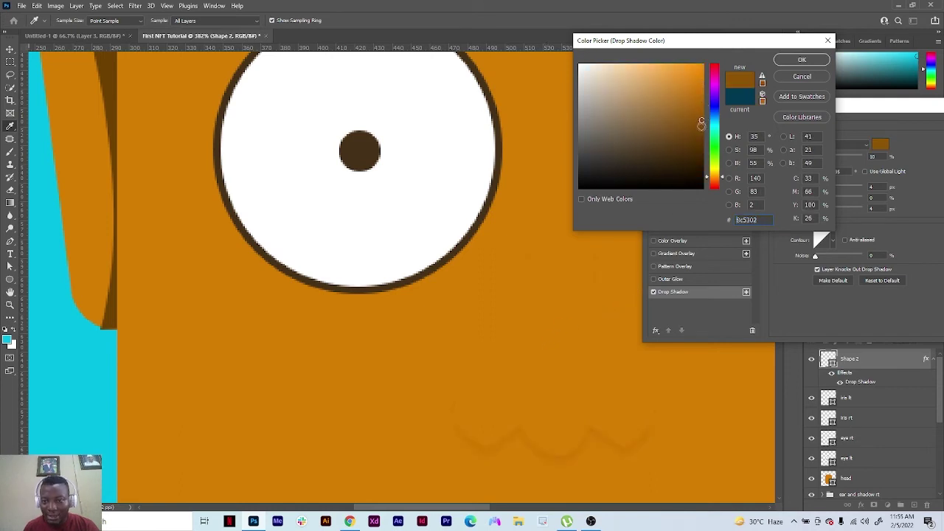
{"action": "left_click_drag", "start_coordinate": [702, 123], "coordinate": [703, 126]}
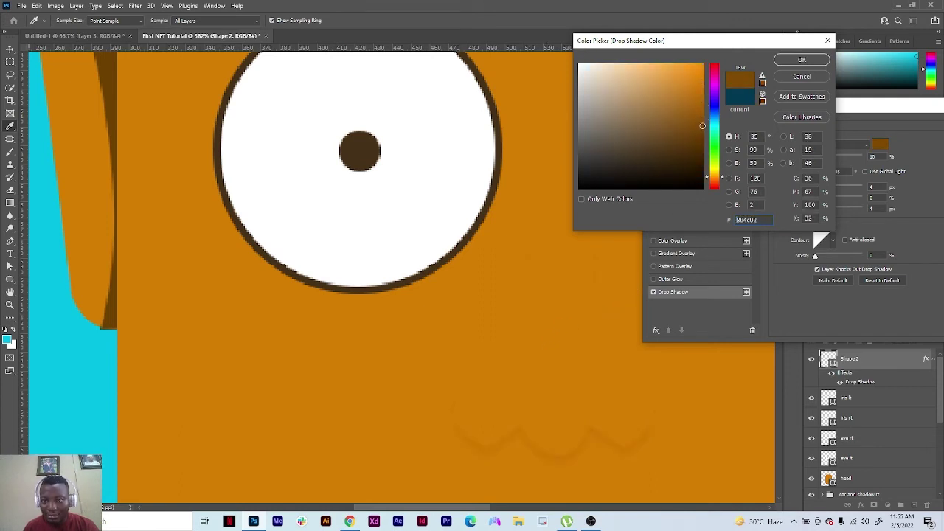
{"action": "left_click", "coordinate": [802, 60]}
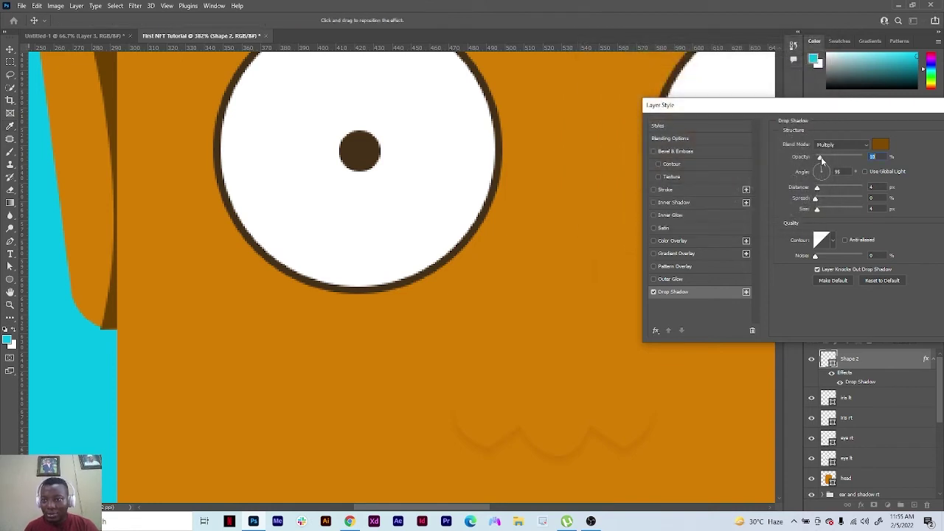
Set the nose's drop shadow to 83% opacity, 83° angle, 12 px distance and 2 px size, and apply the effect
{"action": "left_click_drag", "start_coordinate": [821, 157], "coordinate": [855, 159]}
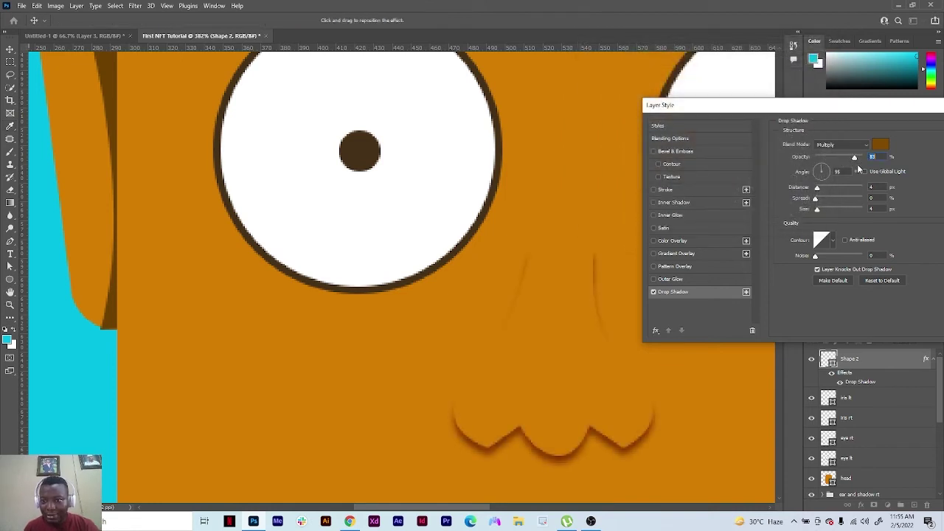
{"action": "left_click_drag", "start_coordinate": [818, 212], "coordinate": [822, 190]}
{"action": "left_click", "coordinate": [821, 165]}
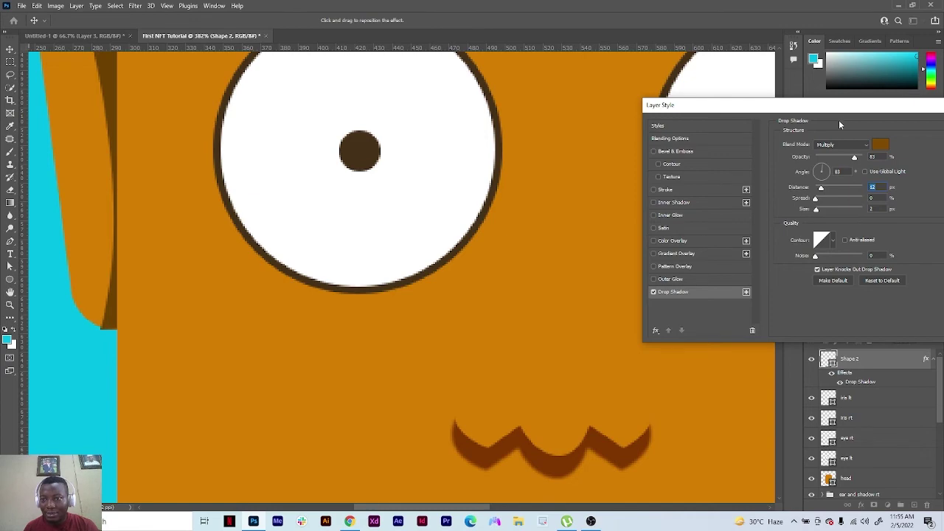
{"action": "left_click_drag", "start_coordinate": [839, 109], "coordinate": [719, 94]}
{"action": "left_click", "coordinate": [863, 114]}
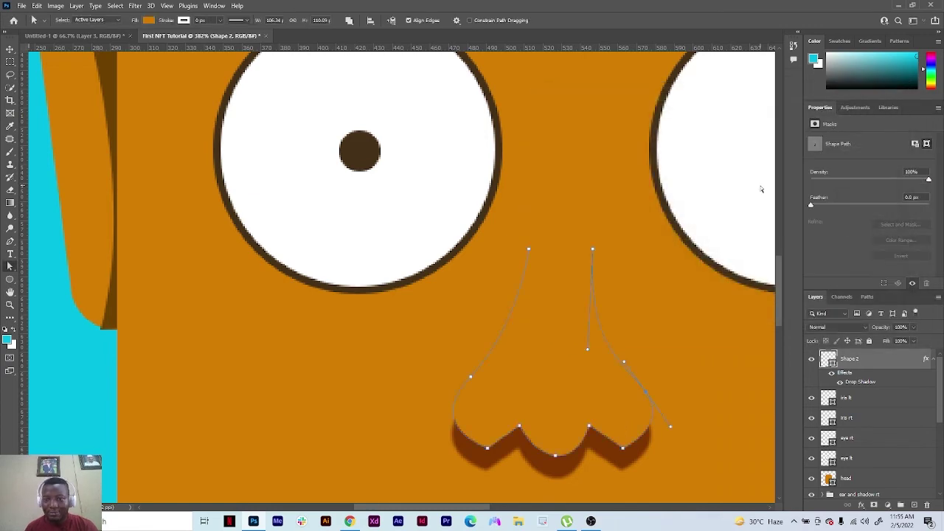
Move the nose slightly to the right to centre it between the eyes
{"action": "left_click", "coordinate": [10, 305]}
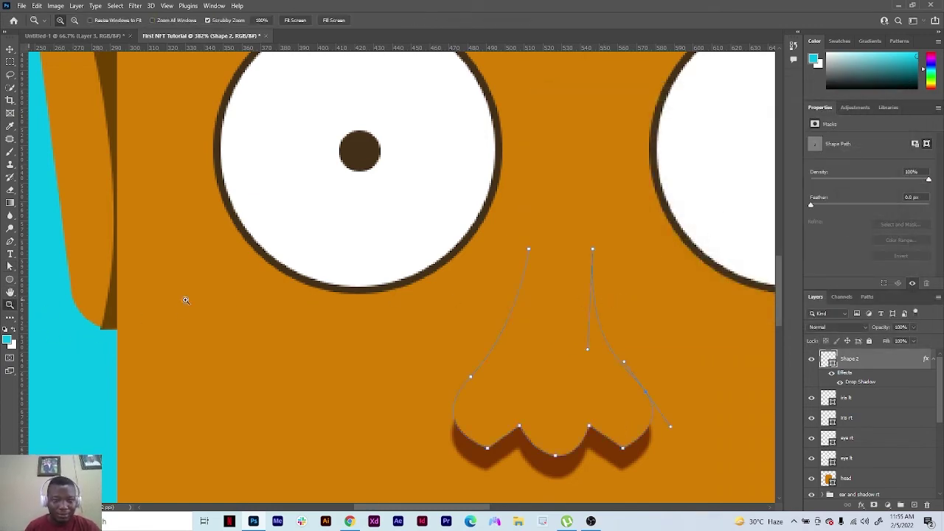
{"action": "left_click", "coordinate": [566, 268]}
{"action": "left_click_drag", "start_coordinate": [567, 267], "coordinate": [495, 275]}
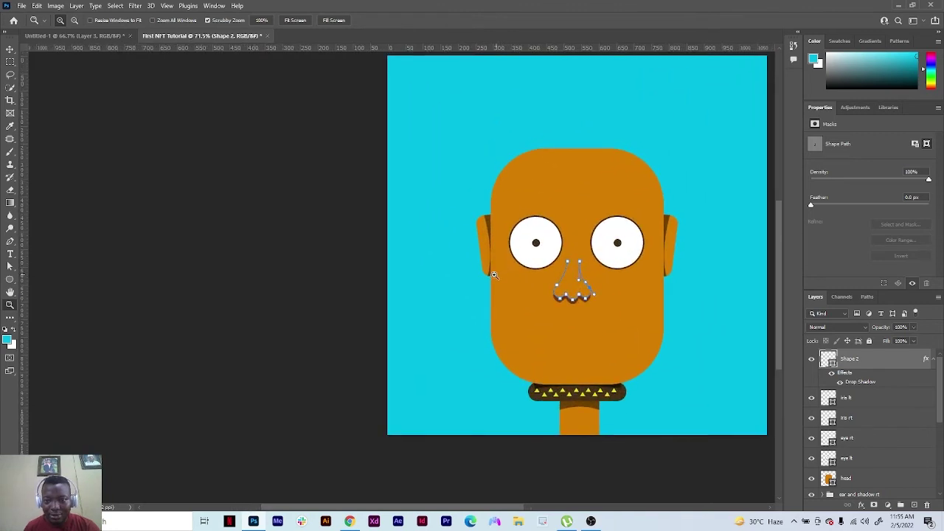
{"action": "key", "text": "v"}
{"action": "left_click", "coordinate": [424, 302]}
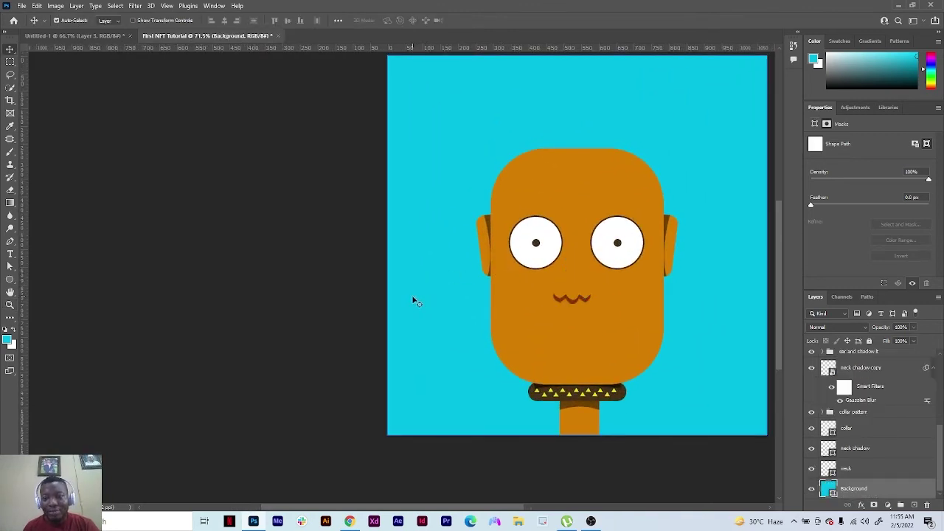
{"action": "left_click", "coordinate": [10, 244]}
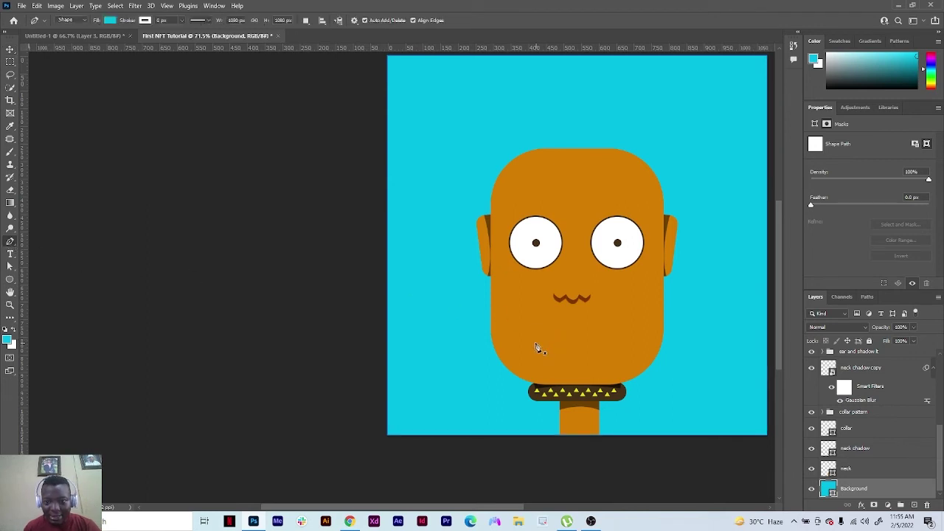
{"action": "key", "text": "v"}
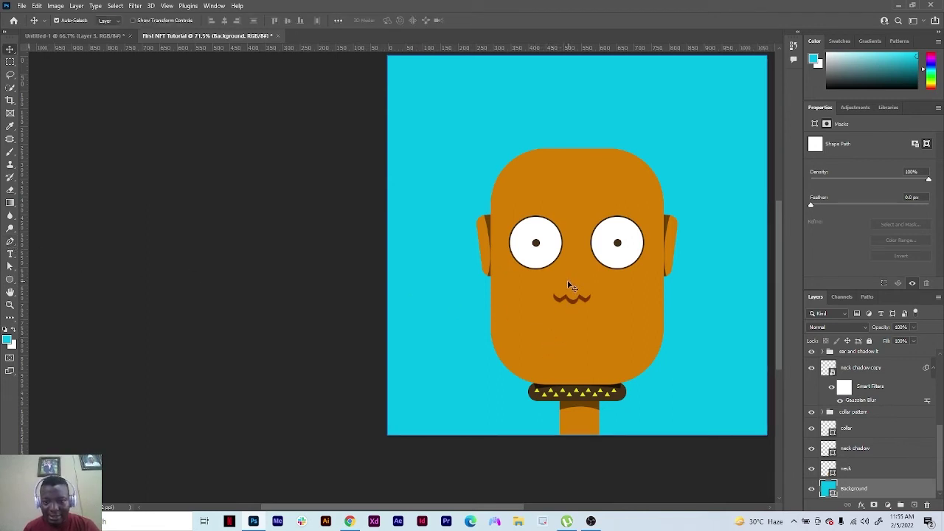
{"action": "left_click", "coordinate": [568, 282]}
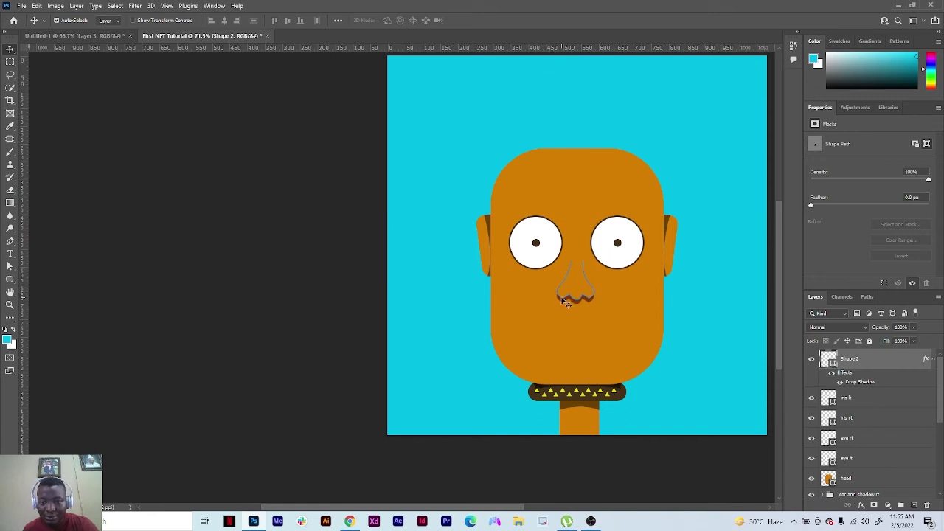
With the Pen tool, draw a horizontal mouth line about 276 px wide below the nose, directly above the head layer
{"action": "left_click", "coordinate": [538, 349]}
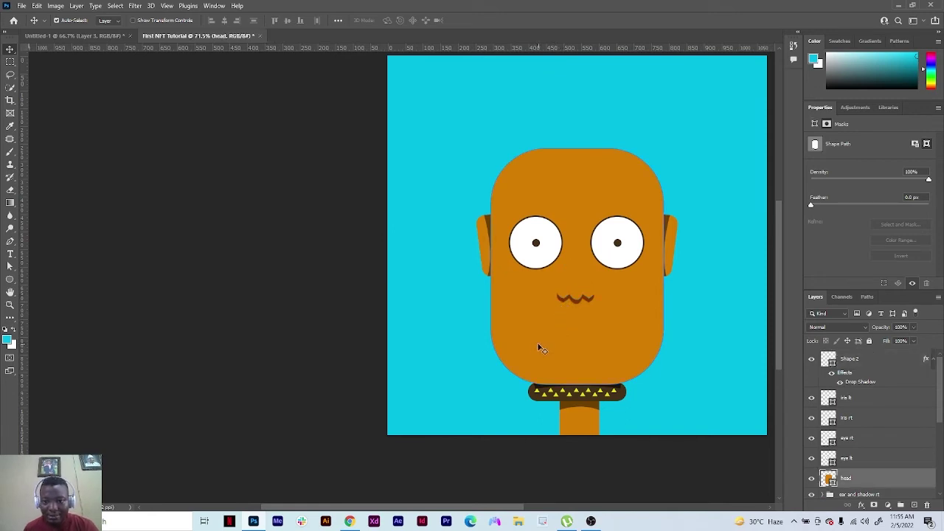
{"action": "left_click", "coordinate": [10, 241]}
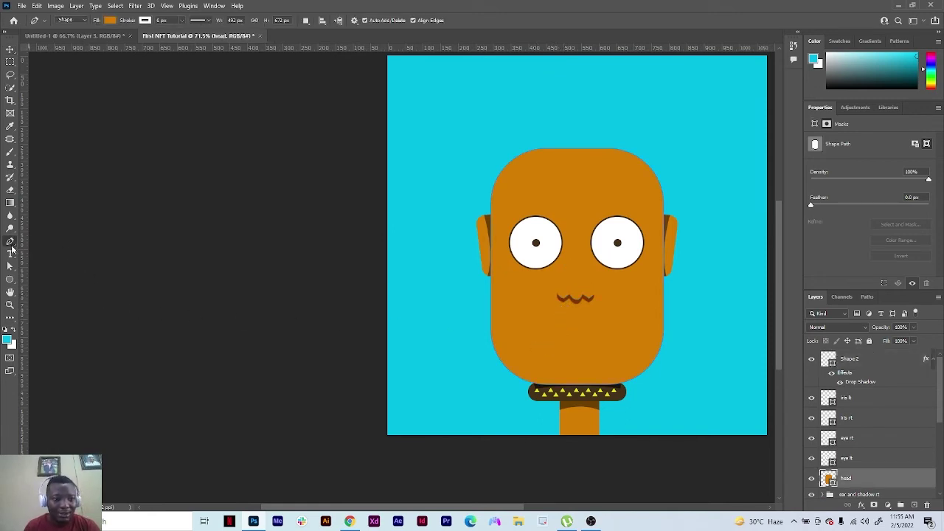
{"action": "left_click", "coordinate": [532, 337]}
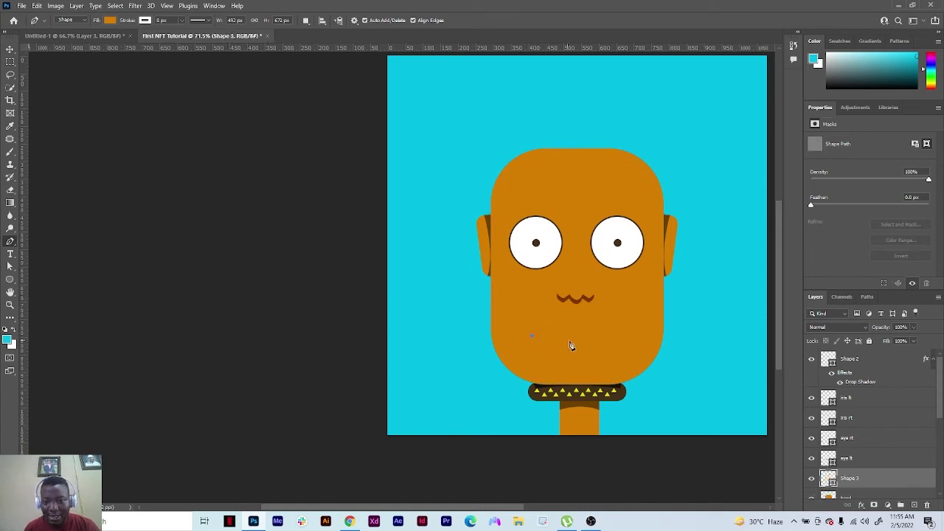
{"action": "left_click", "coordinate": [630, 337]}
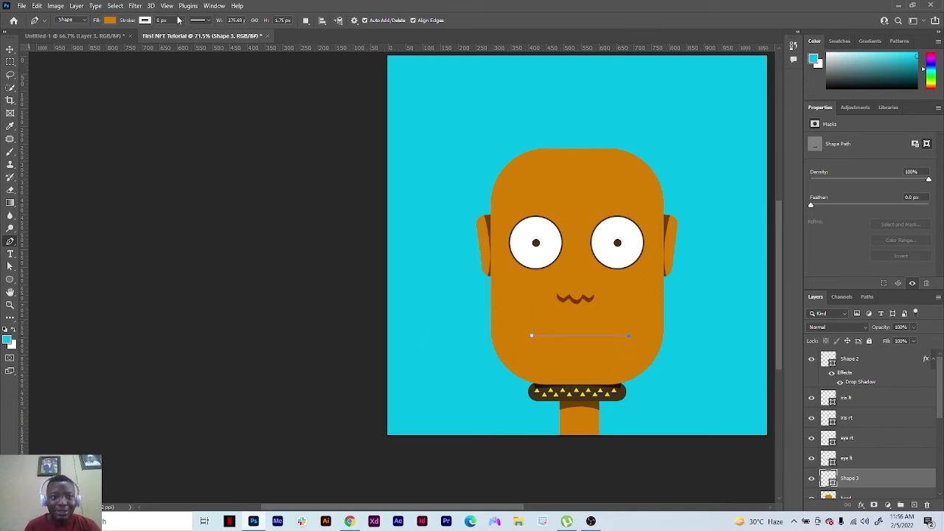
Set the mouth line's stroke width to 6 px
{"action": "left_click", "coordinate": [172, 21]}
{"action": "type", "text": "5"}
{"action": "key", "text": "Return"}
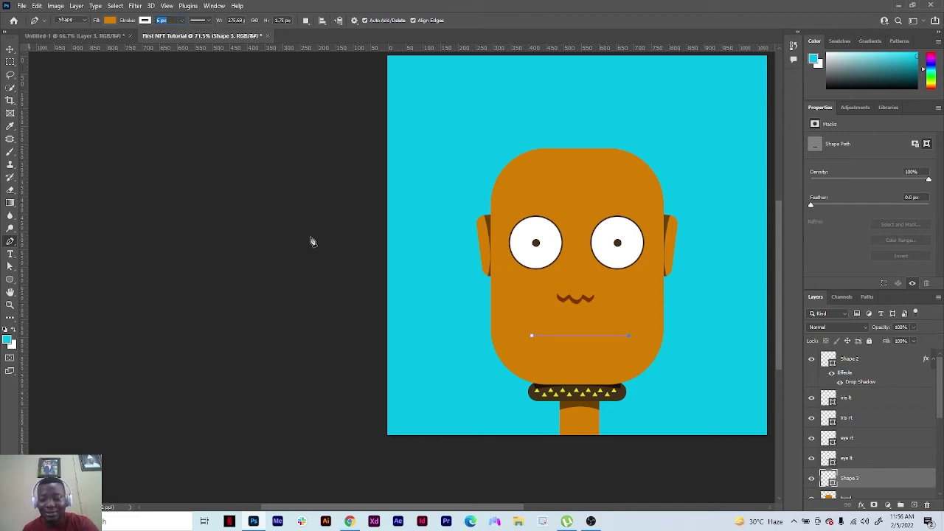
{"action": "key", "text": "Return"}
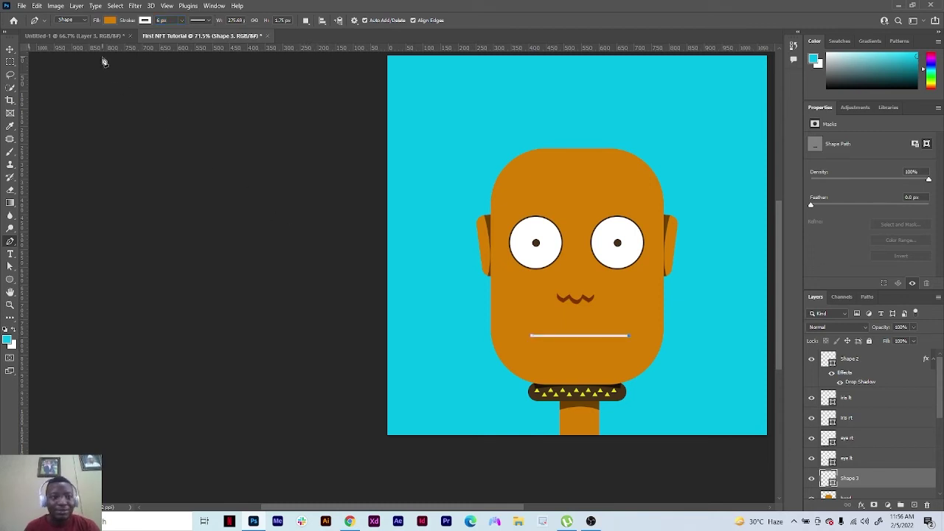
Delete the horizontal mouth line below the nose
{"action": "left_click", "coordinate": [109, 21]}
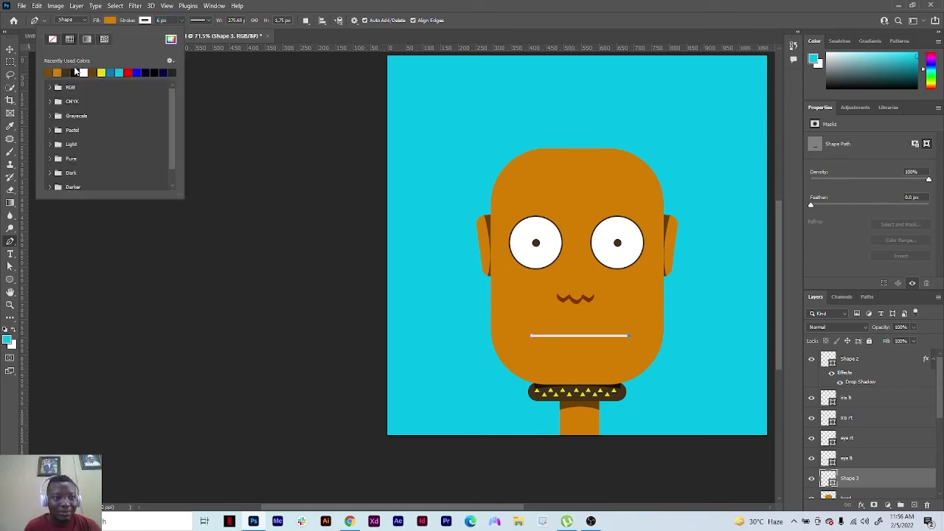
{"action": "left_click", "coordinate": [144, 21]}
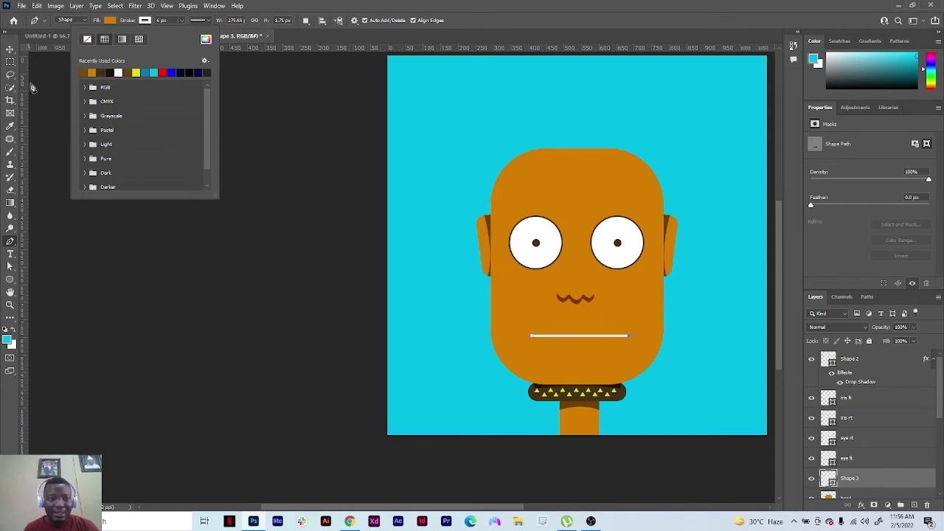
{"action": "left_click", "coordinate": [11, 49]}
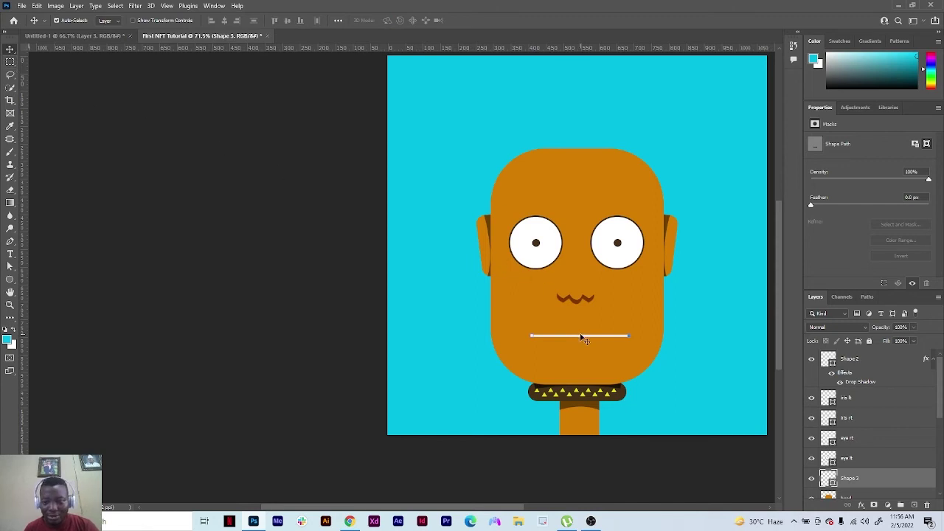
{"action": "key", "text": "Delete"}
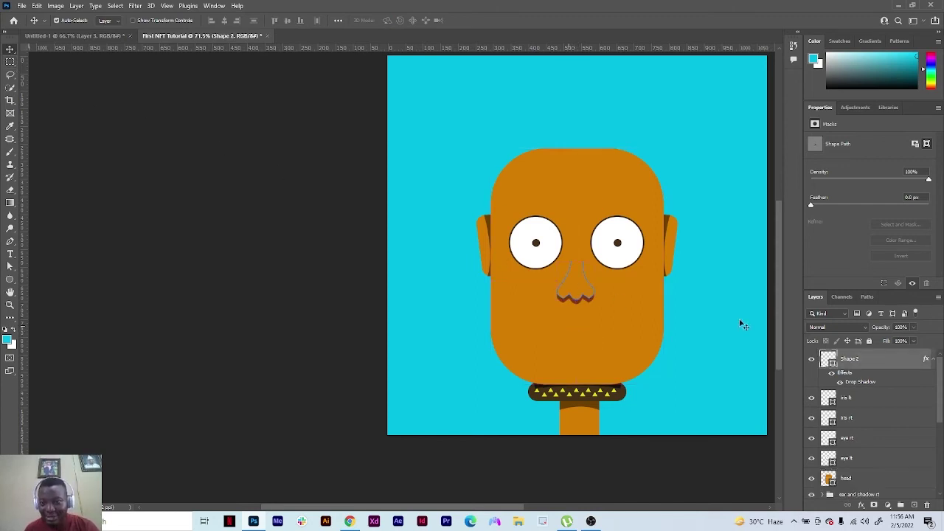
Rename the nose shape's layer as nose
{"action": "double_click", "coordinate": [851, 360]}
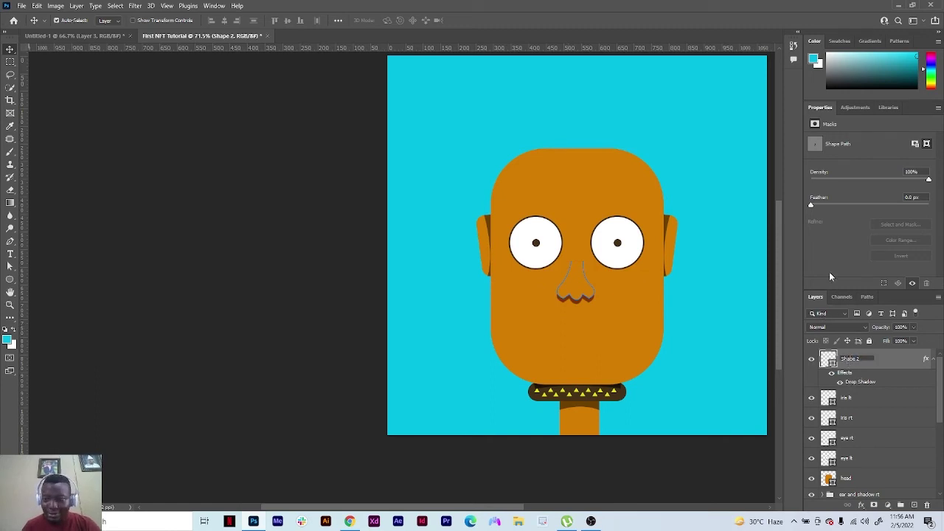
{"action": "type", "text": "no"}
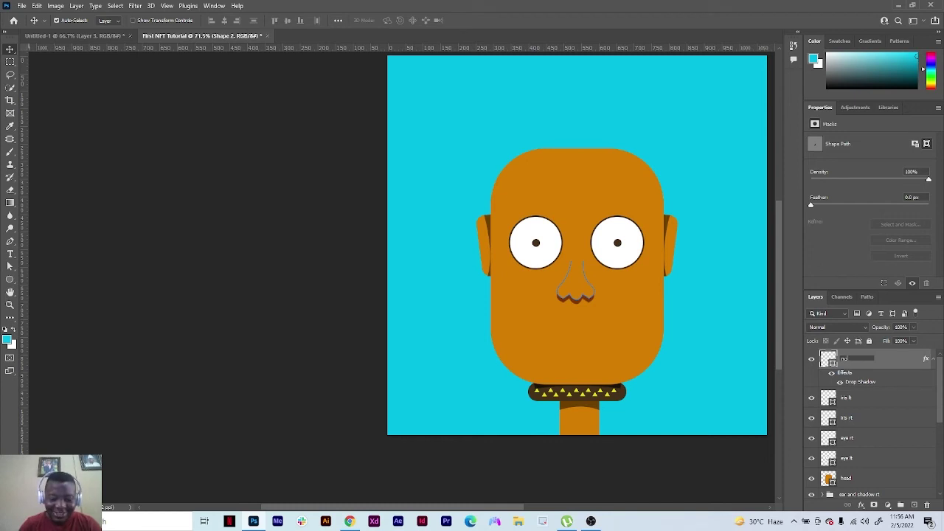
{"action": "type", "text": "se"}
{"action": "key", "text": "Return"}
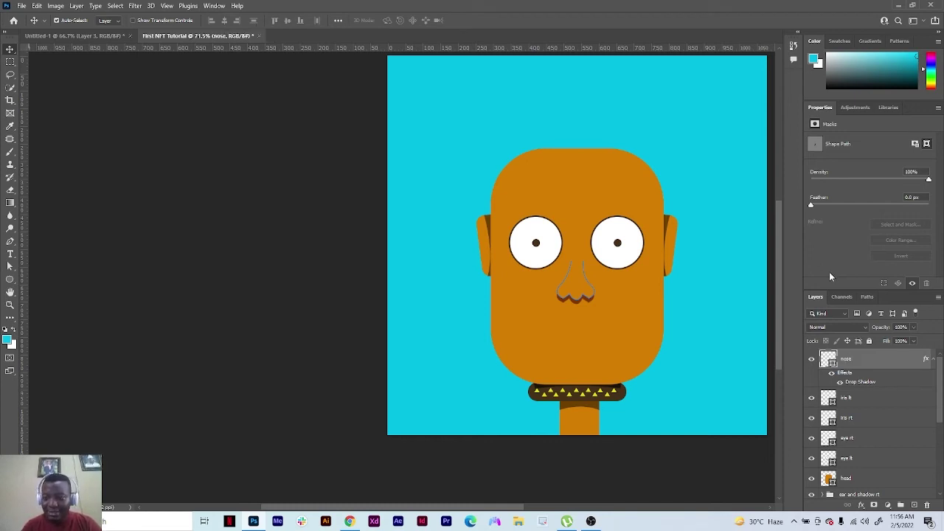
Add a layer above the nose layer and draw a horizontal mouth line about 247 px wide below the nose with the Pen tool
{"action": "left_click", "coordinate": [914, 505]}
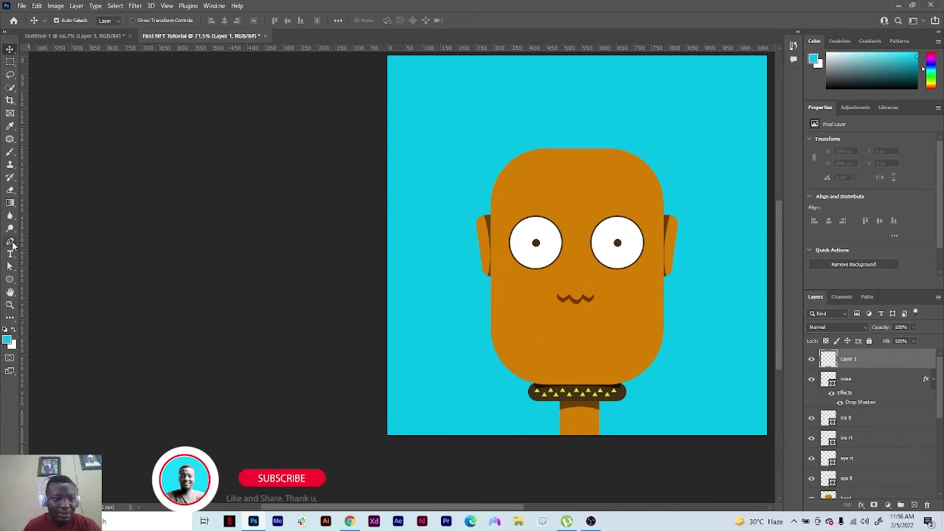
{"action": "left_click", "coordinate": [11, 243]}
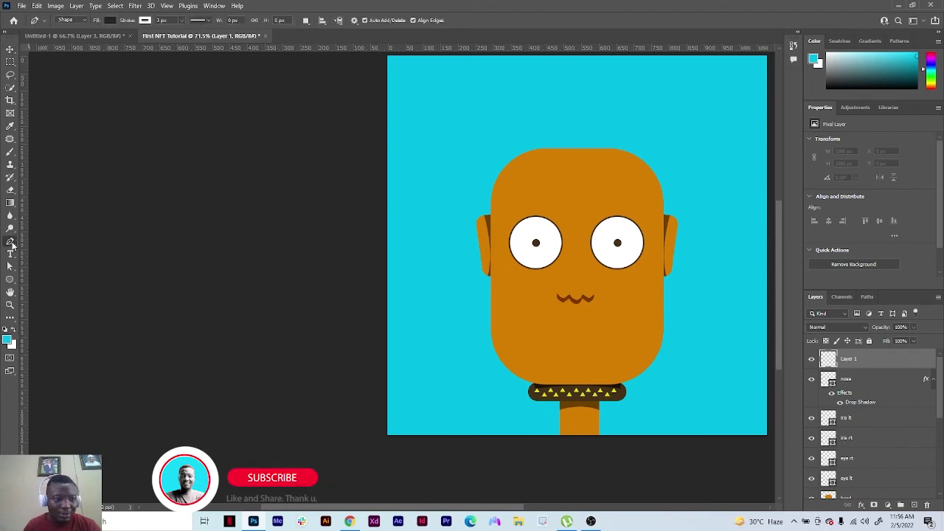
{"action": "left_click", "coordinate": [535, 337]}
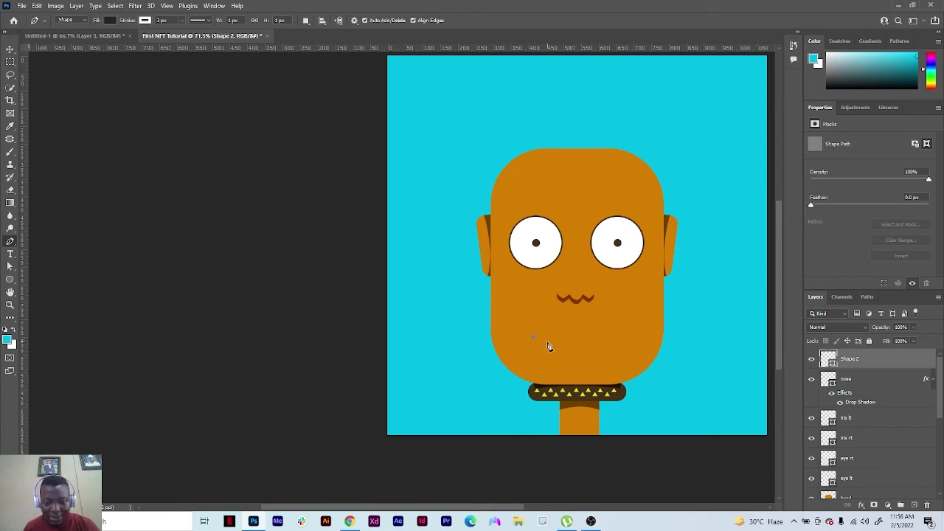
{"action": "left_click", "coordinate": [621, 338]}
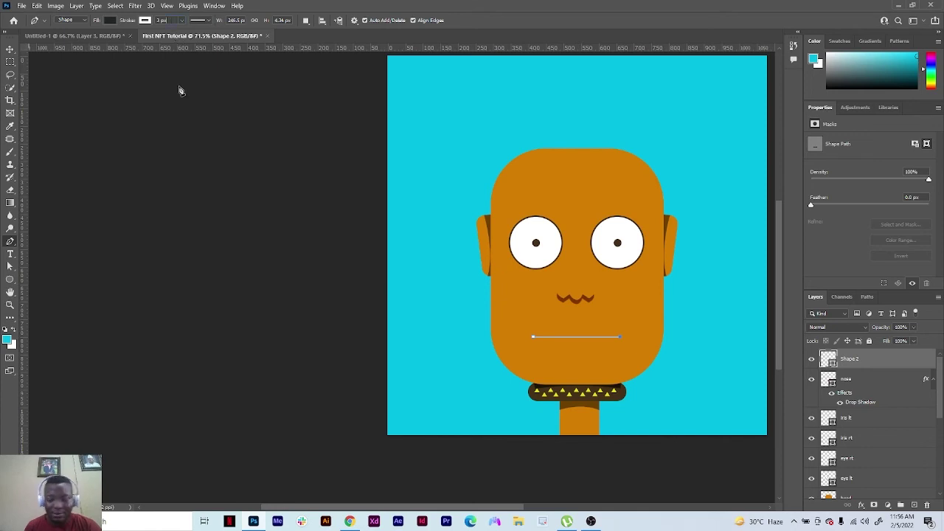
Set the mouth line's stroke to 9 px in the recently used dark brown and deselect the line
{"action": "key", "text": "Return"}
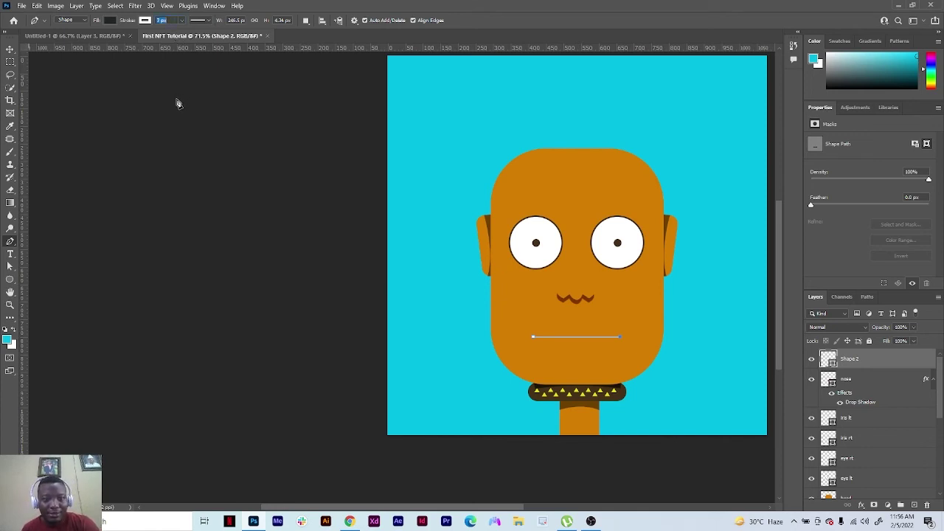
{"action": "key", "text": "Return"}
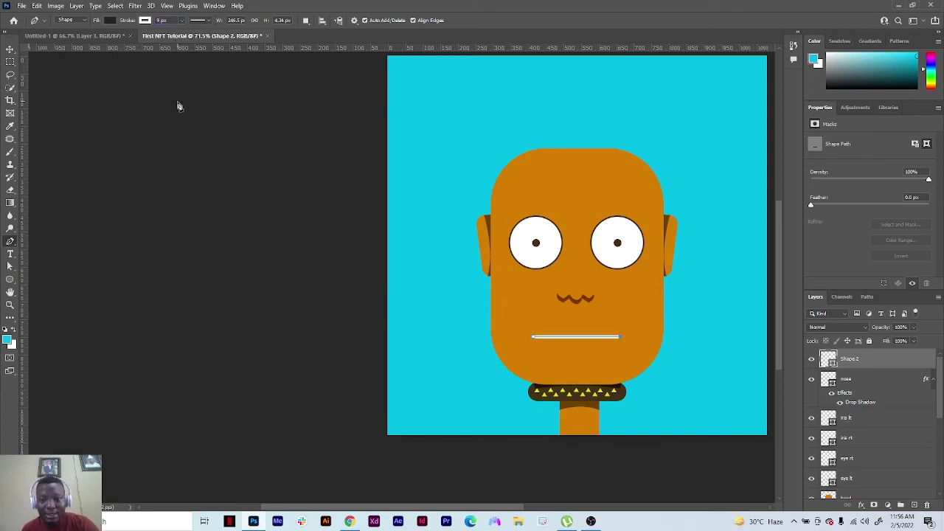
{"action": "left_click", "coordinate": [144, 21]}
{"action": "left_click", "coordinate": [104, 71]}
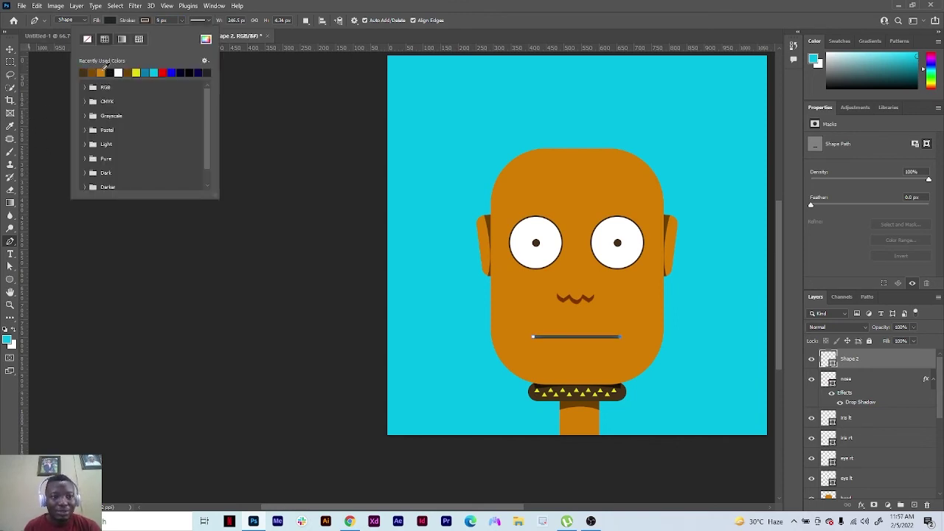
{"action": "left_click", "coordinate": [10, 50]}
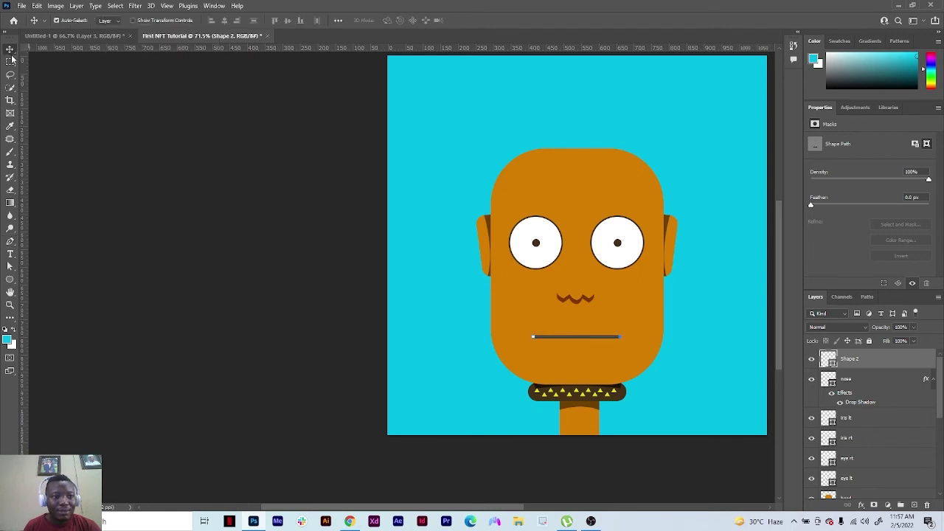
{"action": "left_click", "coordinate": [228, 284]}
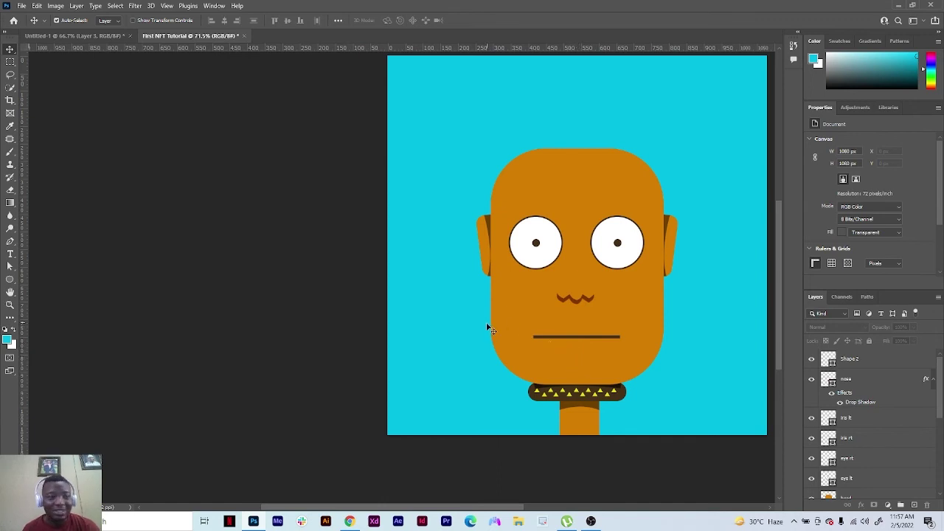
With the Pen tool, draw a downward-bulging curved shape about 205 px wide and 38 px high, hanging from the mouth line
{"action": "left_click", "coordinate": [11, 305]}
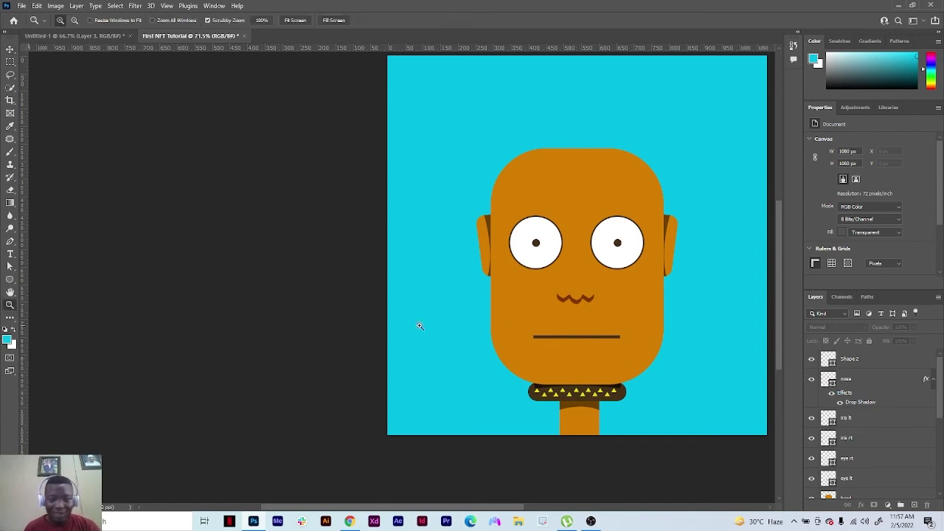
{"action": "left_click_drag", "start_coordinate": [596, 339], "coordinate": [653, 331]}
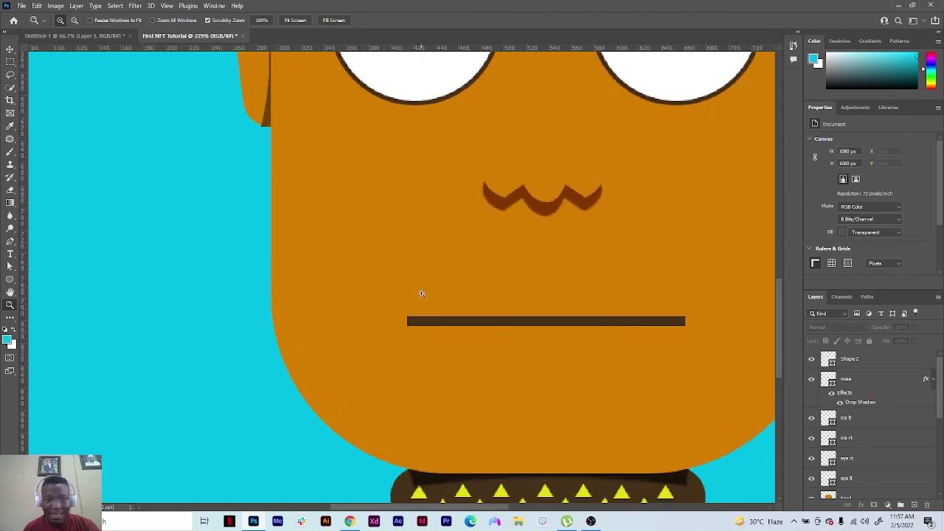
{"action": "left_click", "coordinate": [10, 242]}
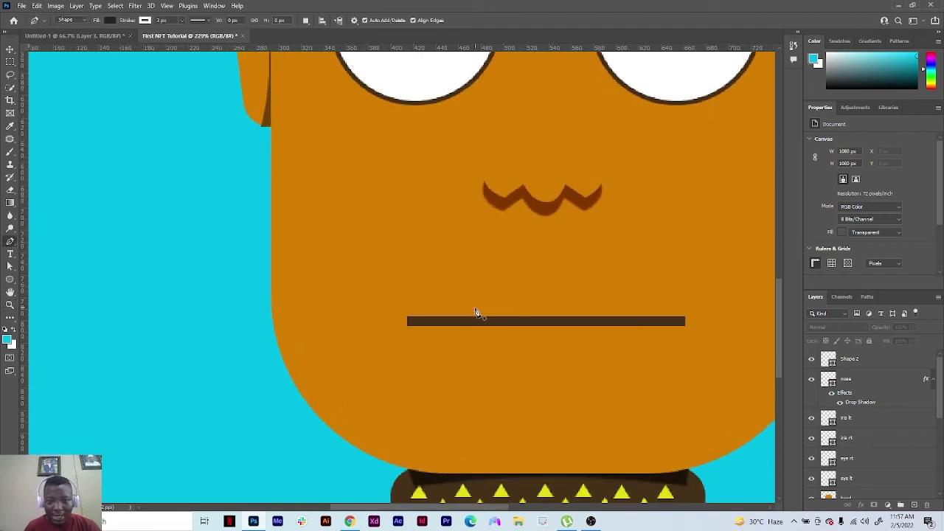
{"action": "left_click", "coordinate": [427, 321]}
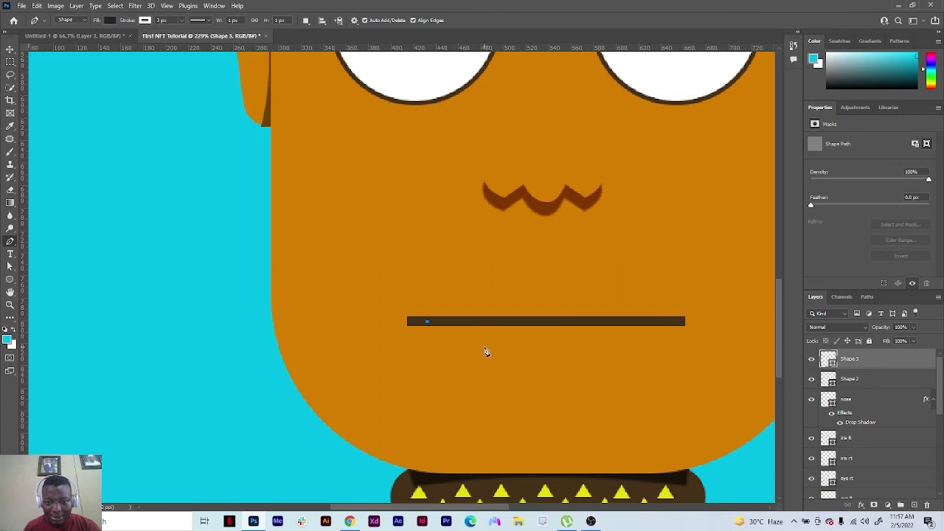
{"action": "left_click_drag", "start_coordinate": [480, 344], "coordinate": [504, 362]}
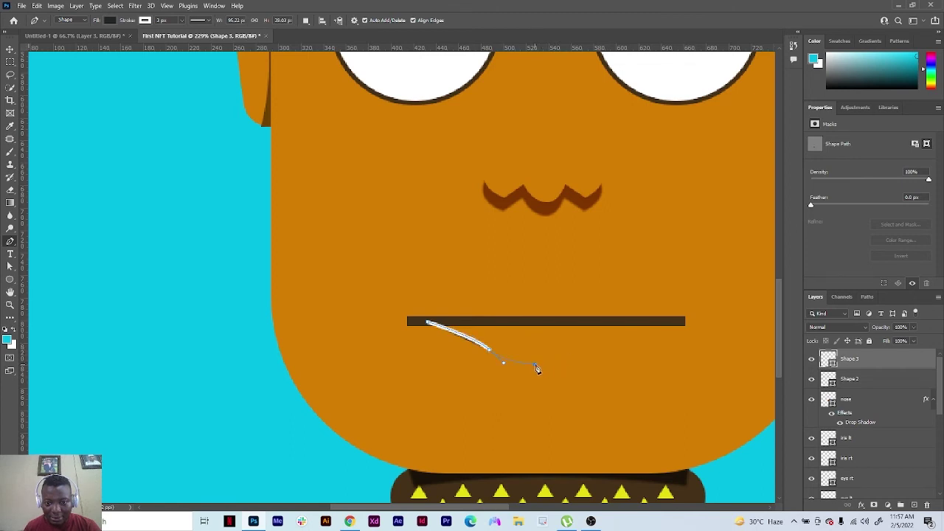
{"action": "left_click", "coordinate": [536, 364]}
{"action": "mouse_move", "coordinate": [573, 361]}
{"action": "left_mouse_down"}
{"action": "mouse_move", "coordinate": [588, 337]}
{"action": "mouse_move", "coordinate": [609, 329]}
{"action": "left_mouse_up"}
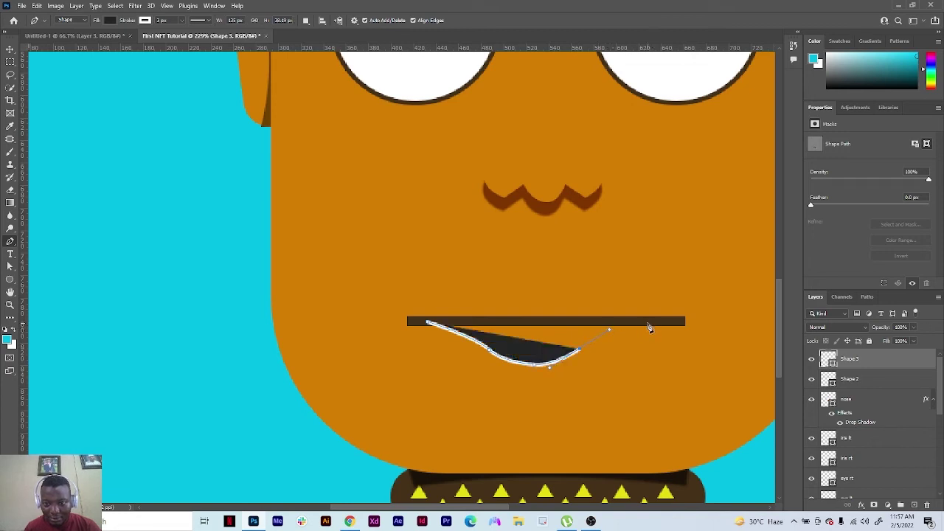
{"action": "left_click", "coordinate": [659, 324]}
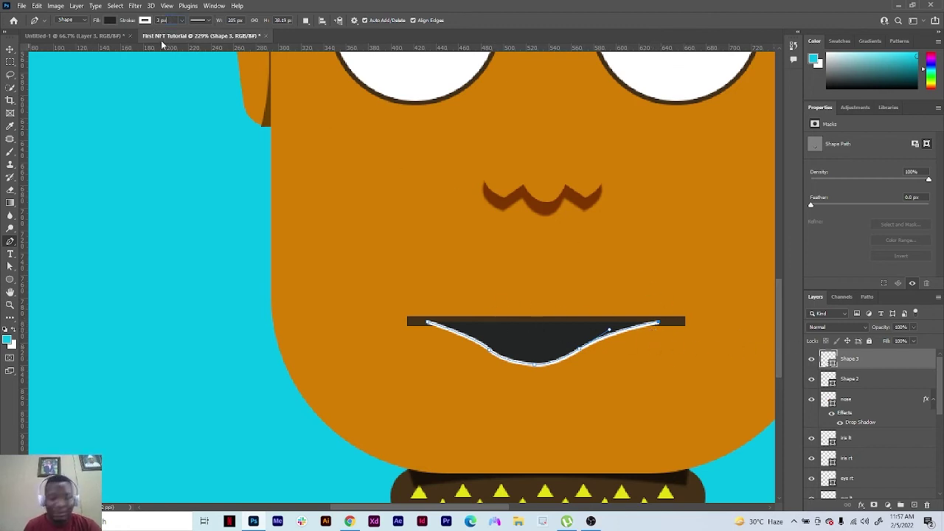
Set the curved shape's stroke width to 0 px and fill it with the recently used medium-dark brown
{"action": "key", "text": "Down"}
{"action": "key", "text": "Down"}
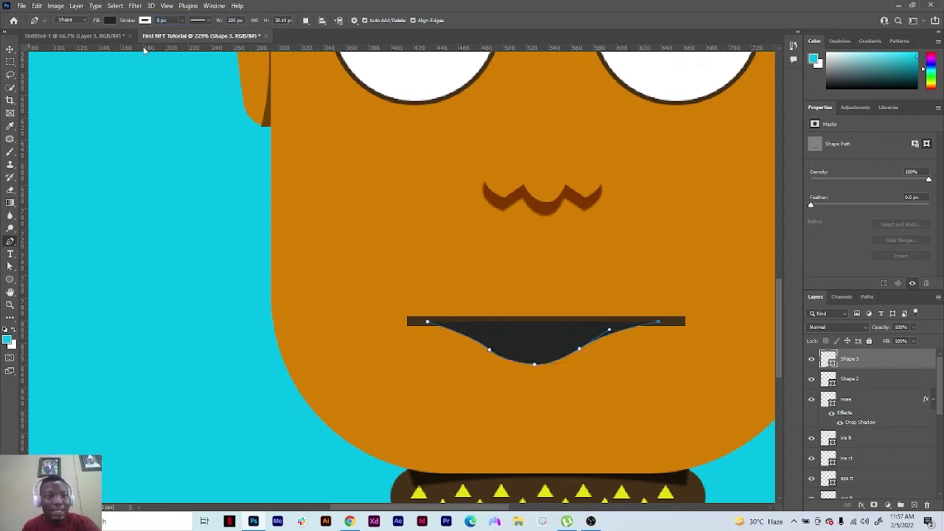
{"action": "left_click", "coordinate": [110, 21]}
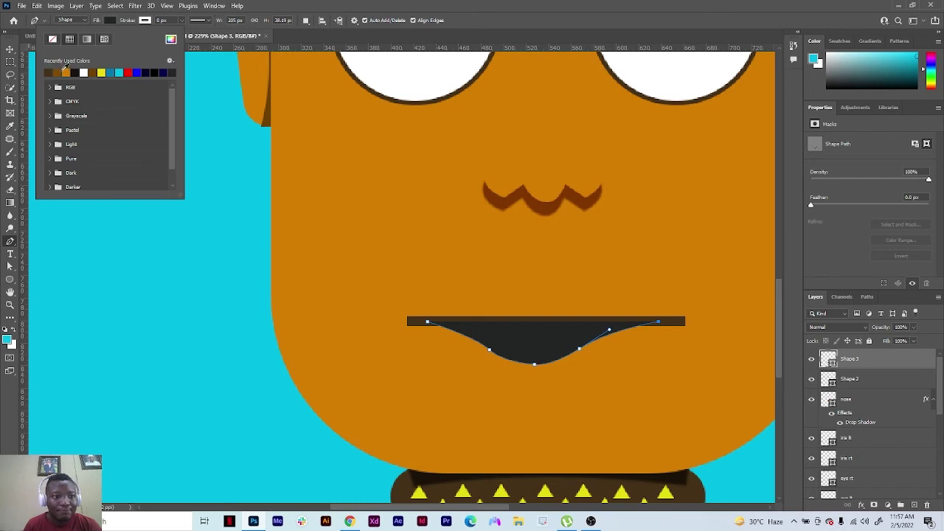
{"action": "left_click", "coordinate": [95, 70]}
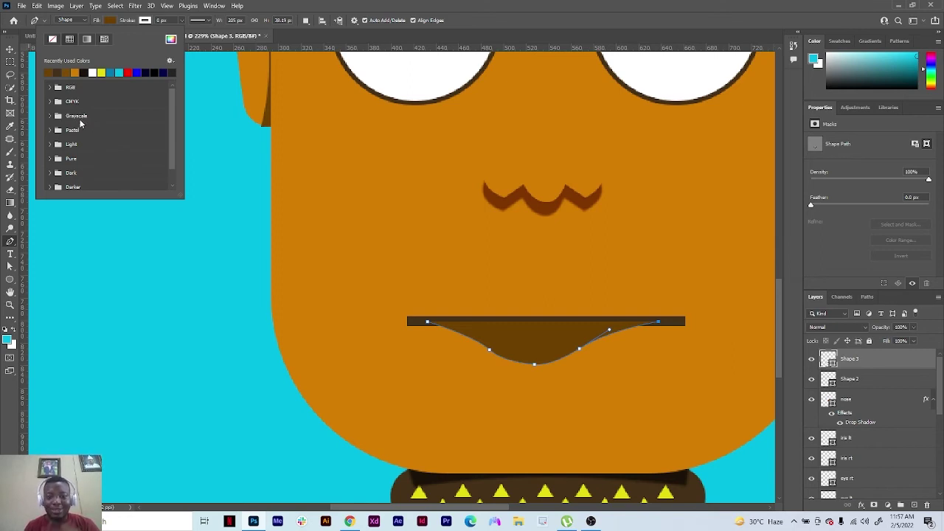
Move the curved shape's layer directly below the mouth line's layer, and rename the line's layer as mouth
{"action": "left_click", "coordinate": [9, 48]}
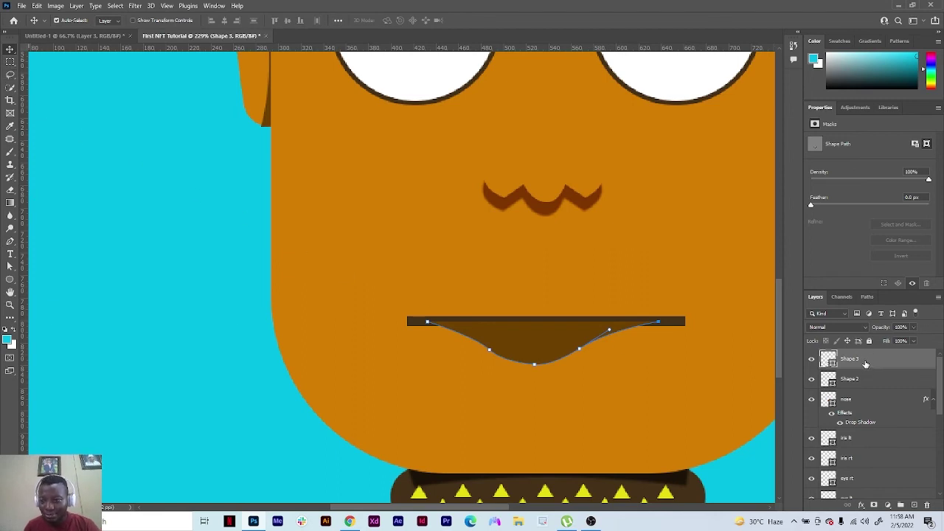
{"action": "left_click_drag", "start_coordinate": [868, 365], "coordinate": [867, 390]}
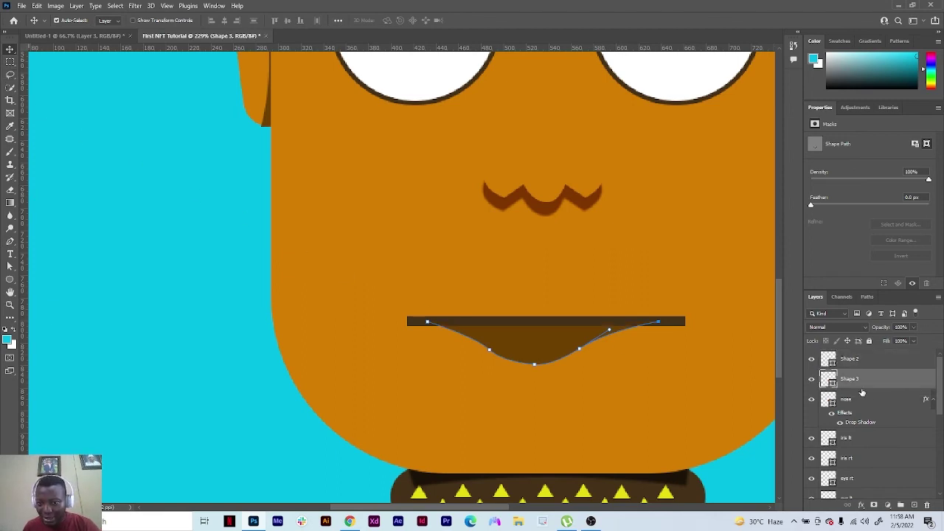
{"action": "left_click", "coordinate": [852, 360]}
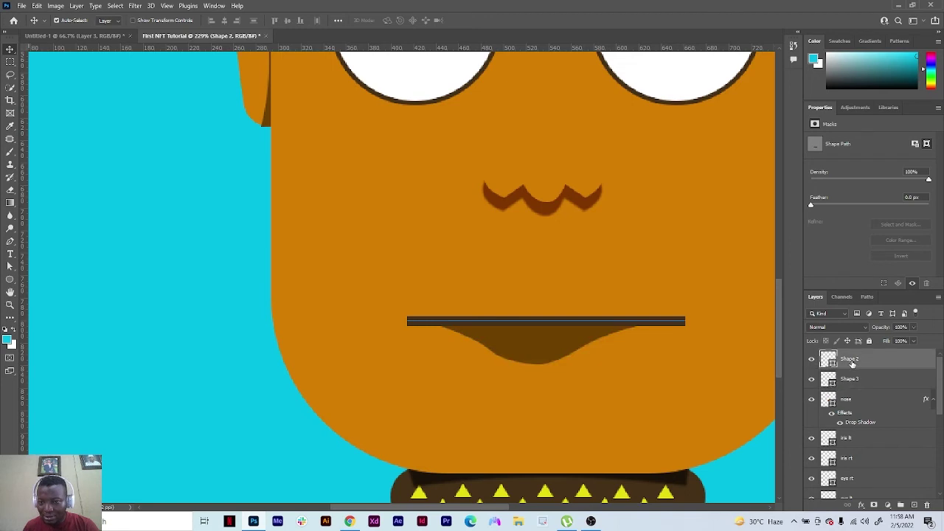
{"action": "double_click", "coordinate": [850, 360]}
{"action": "type", "text": "mo"}
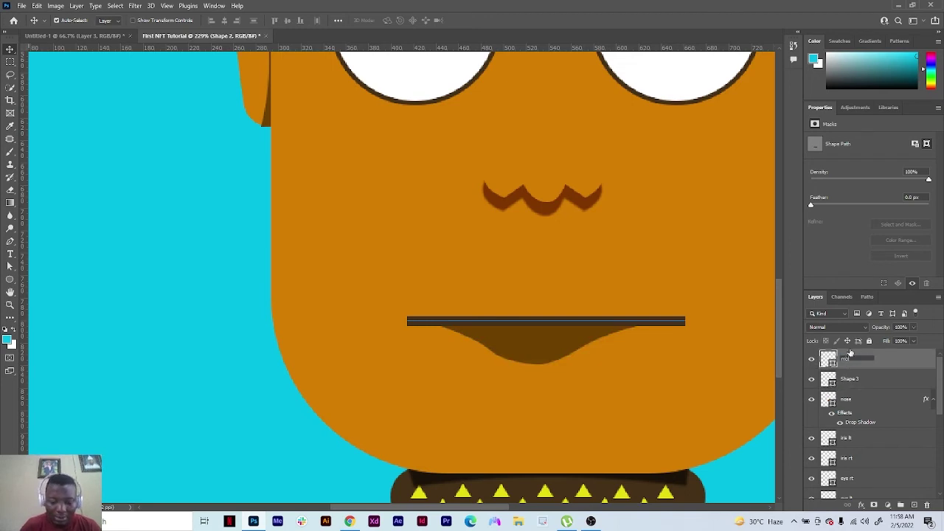
{"action": "type", "text": "uth"}
{"action": "key", "text": "Return"}
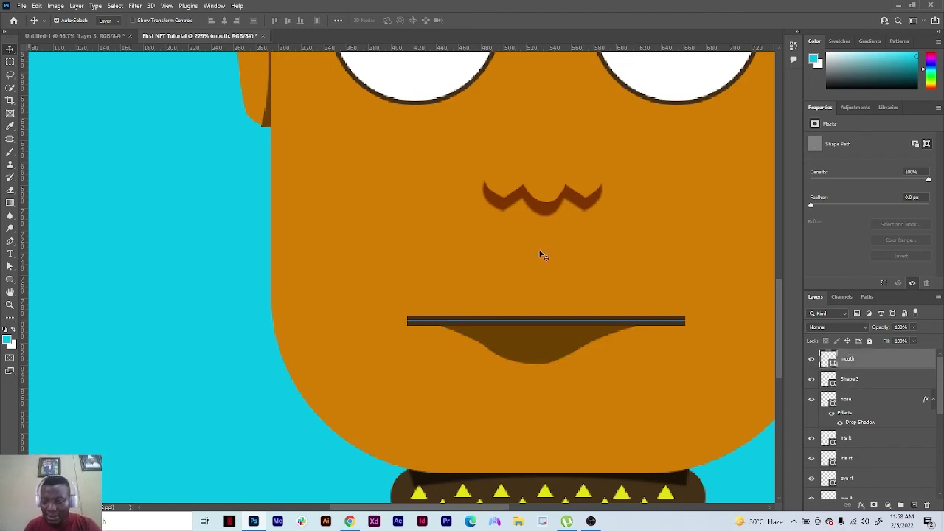
Rename the layer of the curved shape beneath the mouth line as mouth shadow
{"action": "double_click", "coordinate": [850, 379]}
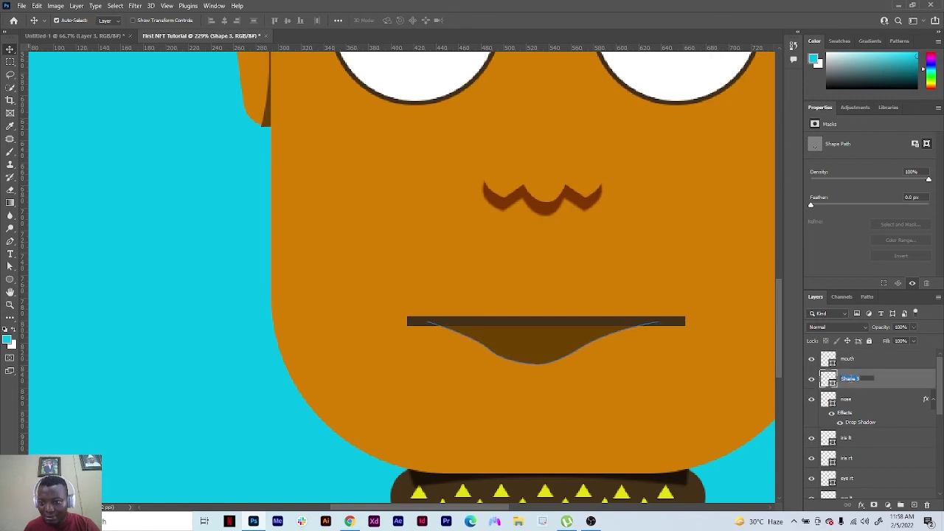
{"action": "type", "text": "mo"}
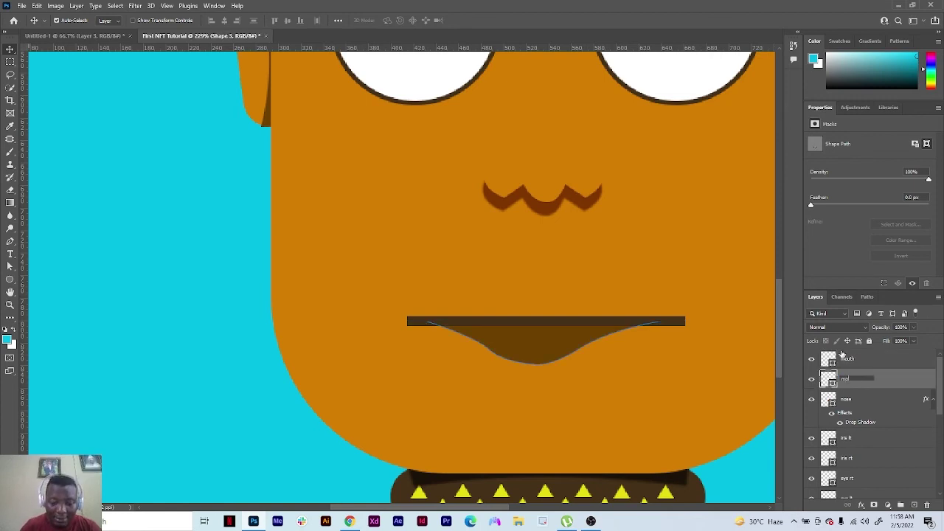
{"action": "type", "text": "uth"}
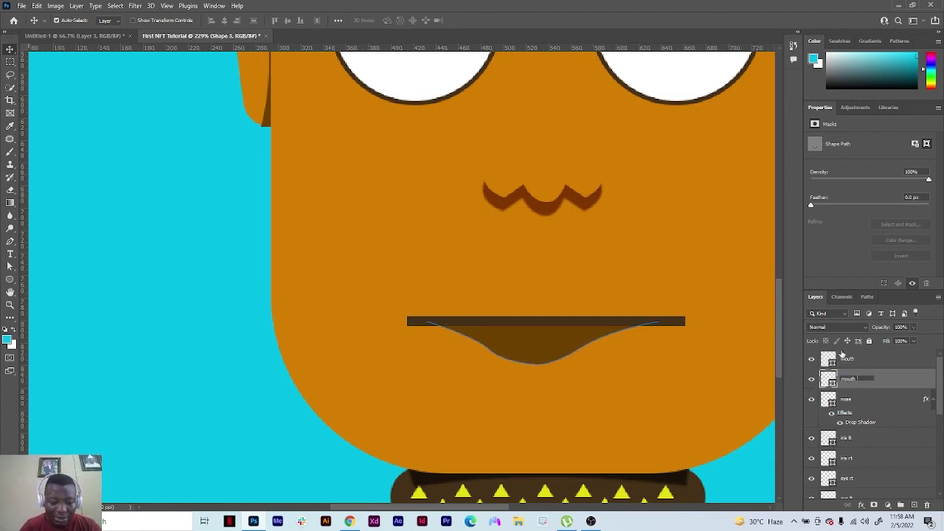
{"action": "type", "text": " shadow"}
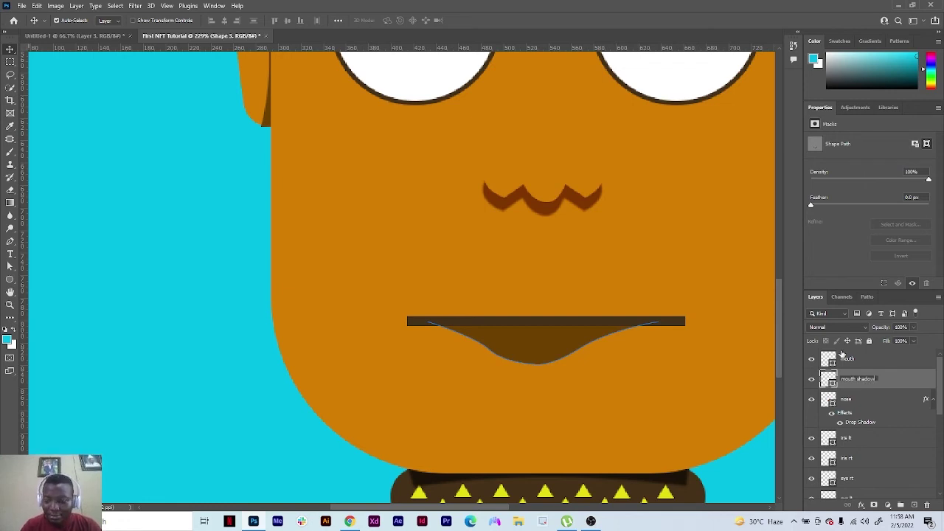
{"action": "key", "text": "Return"}
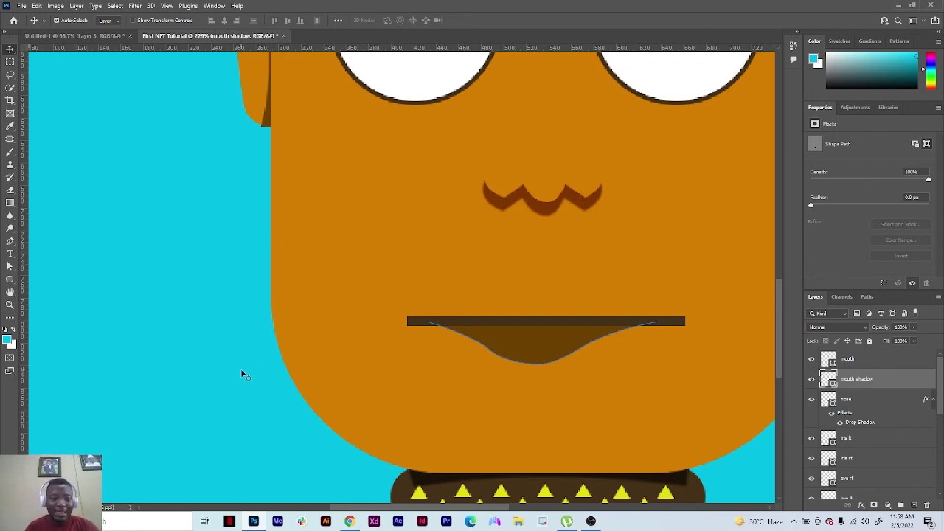
Add a new empty layer directly above the mouth layer for drawing the hair with the Pen tool
{"action": "left_click", "coordinate": [11, 304]}
{"action": "left_click_drag", "start_coordinate": [539, 291], "coordinate": [488, 308]}
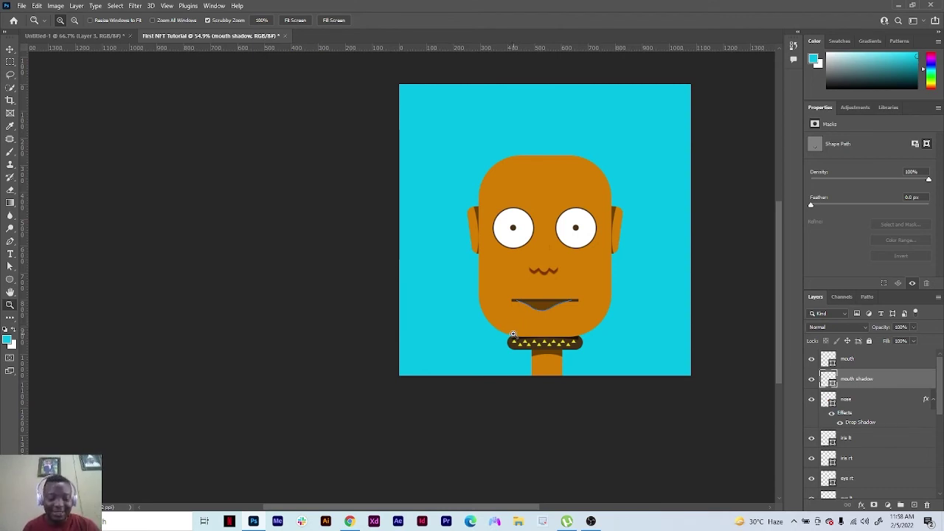
{"action": "key", "text": "v"}
{"action": "left_click", "coordinate": [448, 356]}
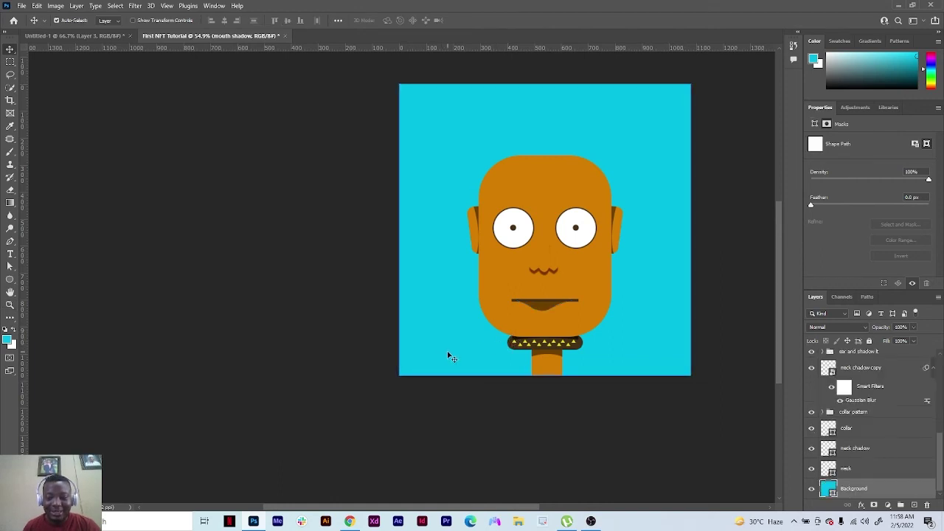
{"action": "left_click", "coordinate": [547, 307]}
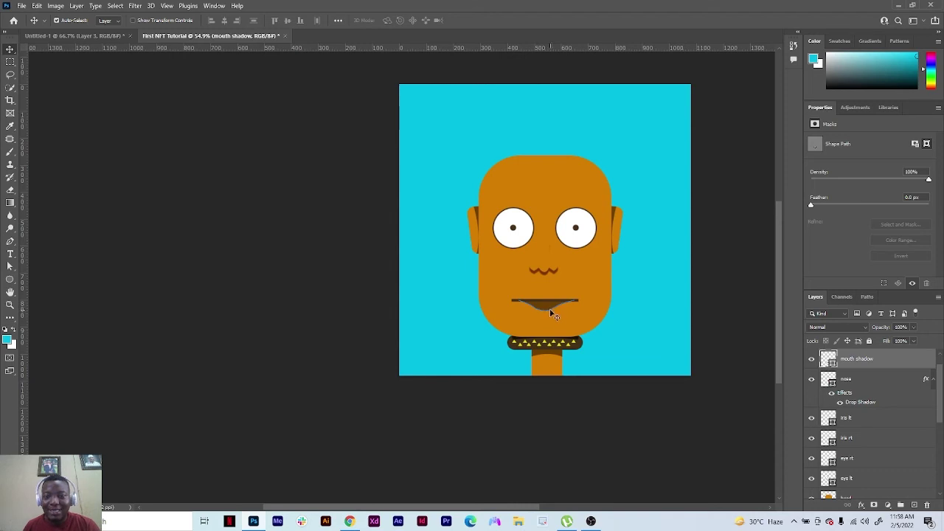
{"action": "left_click", "coordinate": [453, 364]}
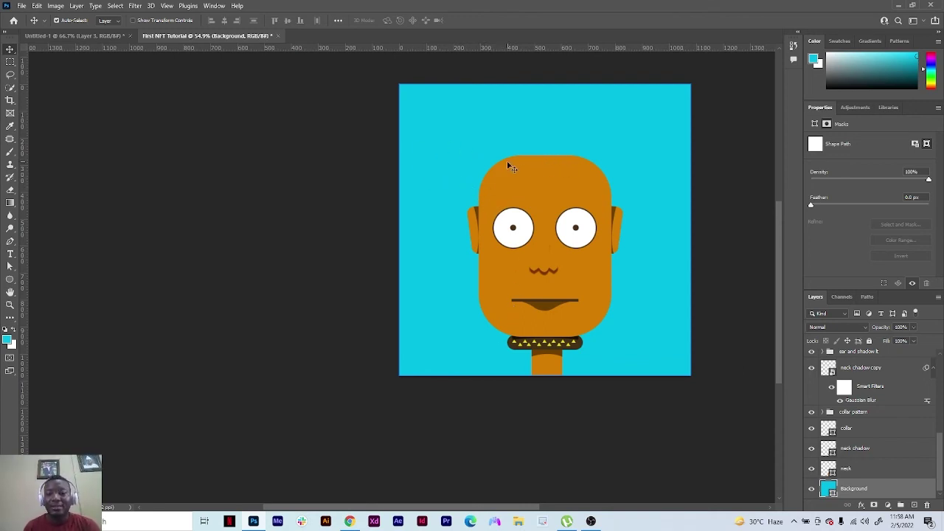
{"action": "left_click", "coordinate": [10, 242]}
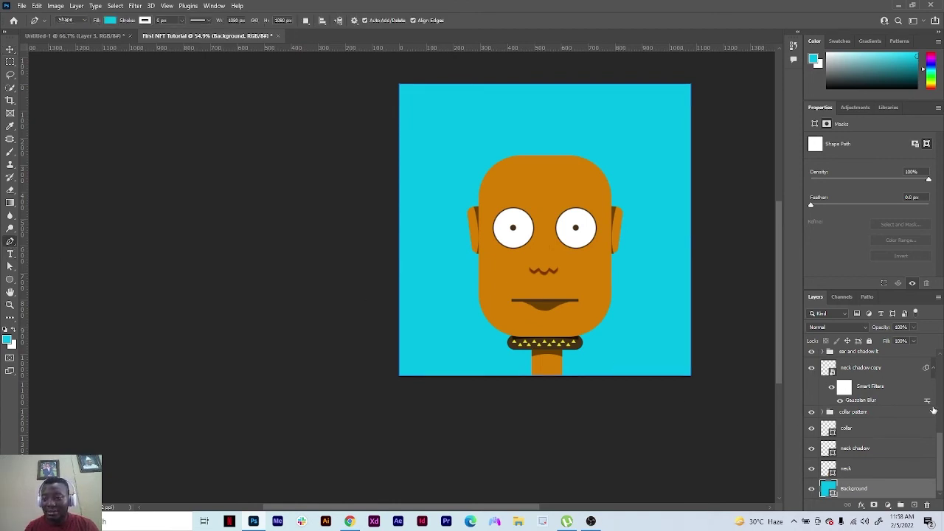
{"action": "left_click_drag", "start_coordinate": [941, 440], "coordinate": [940, 358]}
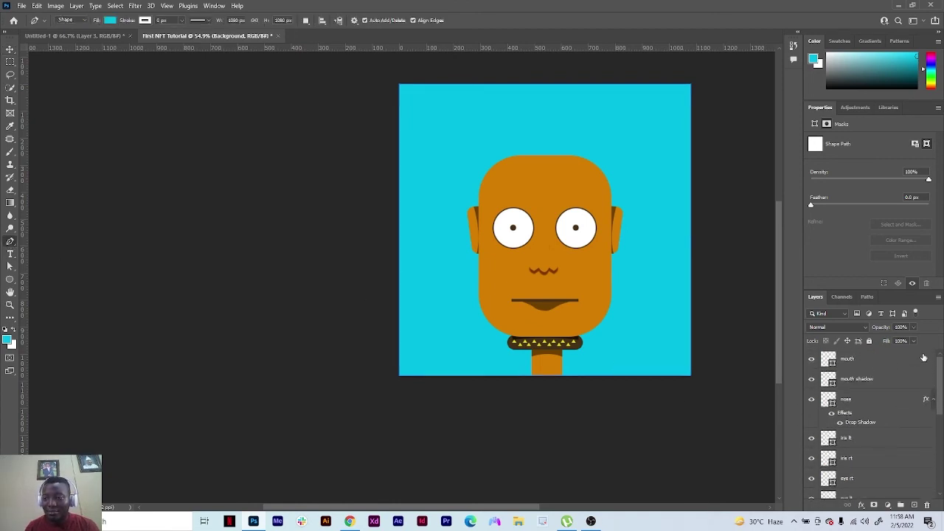
{"action": "left_click", "coordinate": [897, 367]}
{"action": "left_click", "coordinate": [915, 505]}
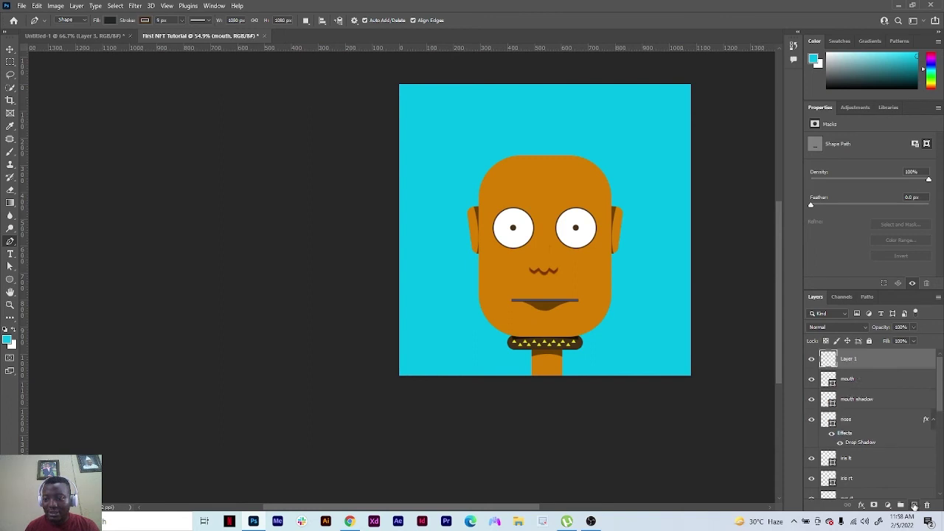
With the Pen tool, begin a hair shape at the crown, tracing three curved pointed locks across the forehead, about 195 px wide
{"action": "left_click", "coordinate": [534, 143]}
{"action": "left_click_drag", "start_coordinate": [500, 179], "coordinate": [504, 211]}
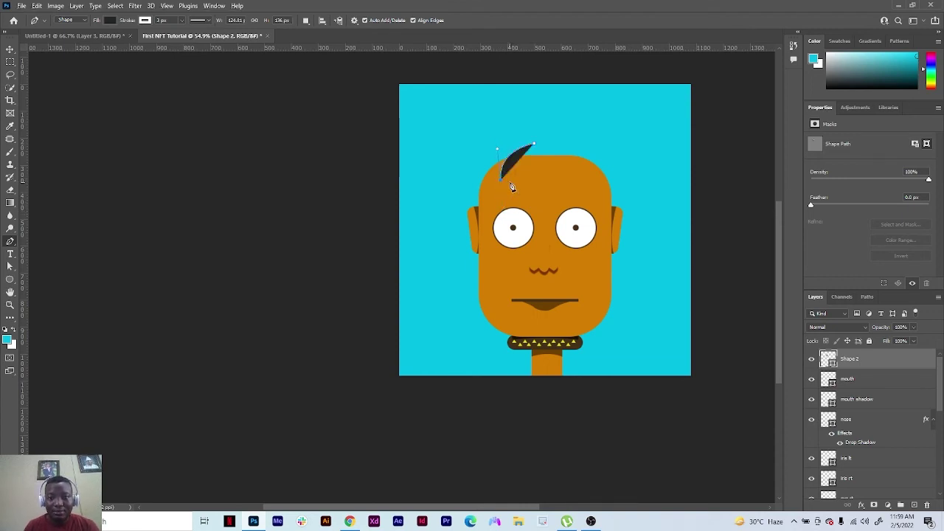
{"action": "left_click_drag", "start_coordinate": [522, 161], "coordinate": [529, 168]}
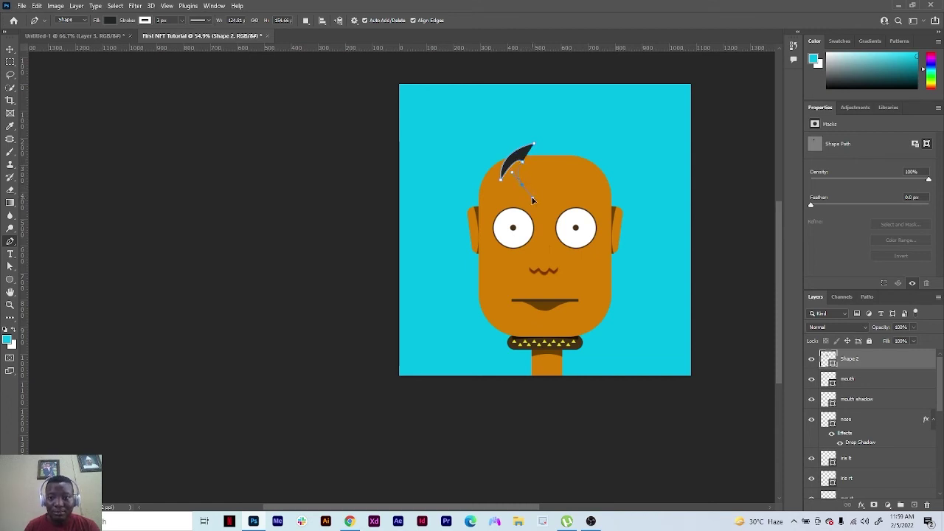
{"action": "left_click", "coordinate": [529, 195]}
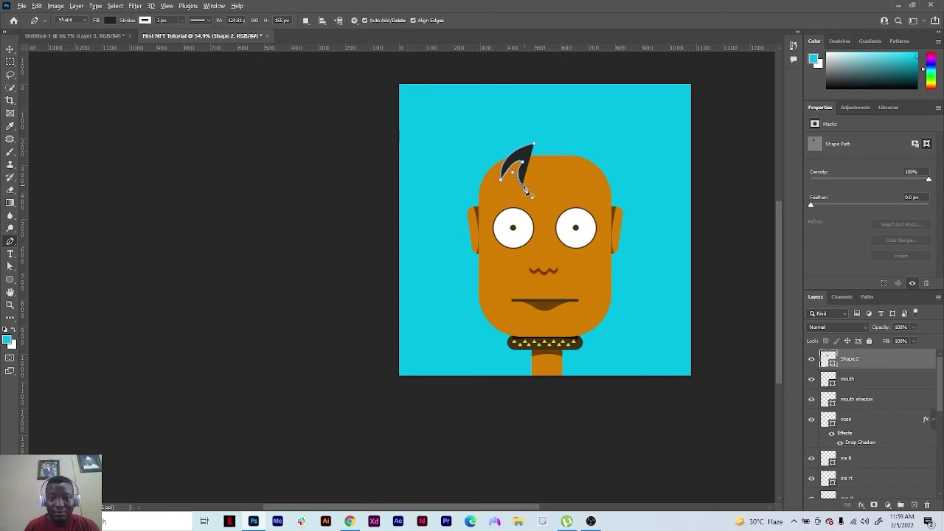
{"action": "left_click_drag", "start_coordinate": [536, 164], "coordinate": [542, 164]}
{"action": "left_click", "coordinate": [537, 171]}
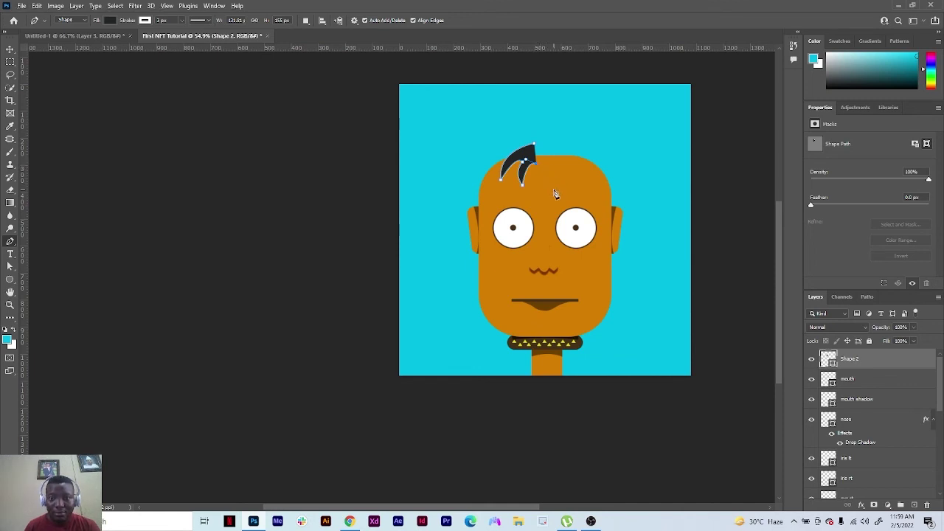
{"action": "left_click", "coordinate": [553, 186]}
{"action": "left_click_drag", "start_coordinate": [555, 204], "coordinate": [558, 196]}
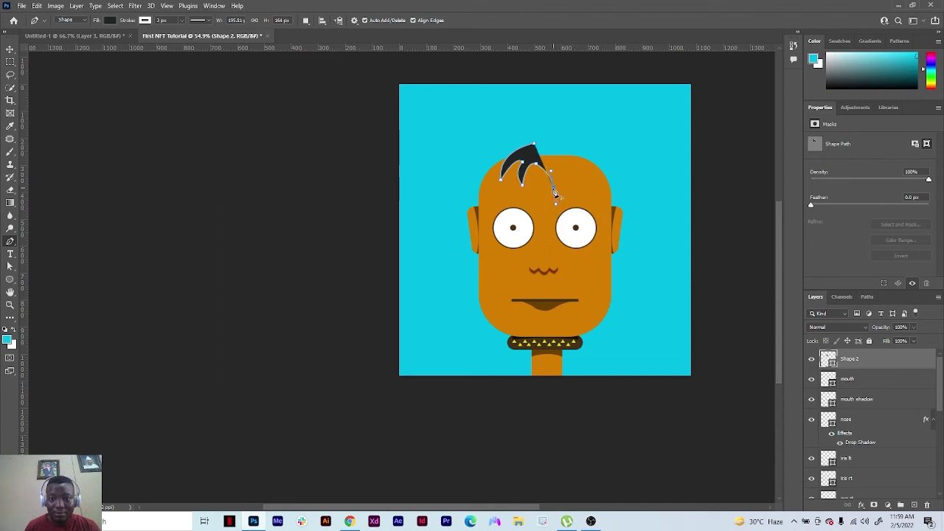
Continue the hair outline to a fourth lock tip and close it over the crown, about 294 px wide and 178 px high
{"action": "left_click", "coordinate": [559, 175]}
{"action": "left_click_drag", "start_coordinate": [559, 151], "coordinate": [556, 151]}
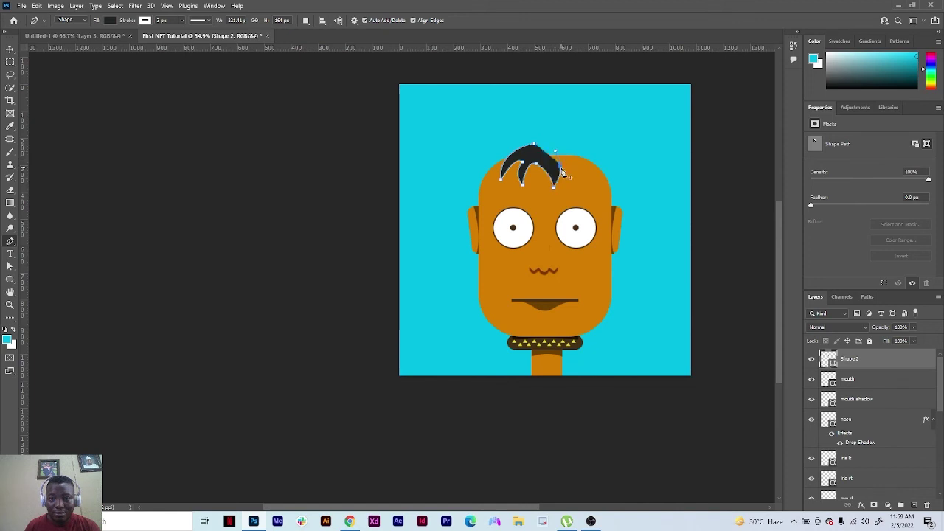
{"action": "left_click", "coordinate": [560, 164], "text": "alt"}
{"action": "left_click_drag", "start_coordinate": [575, 158], "coordinate": [586, 171]}
{"action": "left_click_drag", "start_coordinate": [549, 141], "coordinate": [547, 144]}
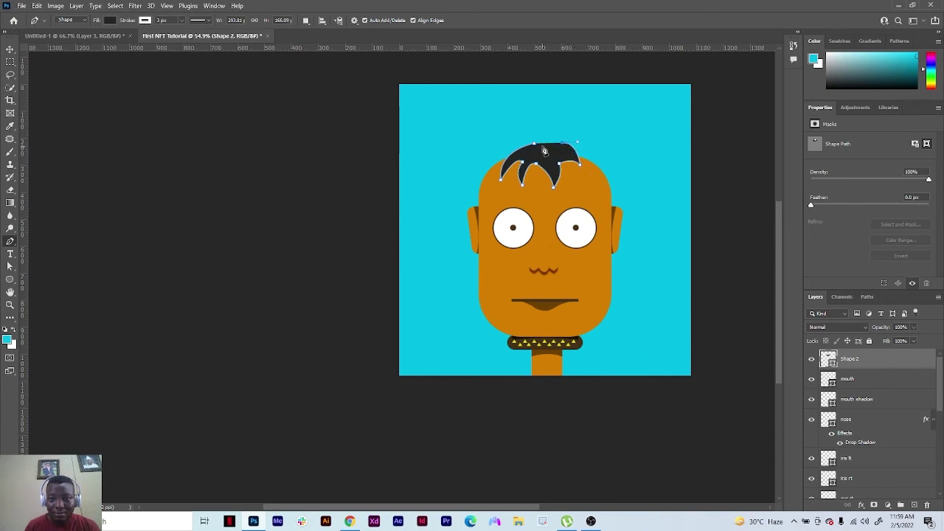
{"action": "left_click_drag", "start_coordinate": [536, 148], "coordinate": [528, 165]}
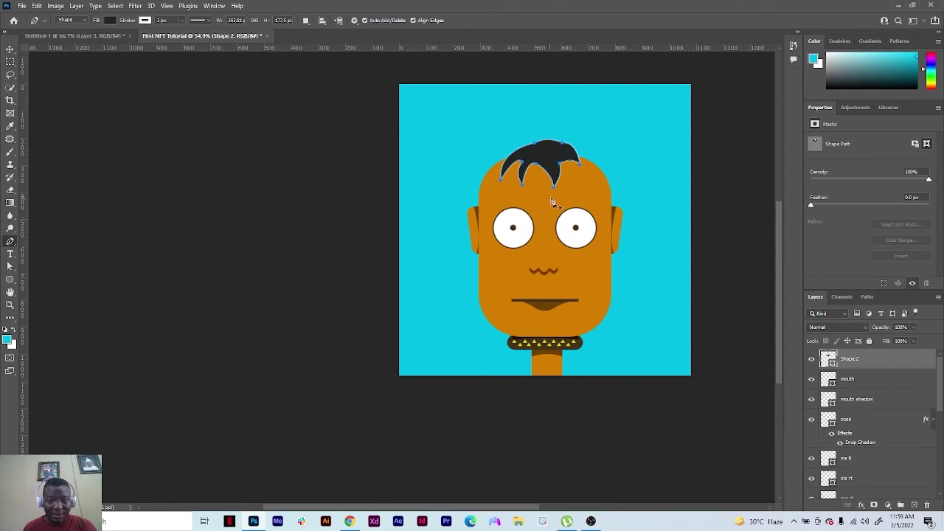
Adjust the hair's anchor points and curves with the Direct Selection tool to a smoother crown, about 310 px wide and 169 px high
{"action": "key", "text": "a"}
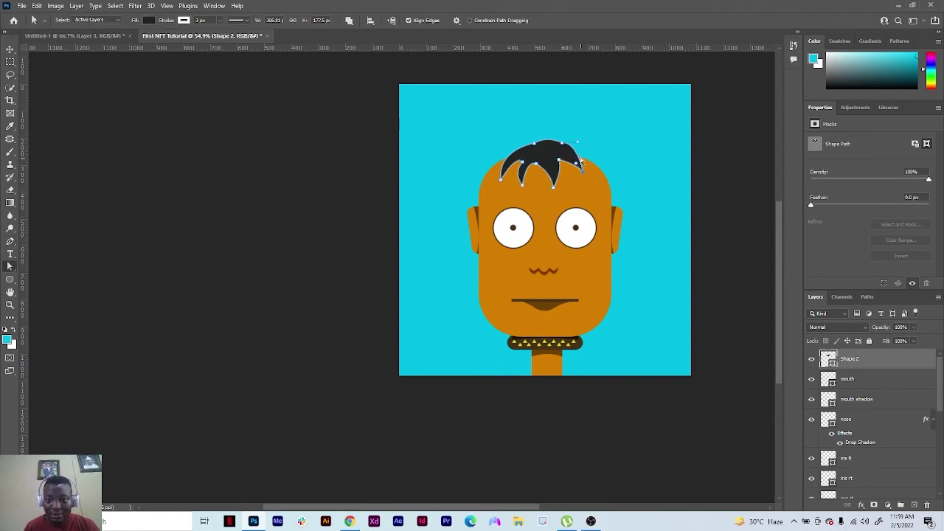
{"action": "mouse_move", "coordinate": [582, 171]}
{"action": "left_mouse_down"}
{"action": "mouse_move", "coordinate": [560, 146]}
{"action": "mouse_move", "coordinate": [590, 153]}
{"action": "left_mouse_up"}
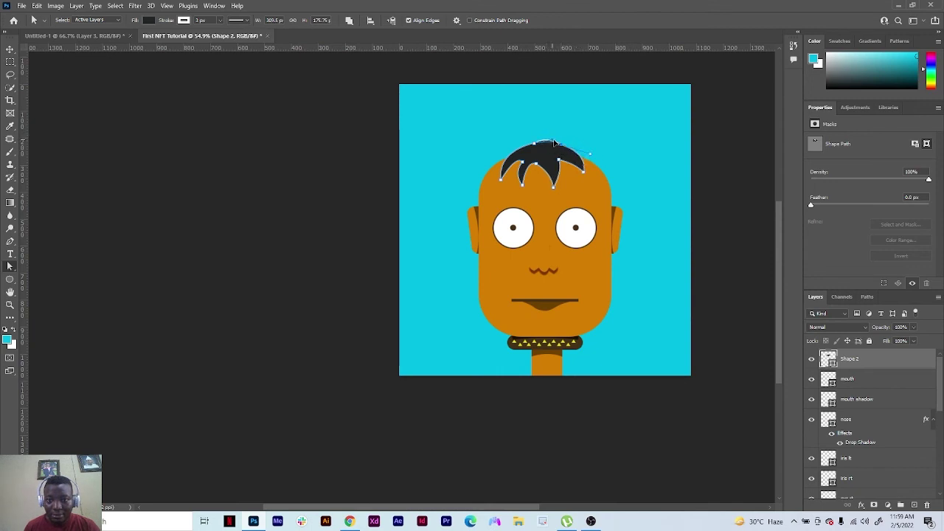
{"action": "left_click_drag", "start_coordinate": [547, 137], "coordinate": [552, 140]}
{"action": "left_click", "coordinate": [668, 271]}
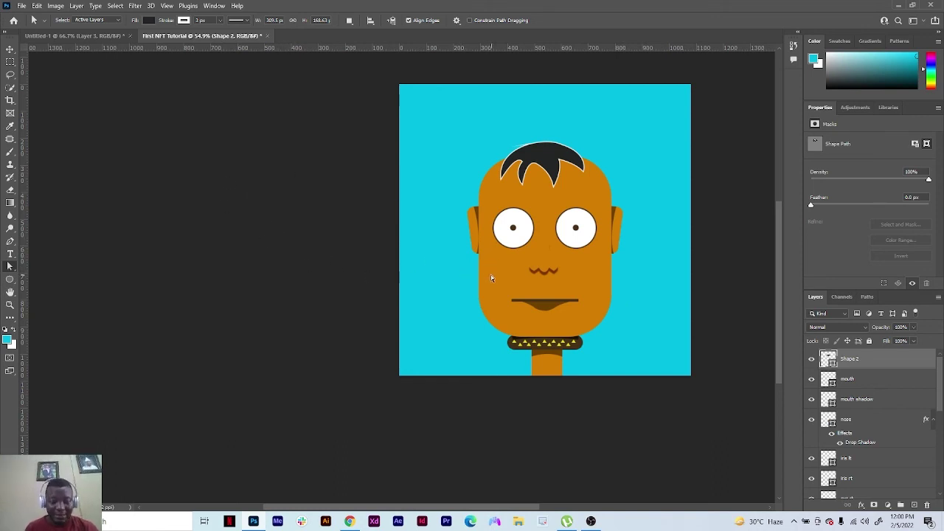
Rename the hair shape's layer as hair and duplicate it twice
{"action": "scroll", "coordinate": [593, 301], "scroll_direction": "right", "scroll_amount": 3}
{"action": "scroll", "coordinate": [577, 296], "scroll_direction": "up", "scroll_amount": 2}
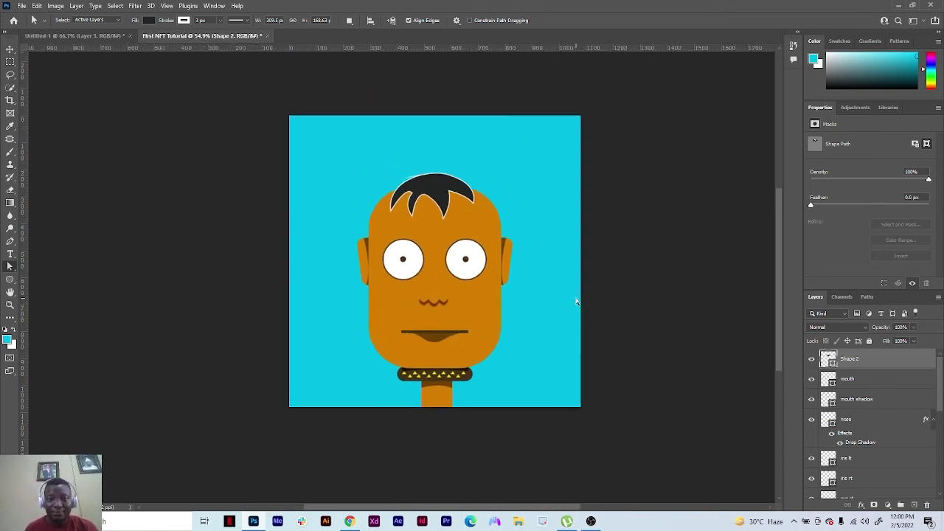
{"action": "left_click", "coordinate": [13, 306]}
{"action": "left_click_drag", "start_coordinate": [546, 347], "coordinate": [561, 347]}
{"action": "scroll", "coordinate": [399, 269], "scroll_direction": "up", "scroll_amount": 1}
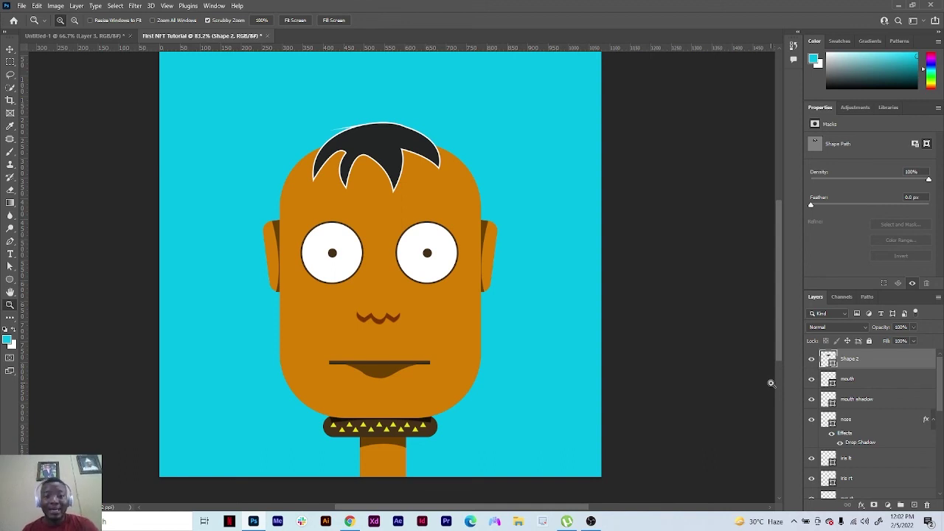
{"action": "double_click", "coordinate": [851, 359]}
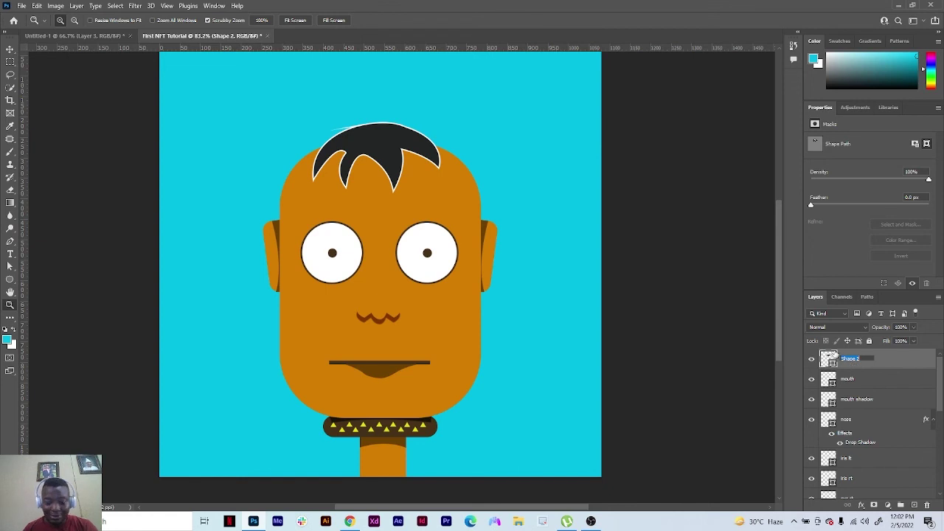
{"action": "type", "text": "hair"}
{"action": "key", "text": "Return"}
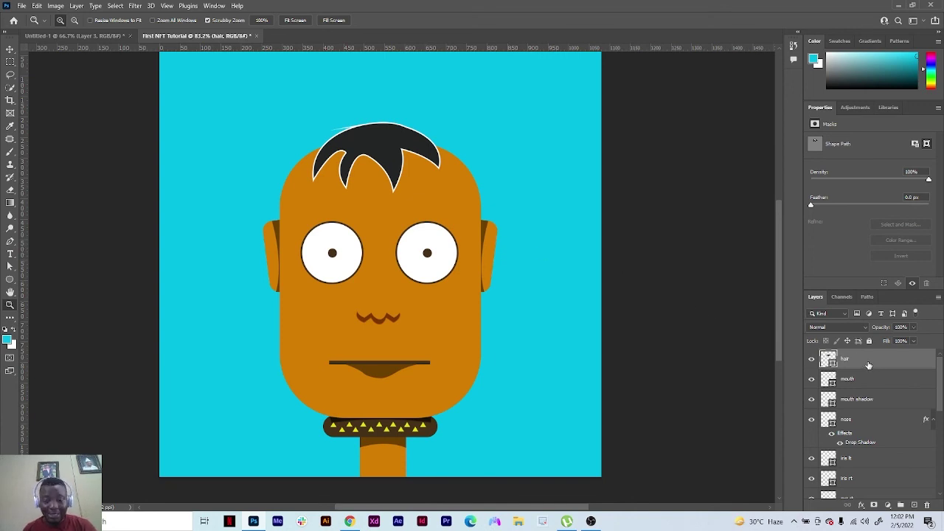
{"action": "key", "text": "ctrl+j"}
{"action": "key", "text": "ctrl+j"}
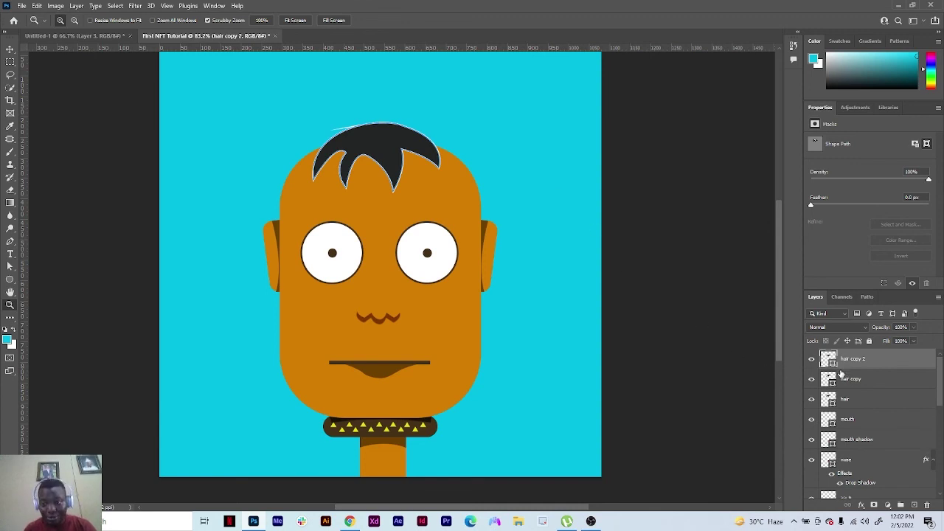
Fill the hair copy layer with the recently used yellow and hide the hair copy 2 layer above it
{"action": "left_click", "coordinate": [846, 381]}
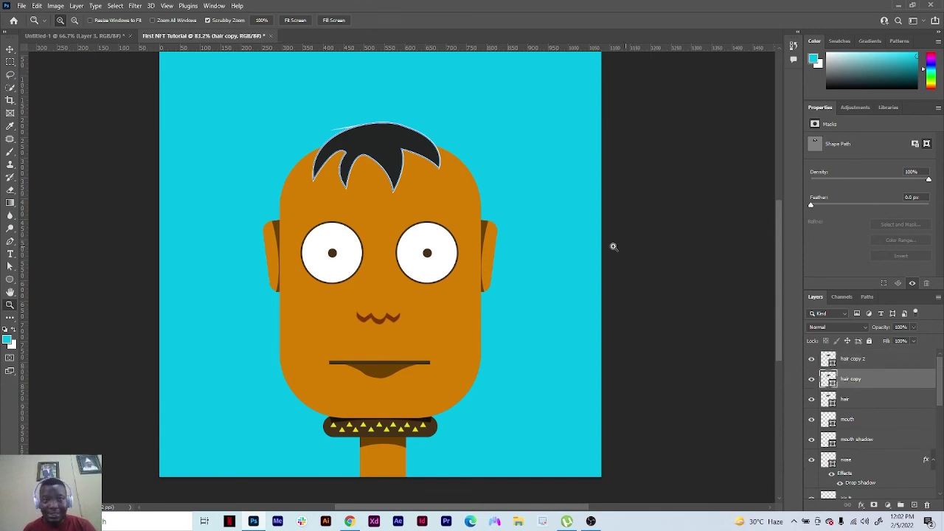
{"action": "key", "text": "u"}
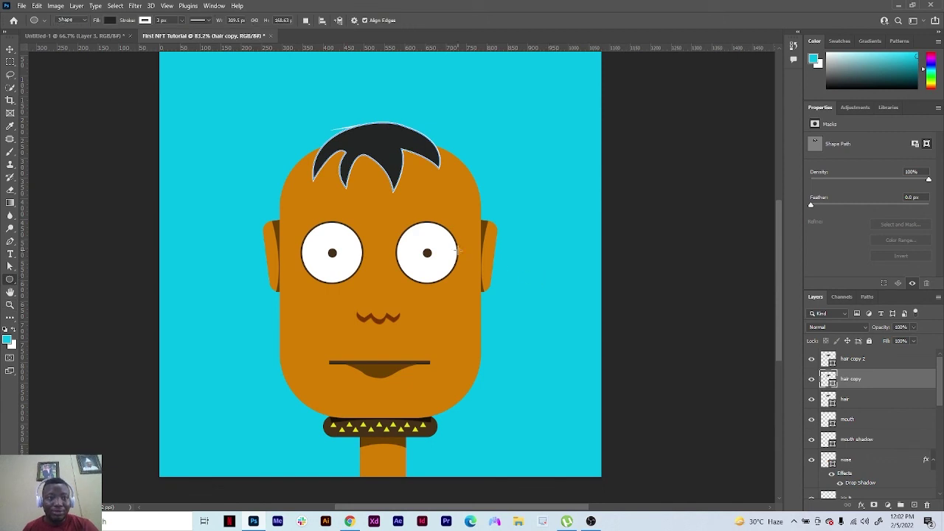
{"action": "left_click", "coordinate": [109, 20]}
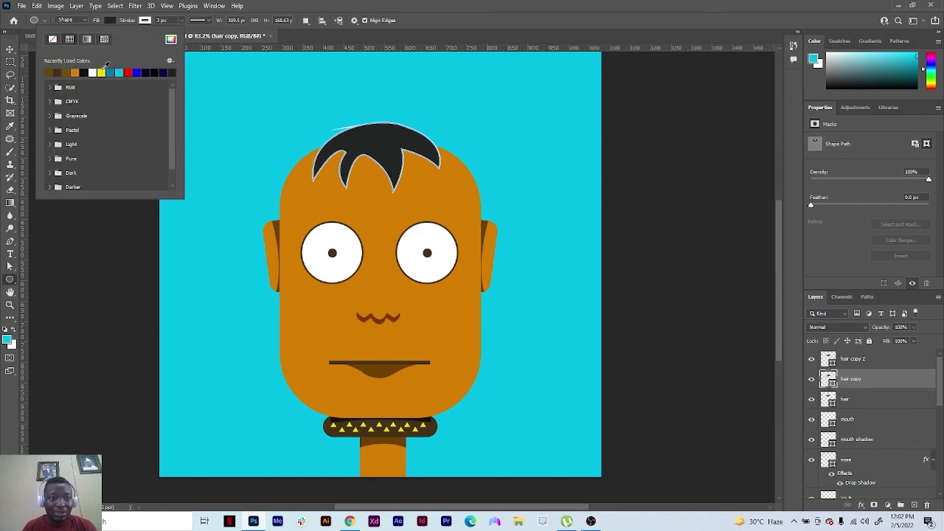
{"action": "left_click", "coordinate": [106, 69]}
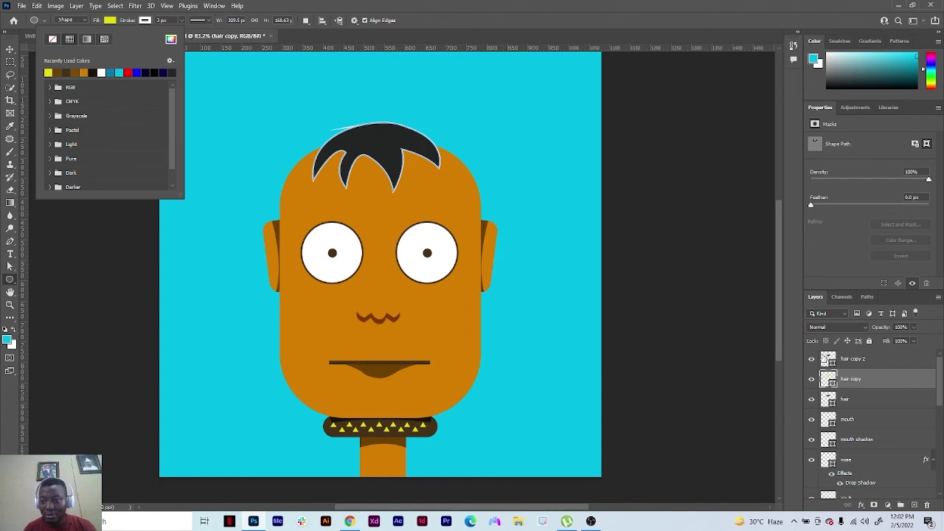
{"action": "left_click", "coordinate": [813, 361]}
{"action": "left_click", "coordinate": [813, 361]}
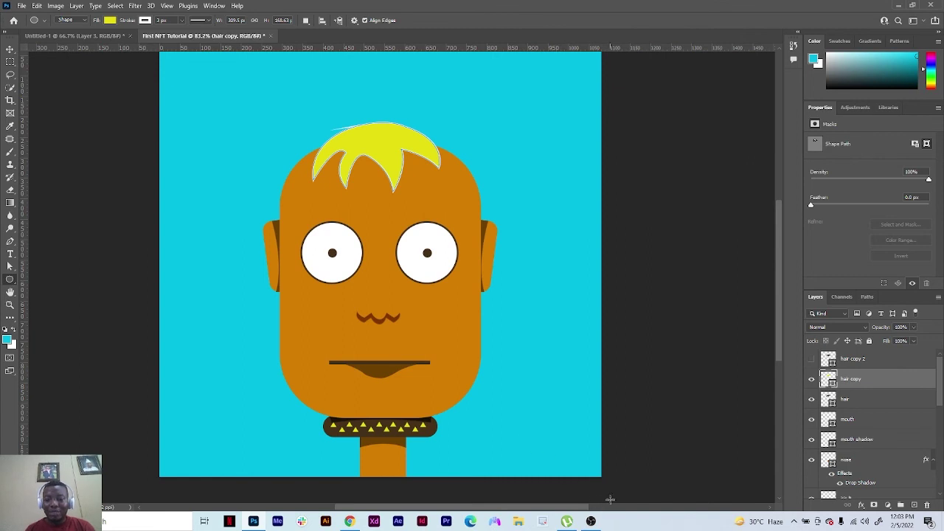
{"action": "mouse_move", "coordinate": [592, 523]}
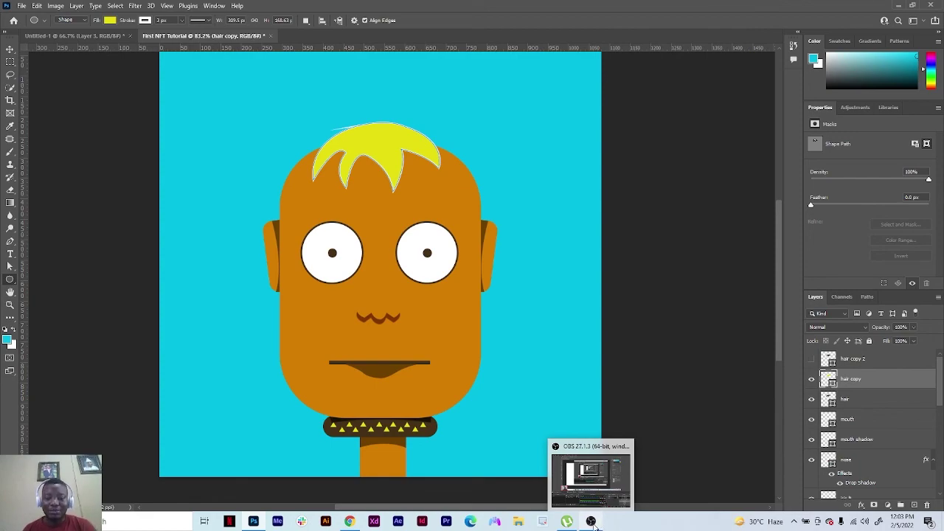
{"action": "left_click", "coordinate": [590, 523]}
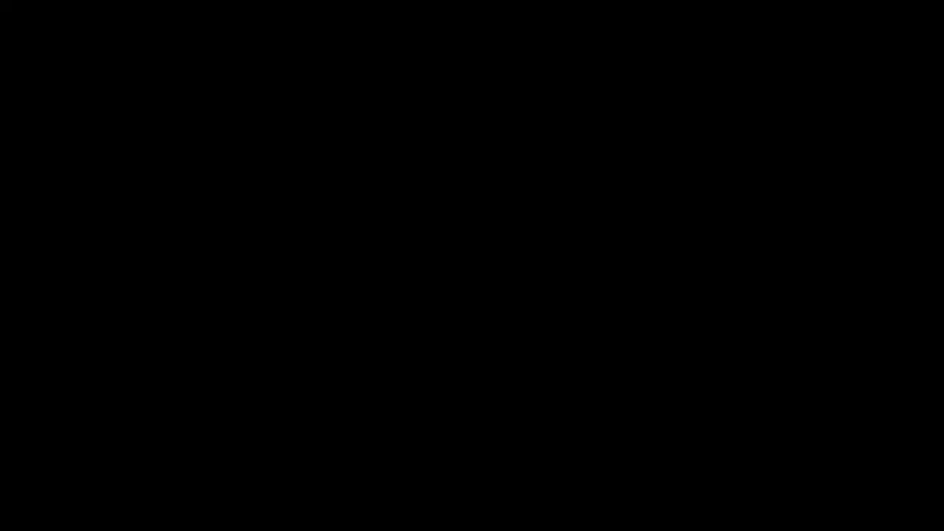